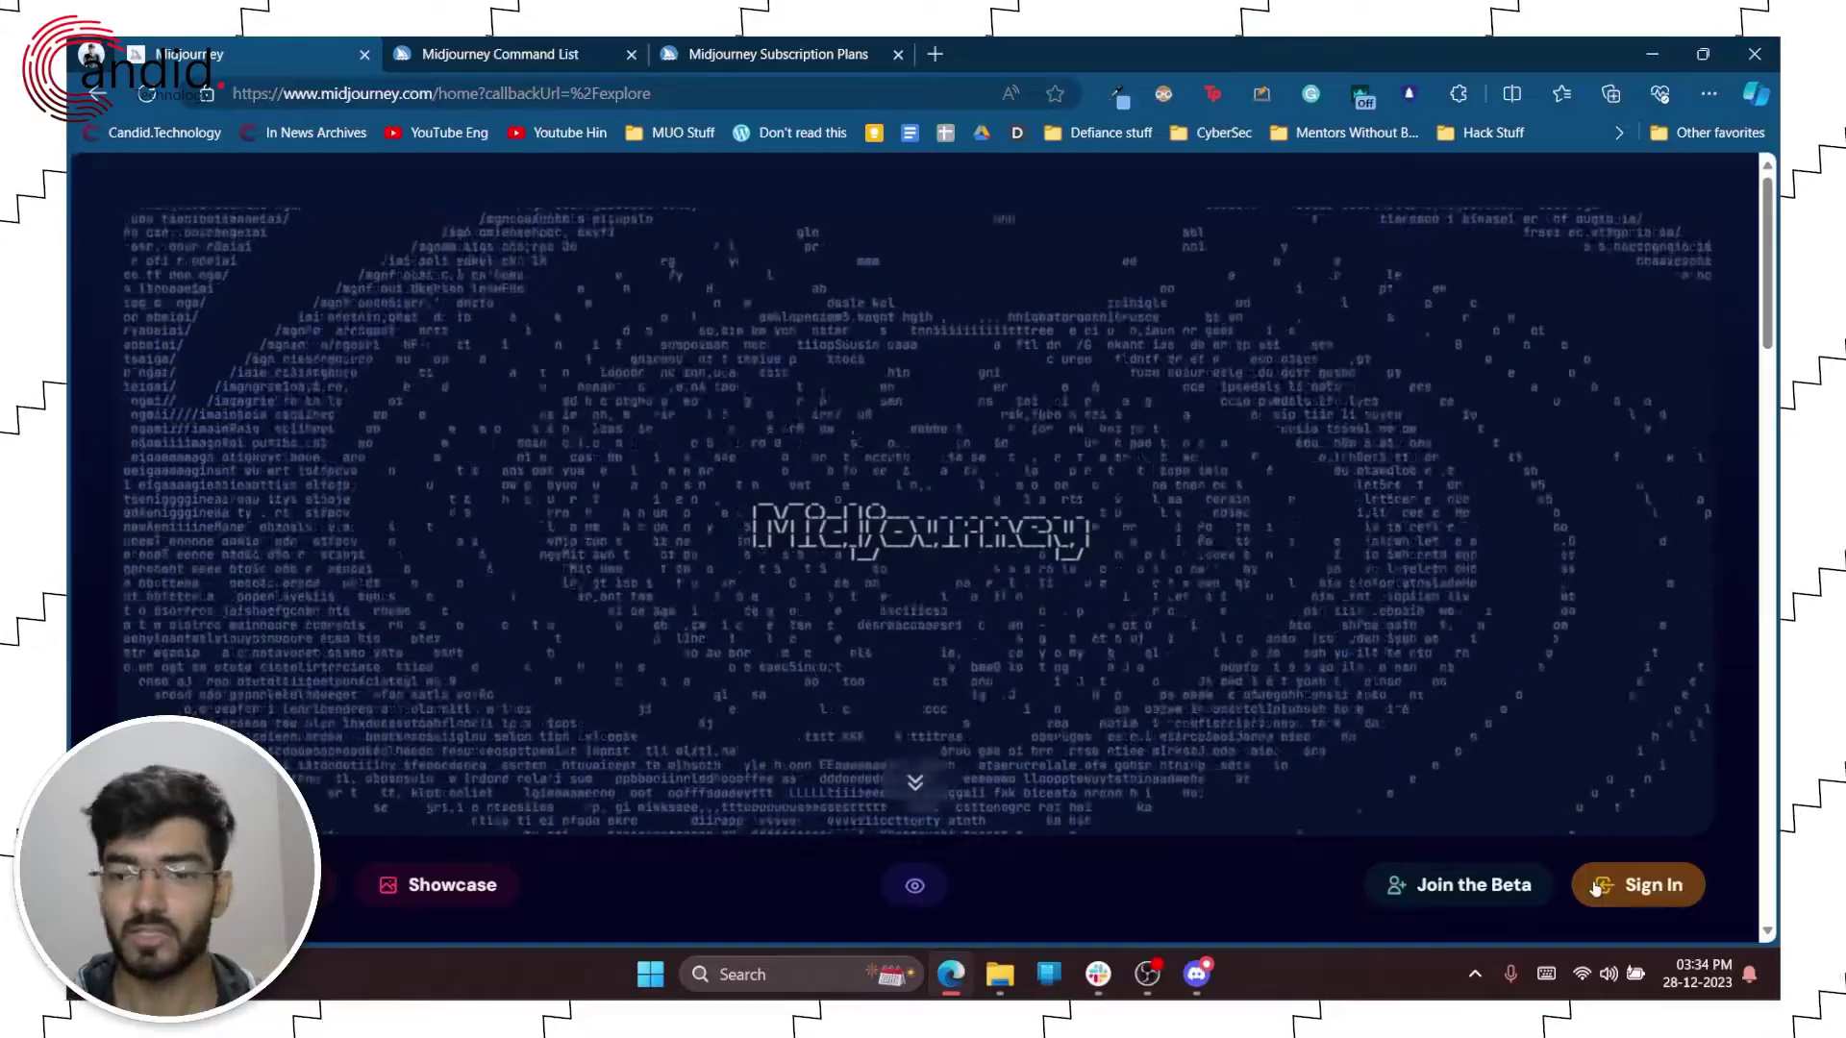
Drop the Midjourney website's Discord sign-in popup and bring the Discord app forward.
click(1595, 886)
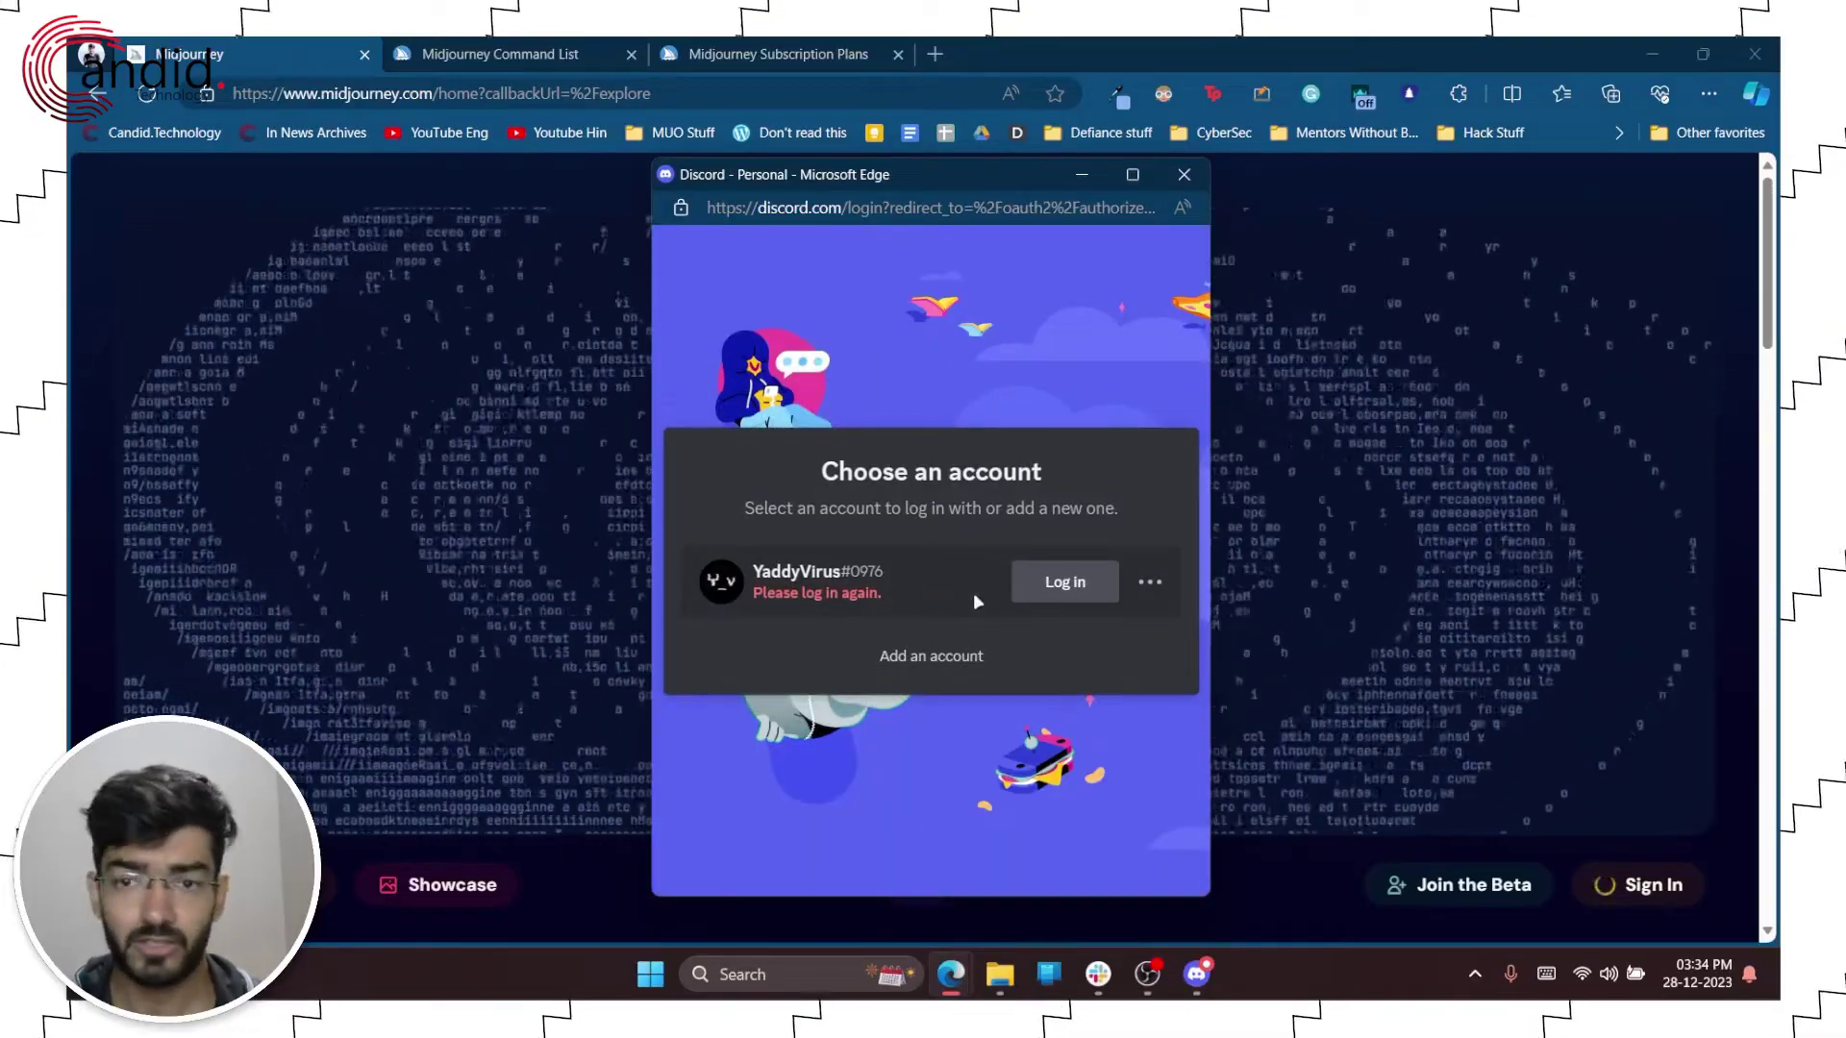
click(1178, 179)
mouse_move(1147, 974)
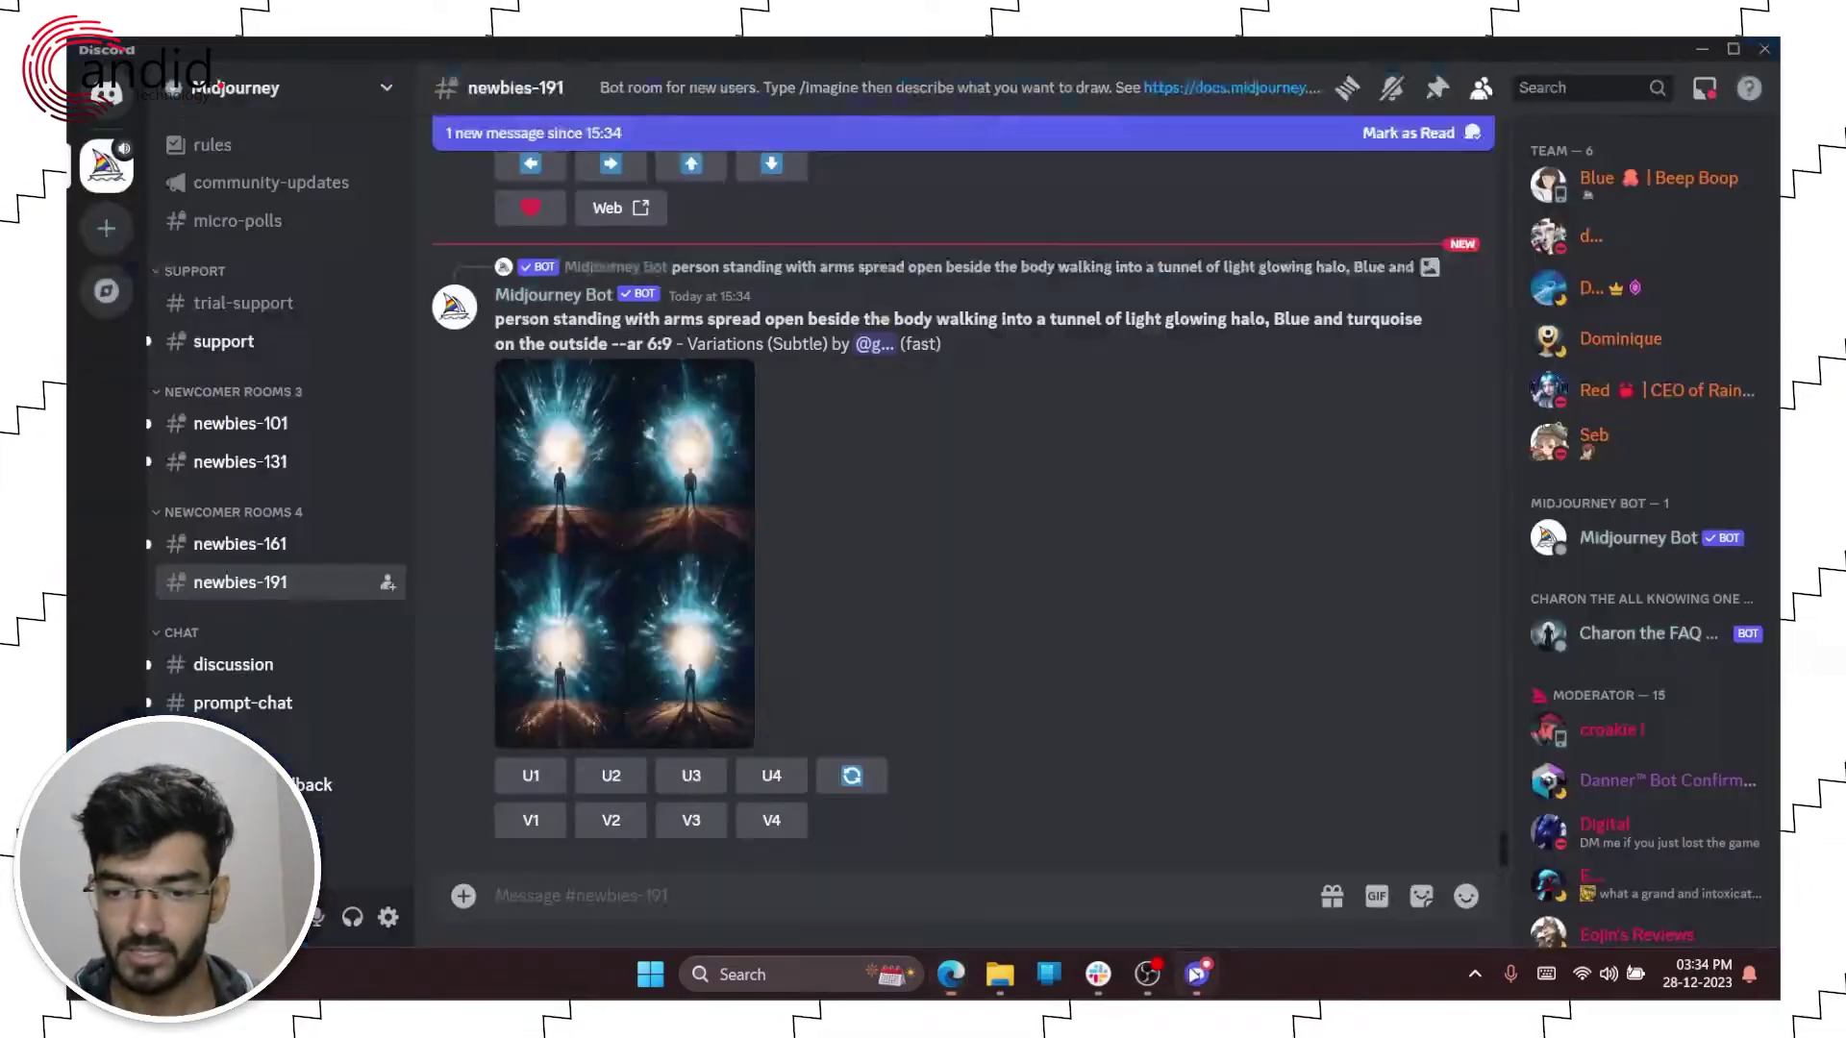
click(1196, 974)
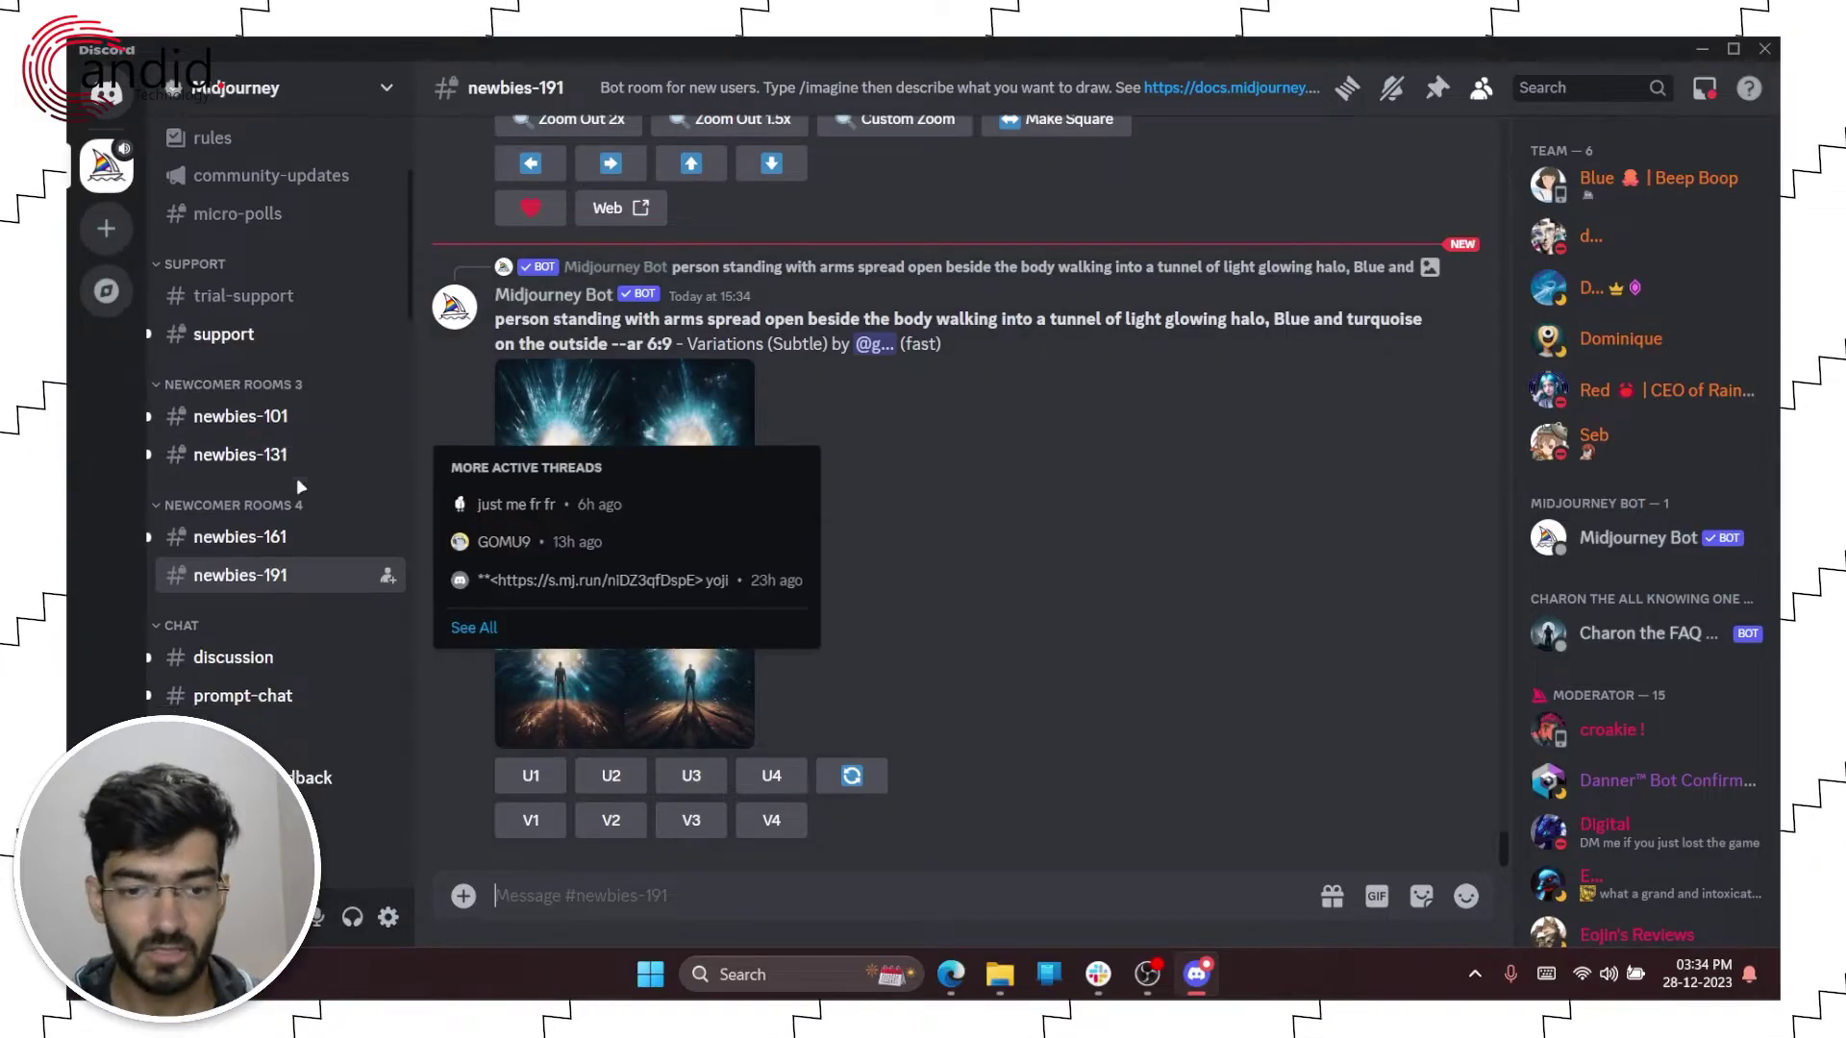
Scroll up and down the Midjourney server's channel sidebar to browse its channels.
scroll(294, 490, down, 5)
scroll(294, 501, down, 10)
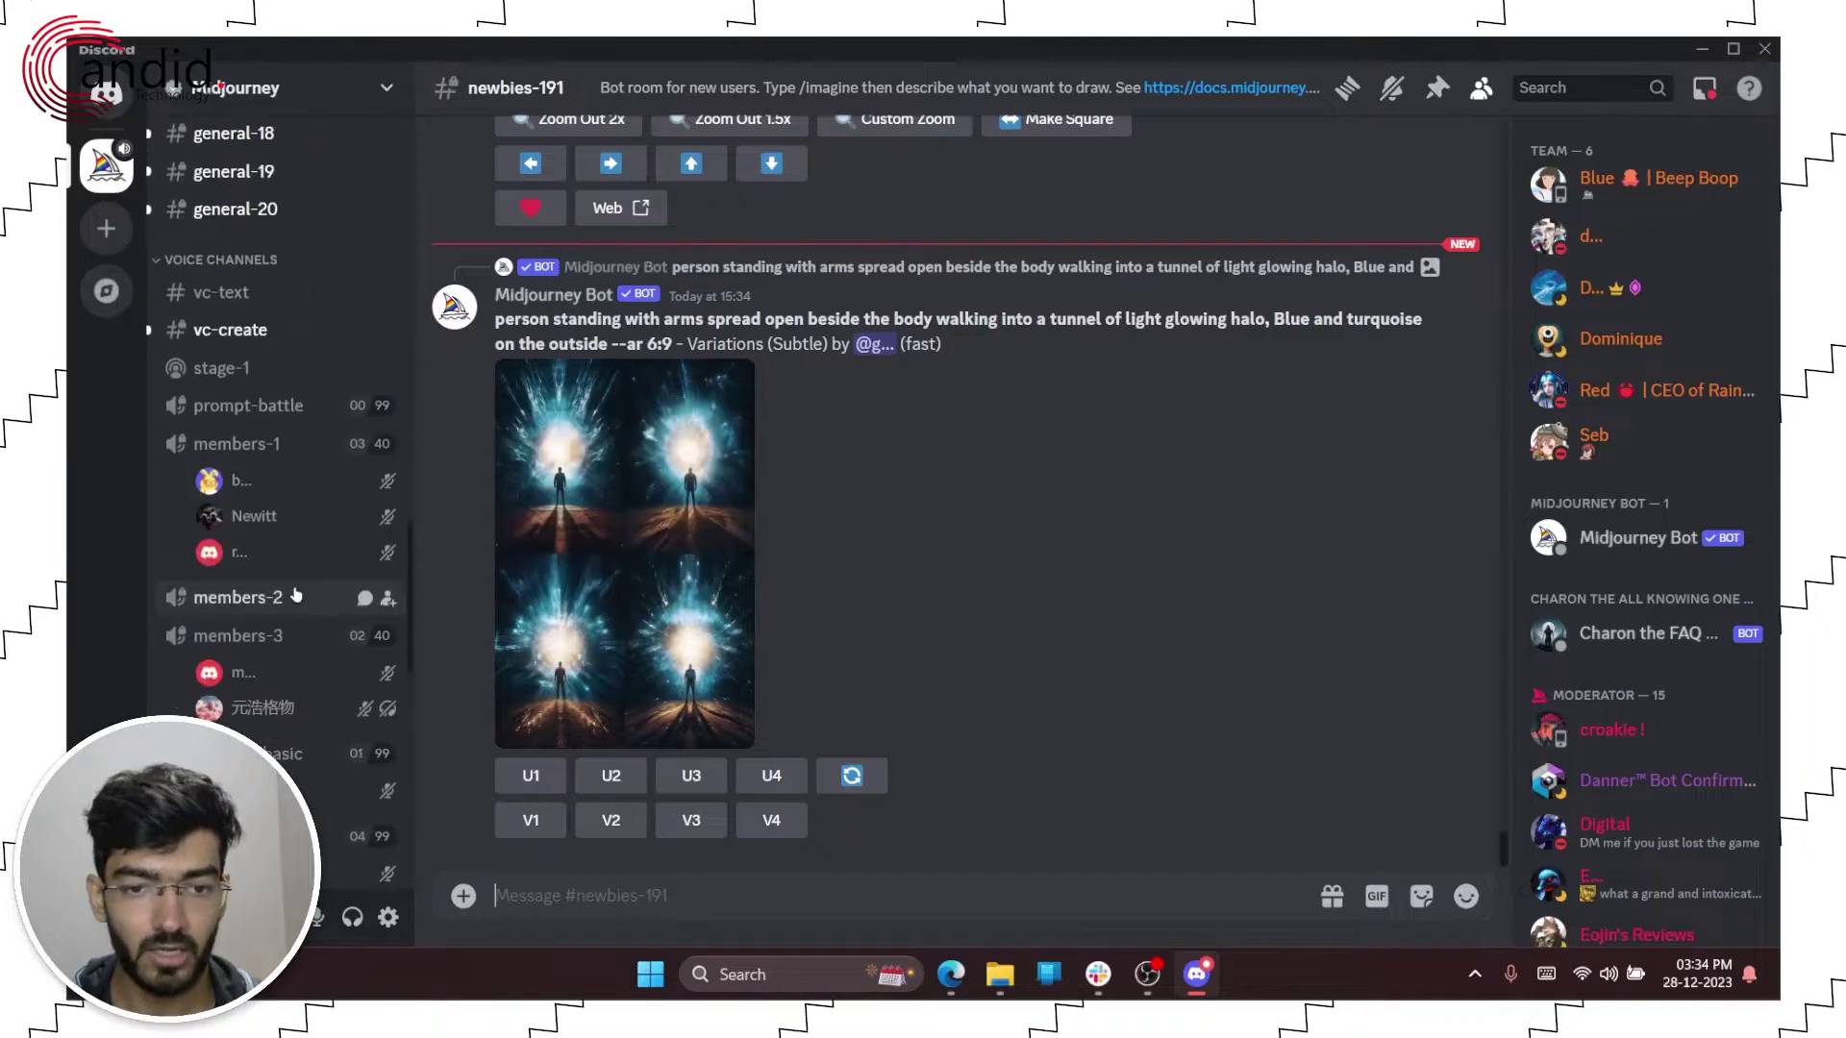
scroll(296, 593, up, 7)
scroll(296, 593, up, 3)
scroll(317, 481, down, 3)
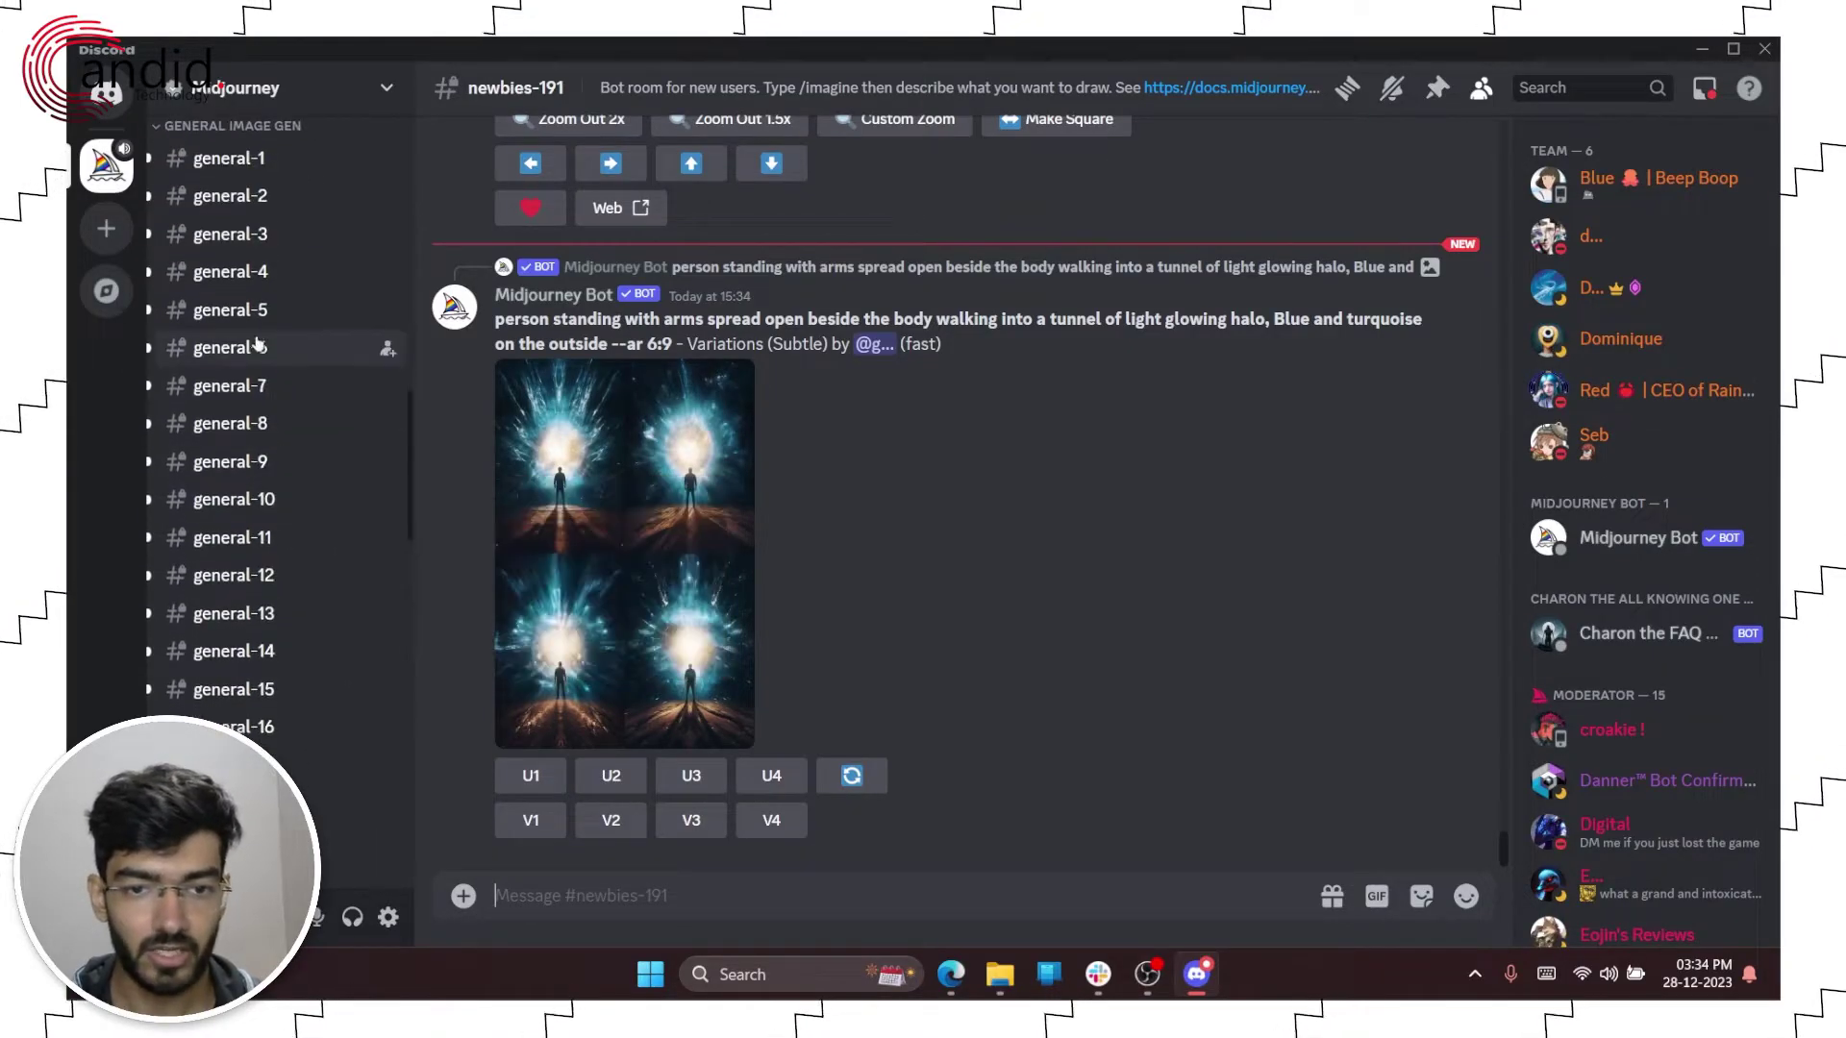
scroll(323, 465, down, 3)
scroll(307, 605, up, 8)
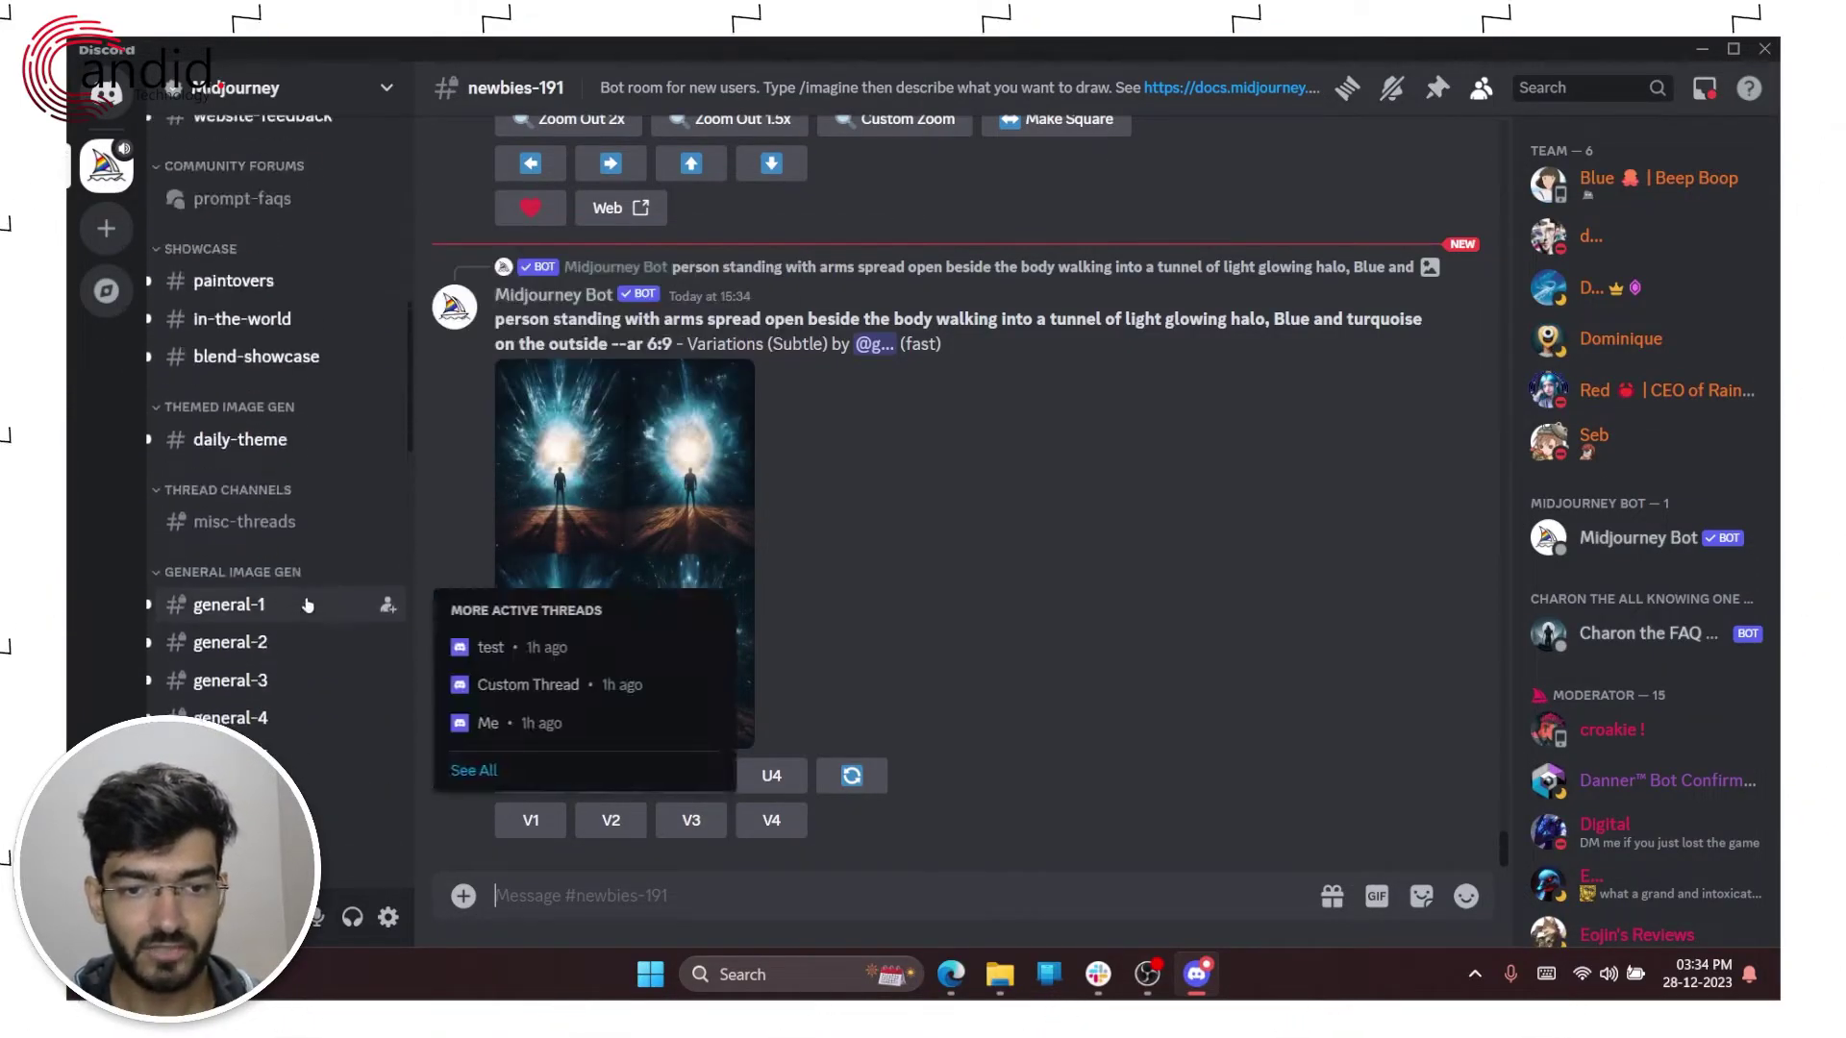
scroll(307, 606, up, 1)
mouse_move(257, 546)
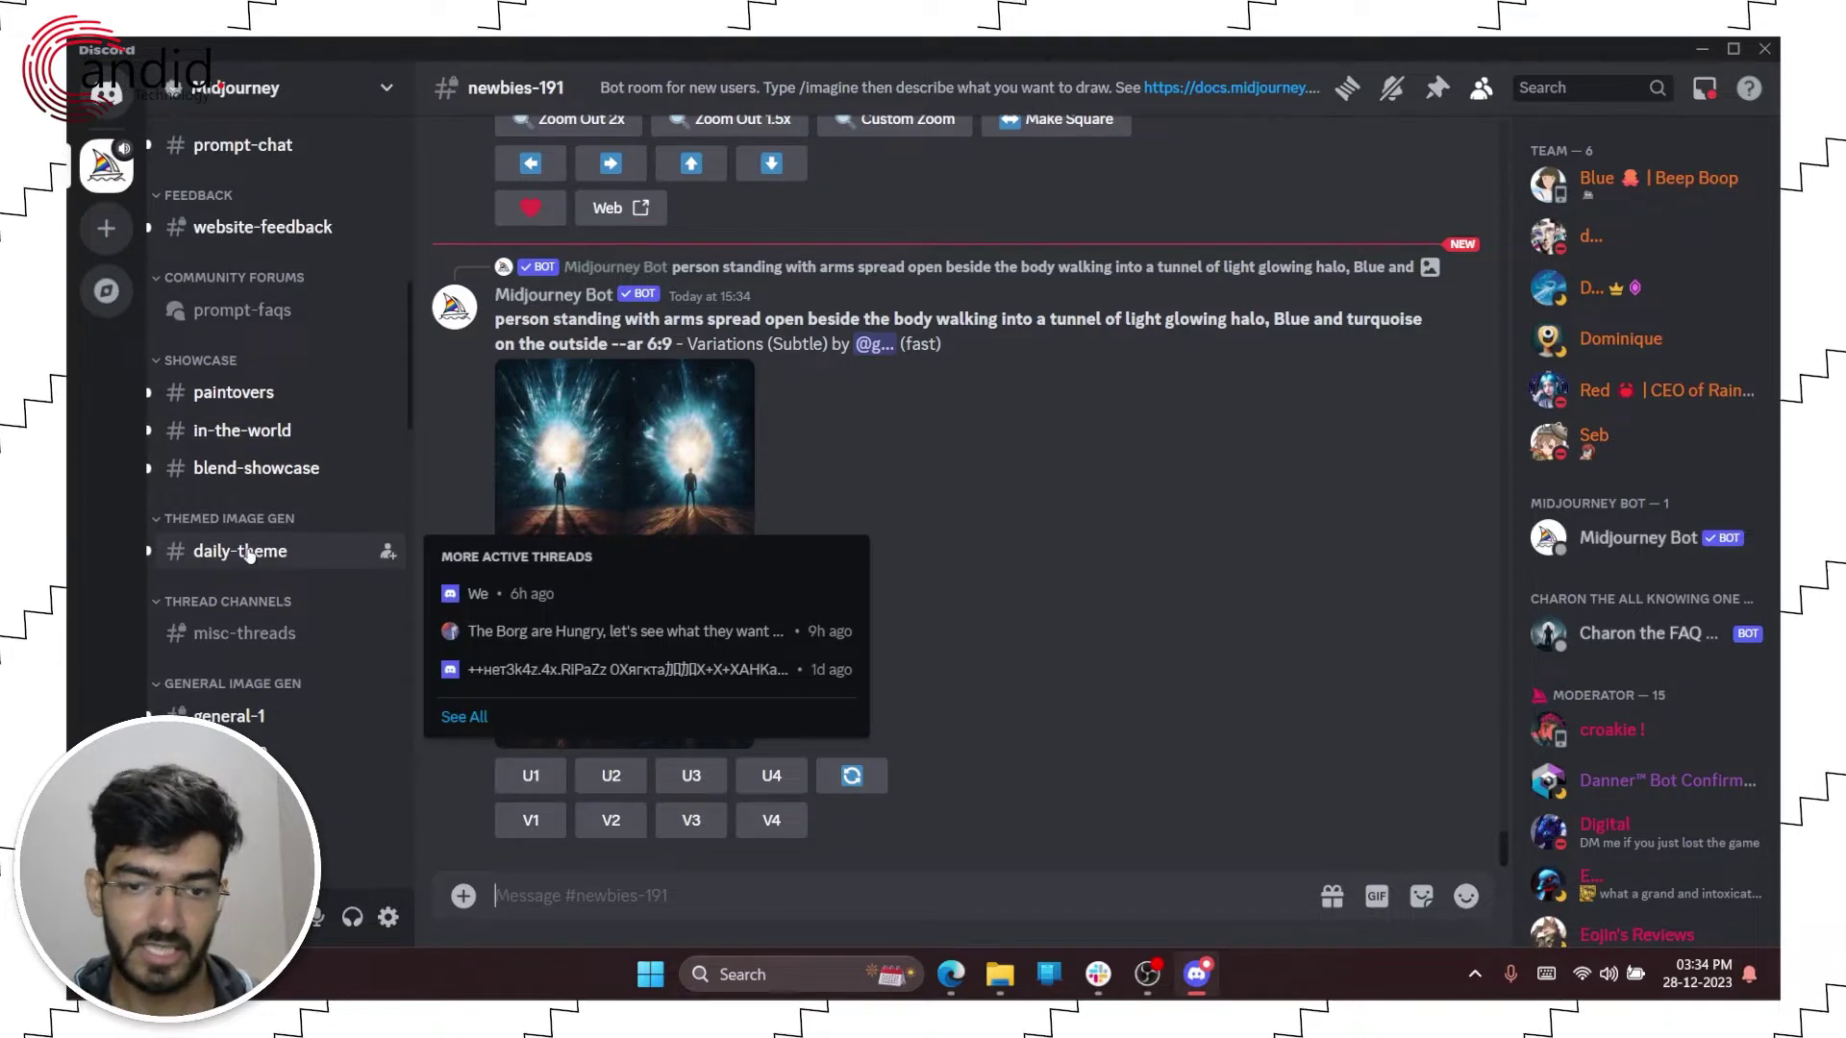
scroll(269, 553, up, 3)
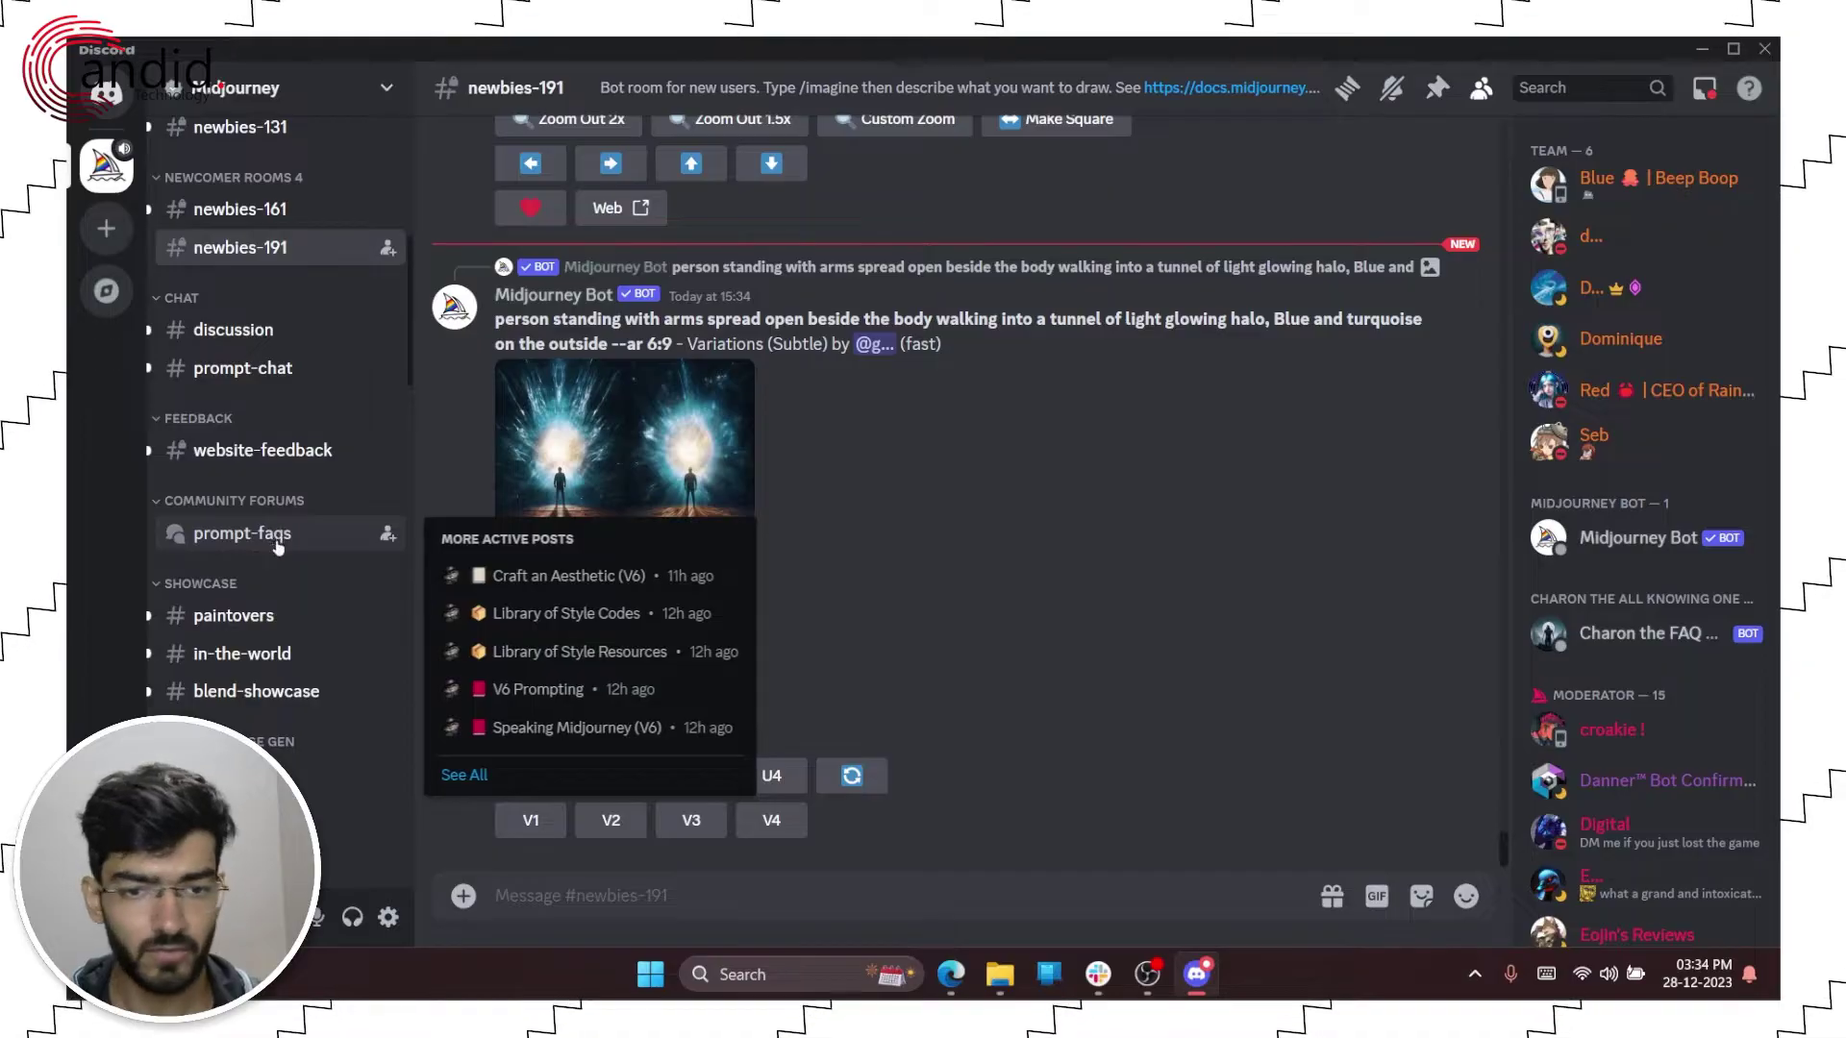
scroll(278, 547, down, 5)
scroll(278, 548, up, 7)
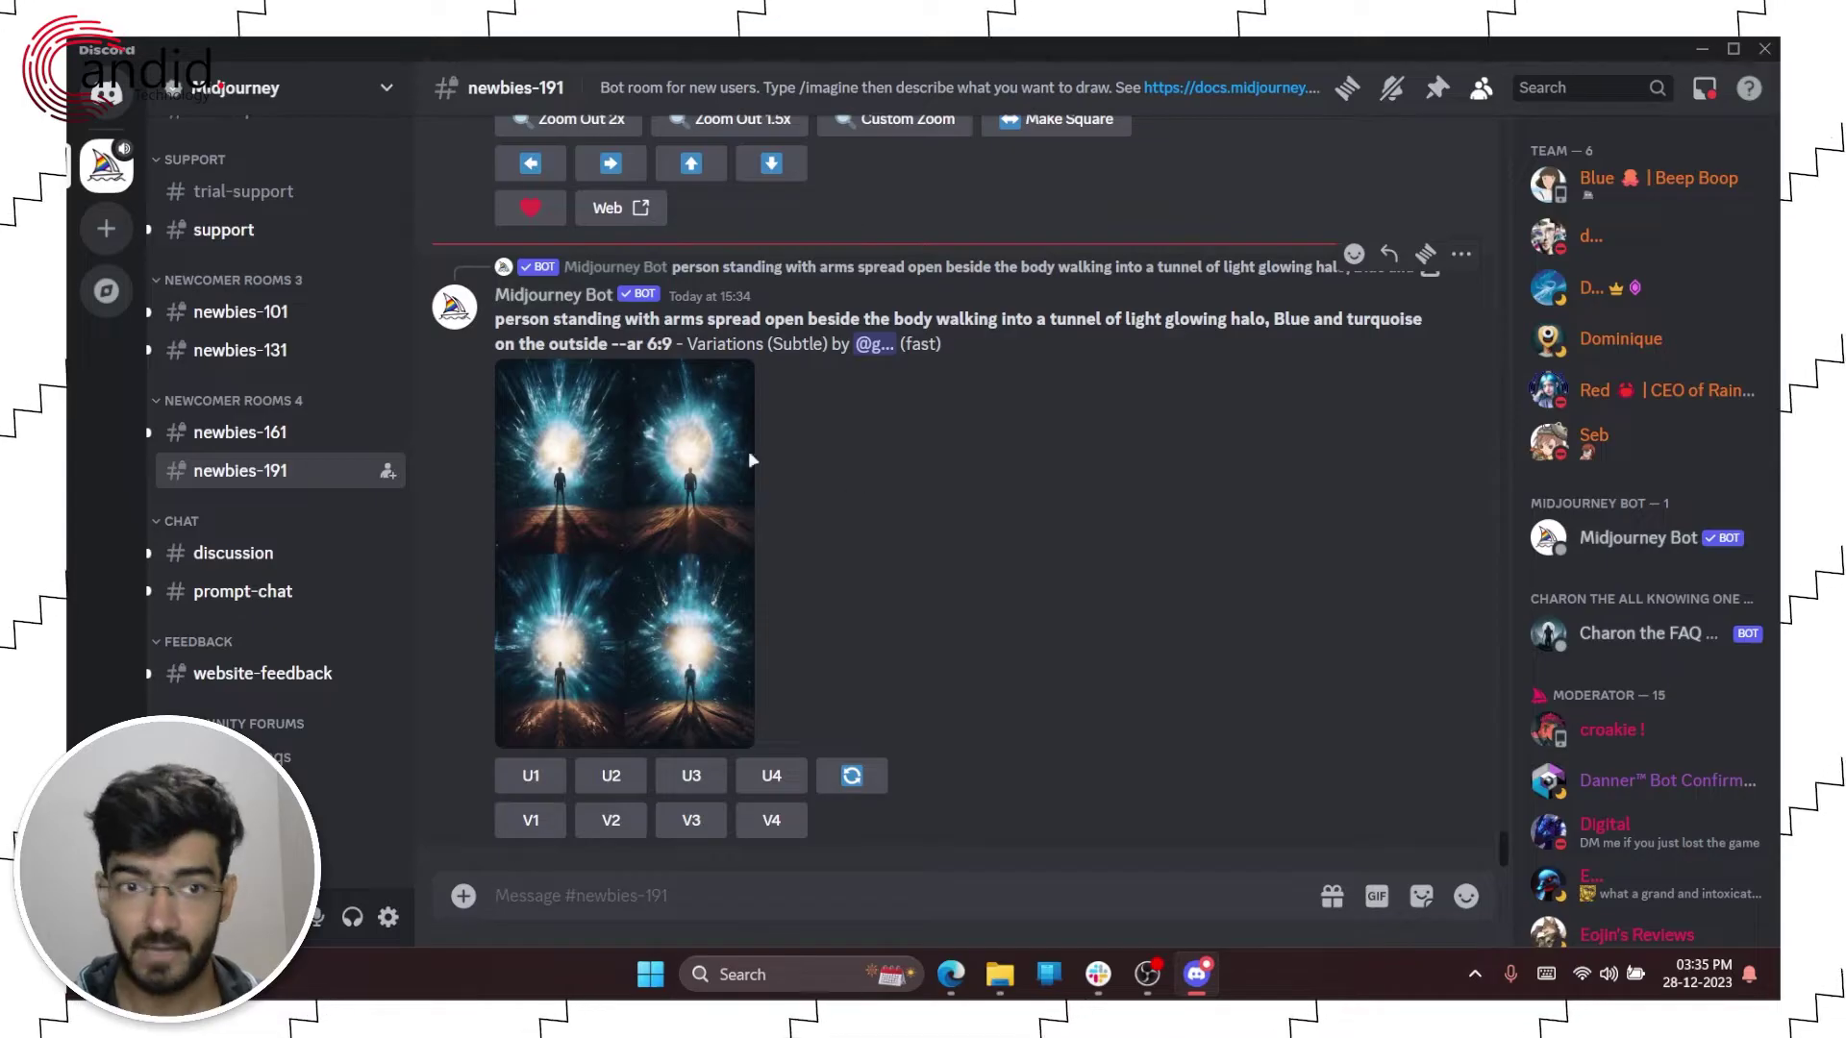
In the Midjourney Bot DM, submit /imagine 'a motorbike race where two riders are trying to overtake each other --ar 16:9'.
click(104, 106)
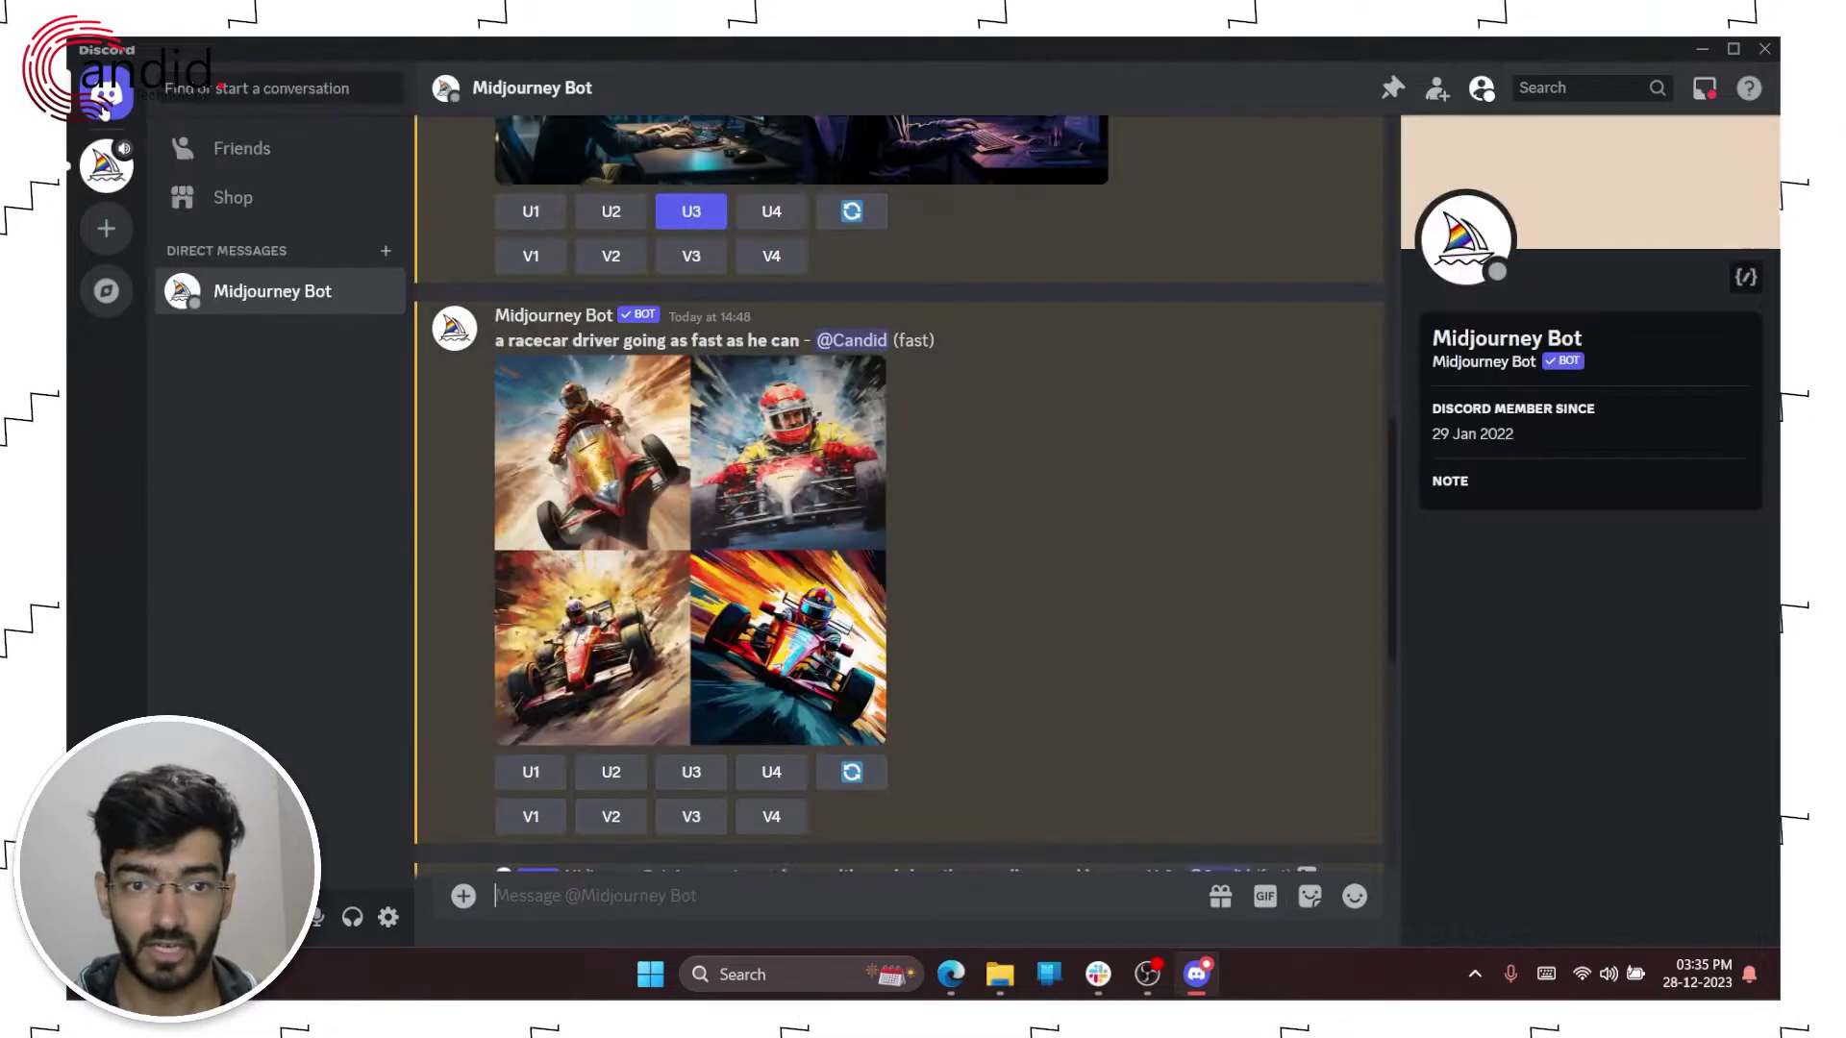
scroll(1111, 490, down, 5)
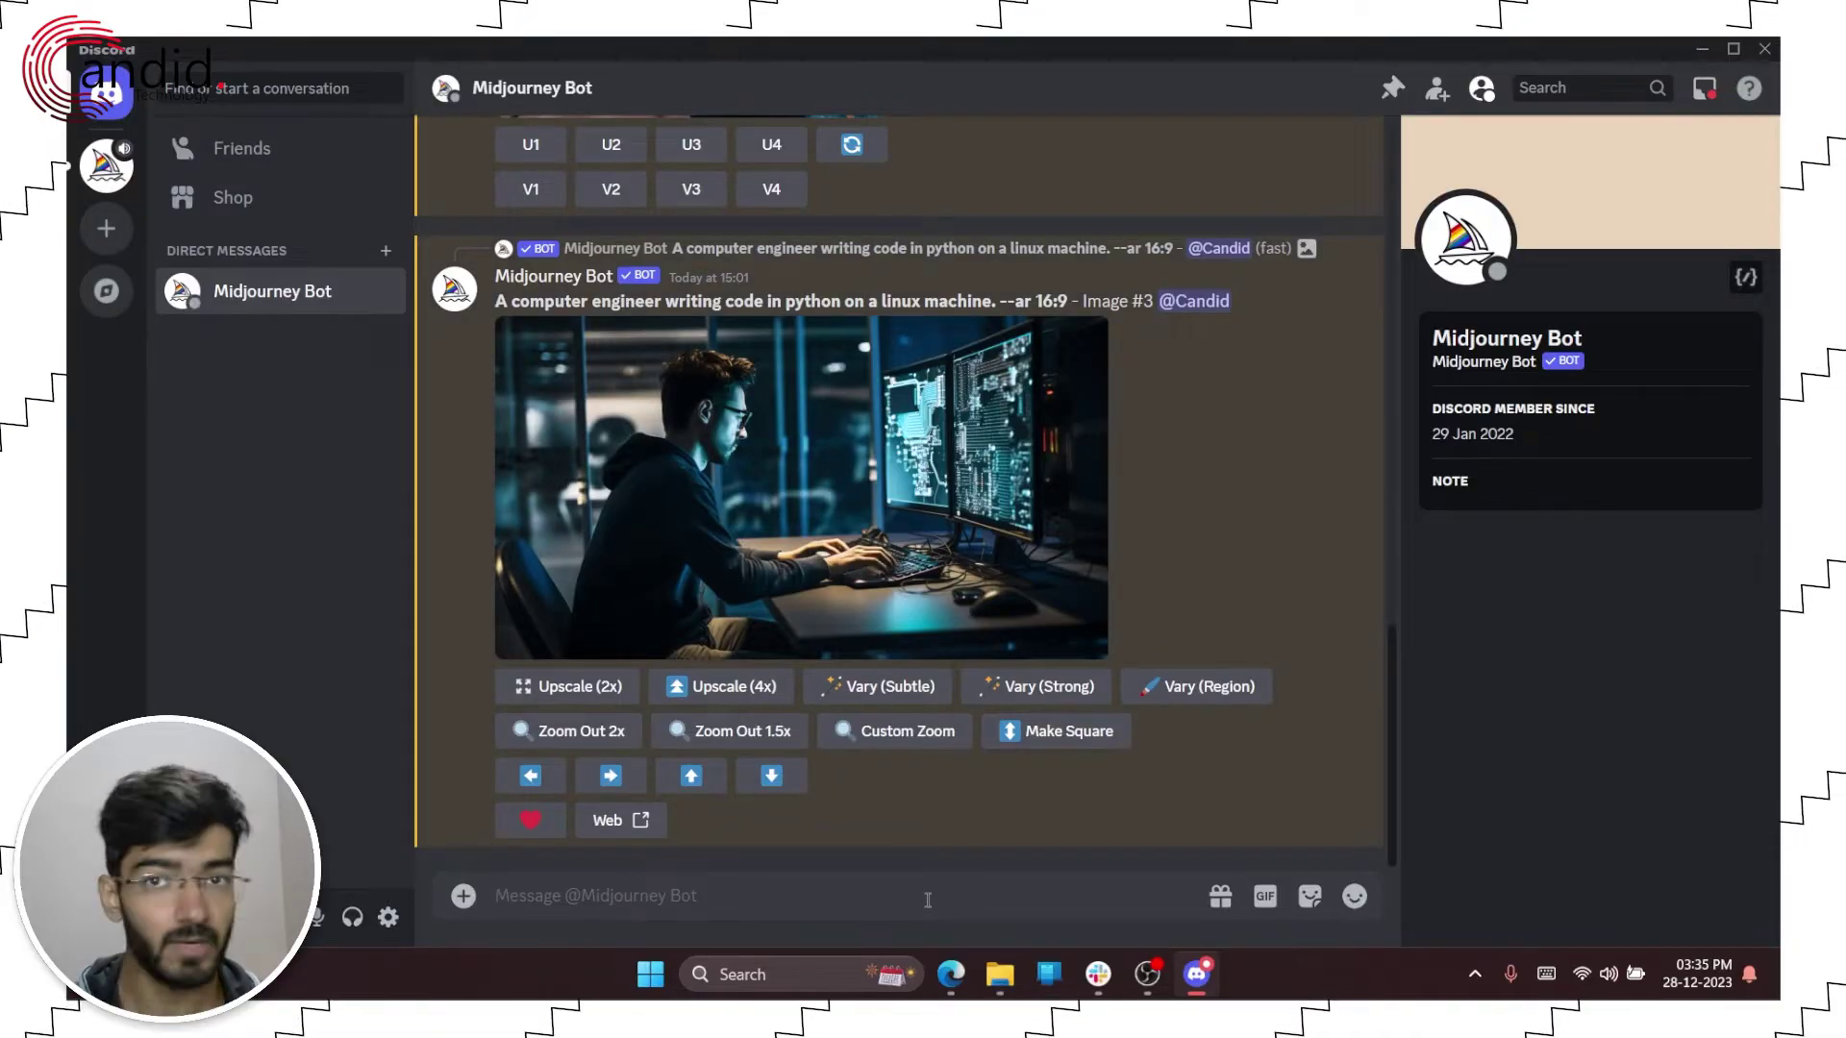
text(/i)
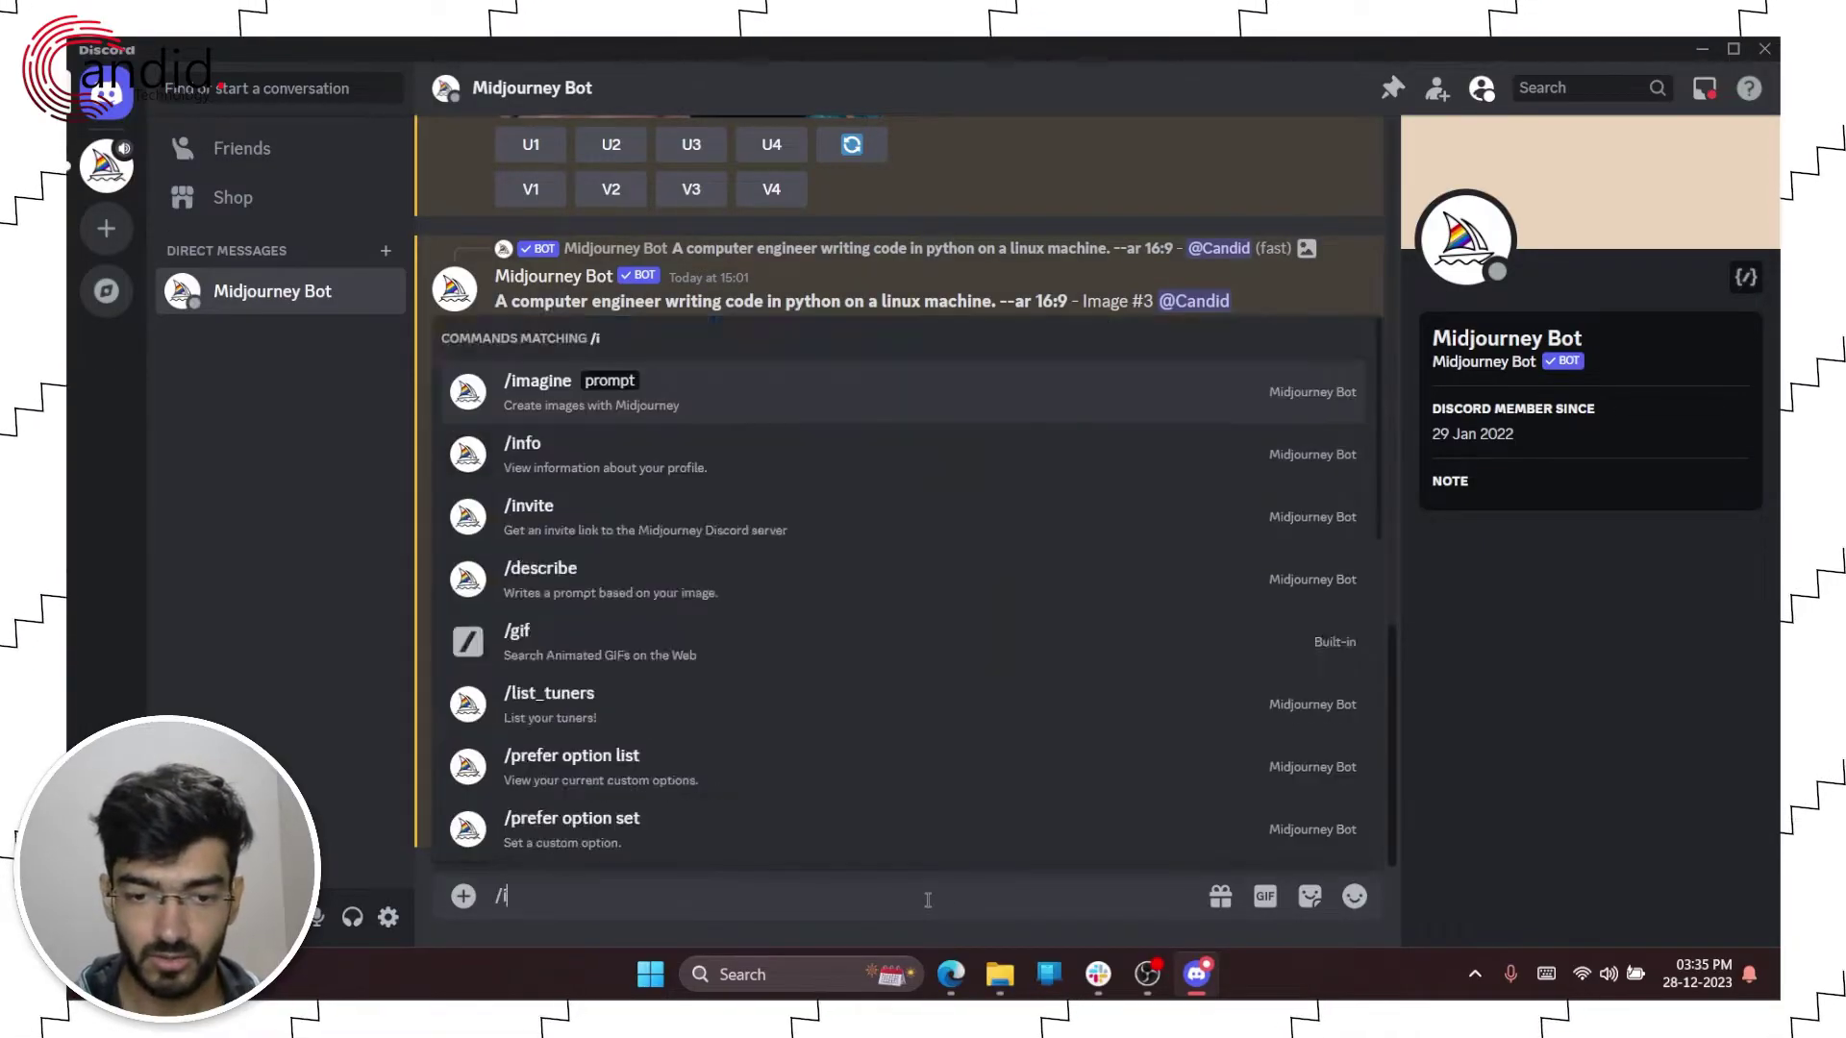
text(magine)
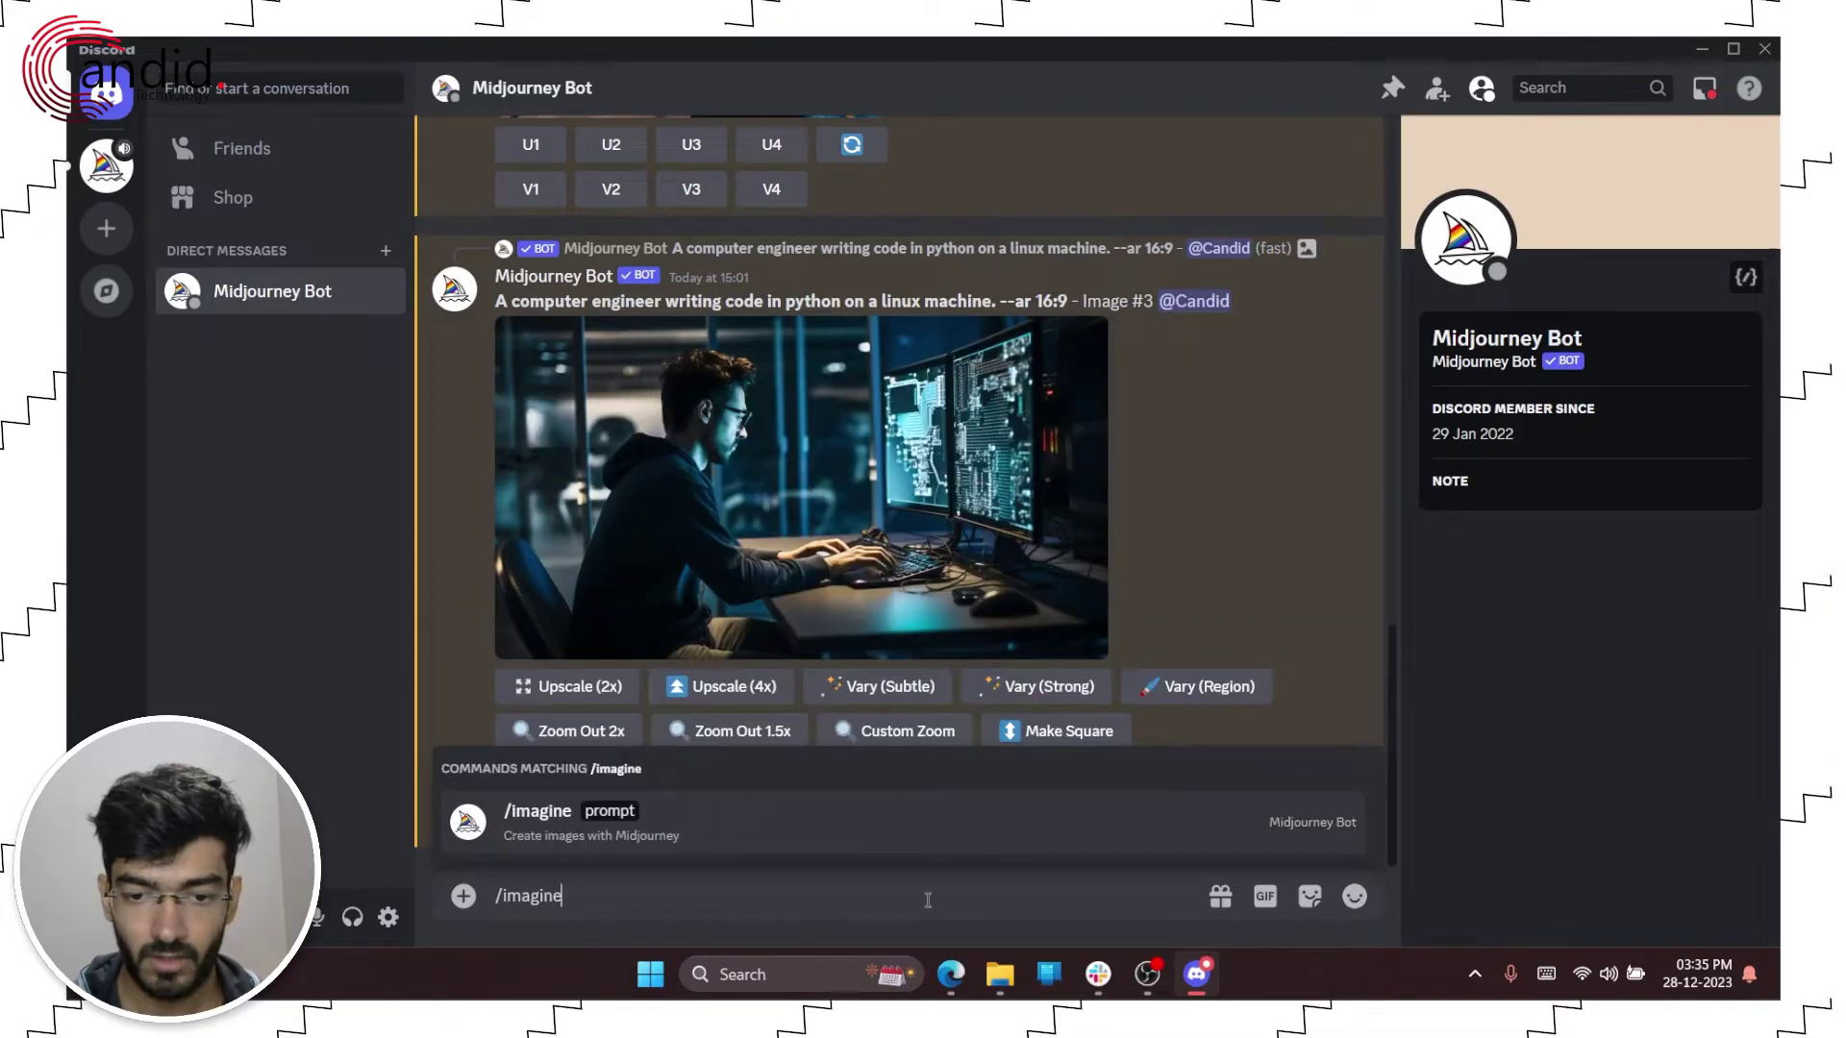
key(Tab)
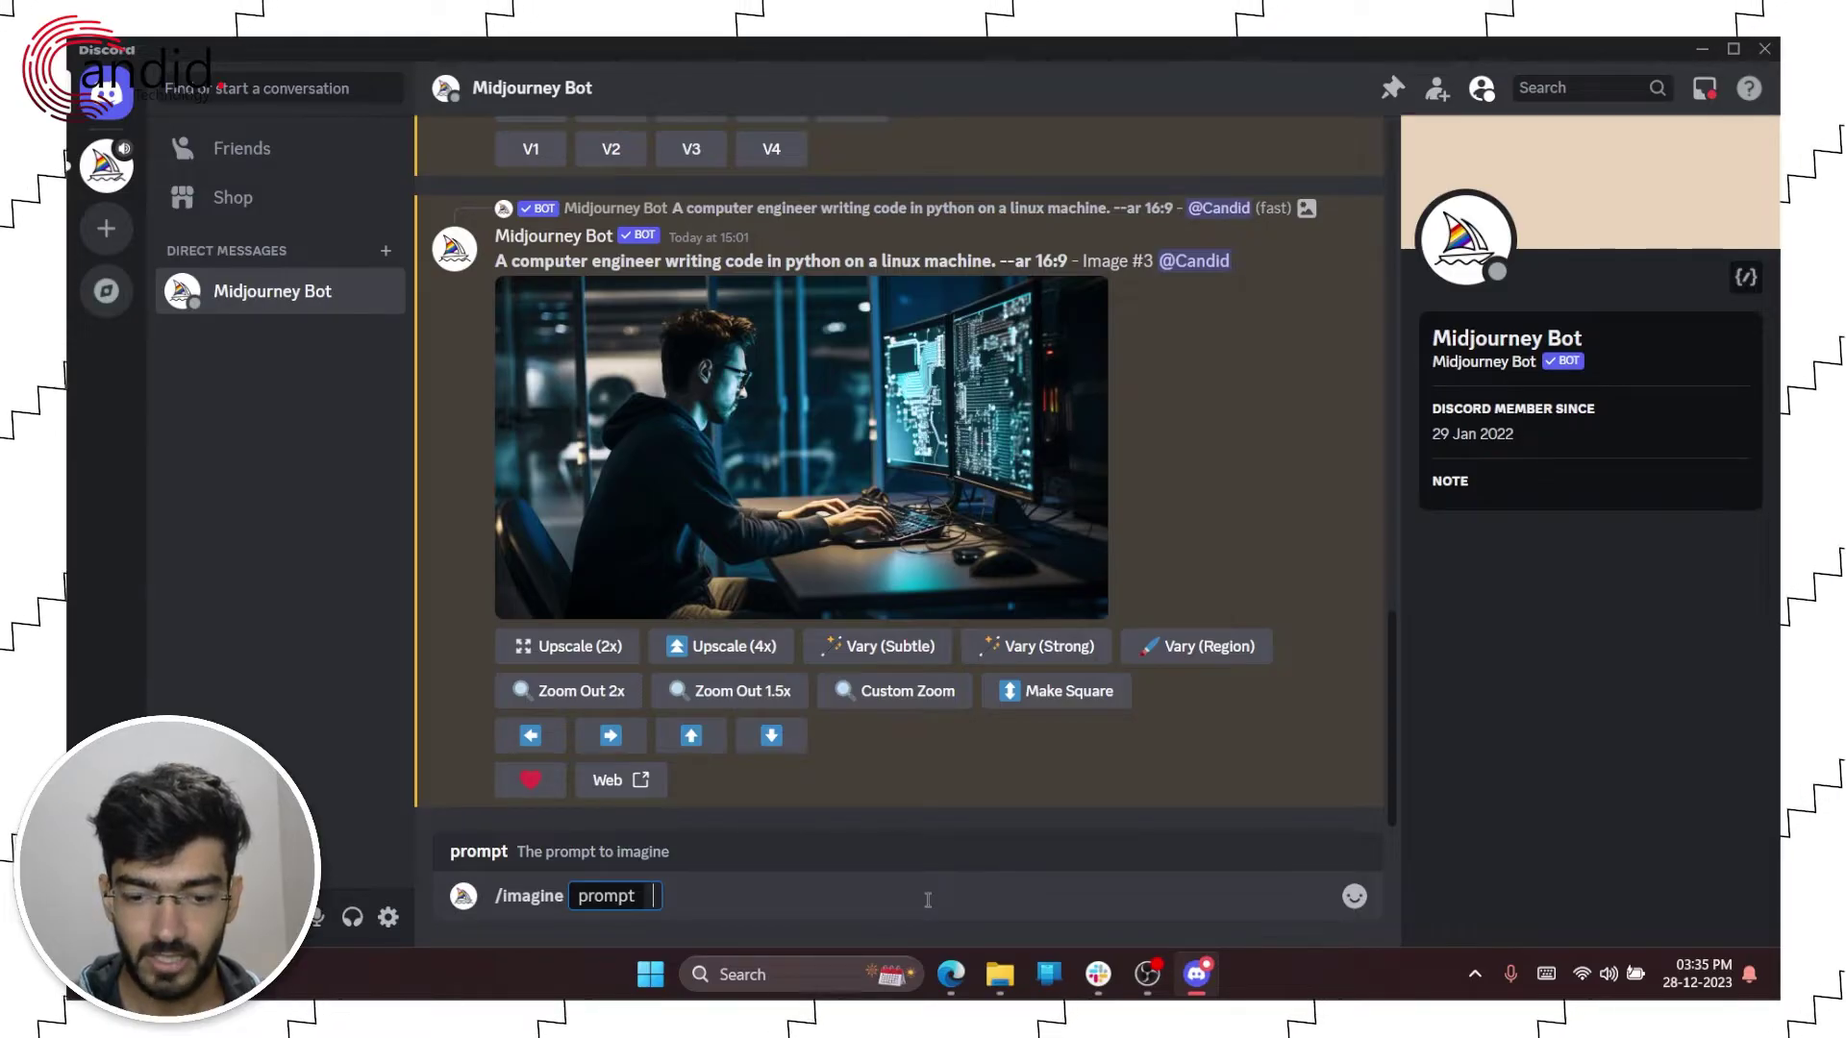
text(a)
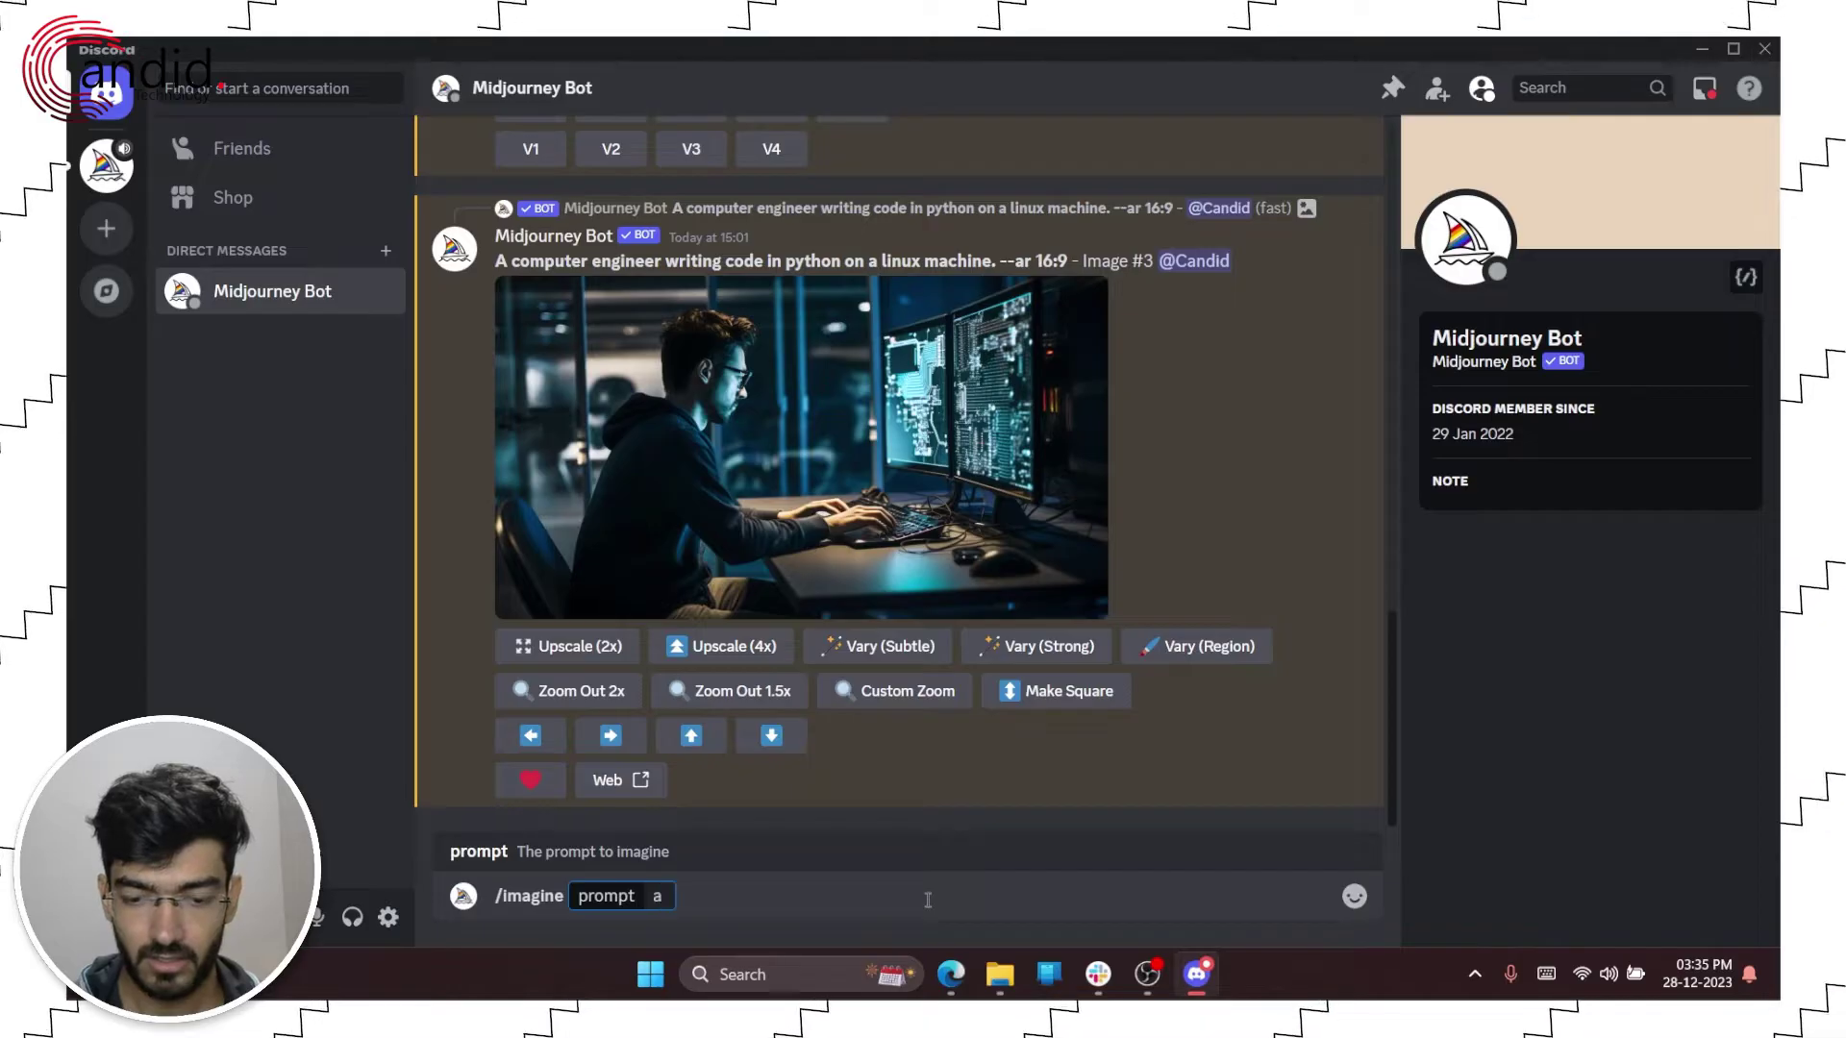
text( motorbi)
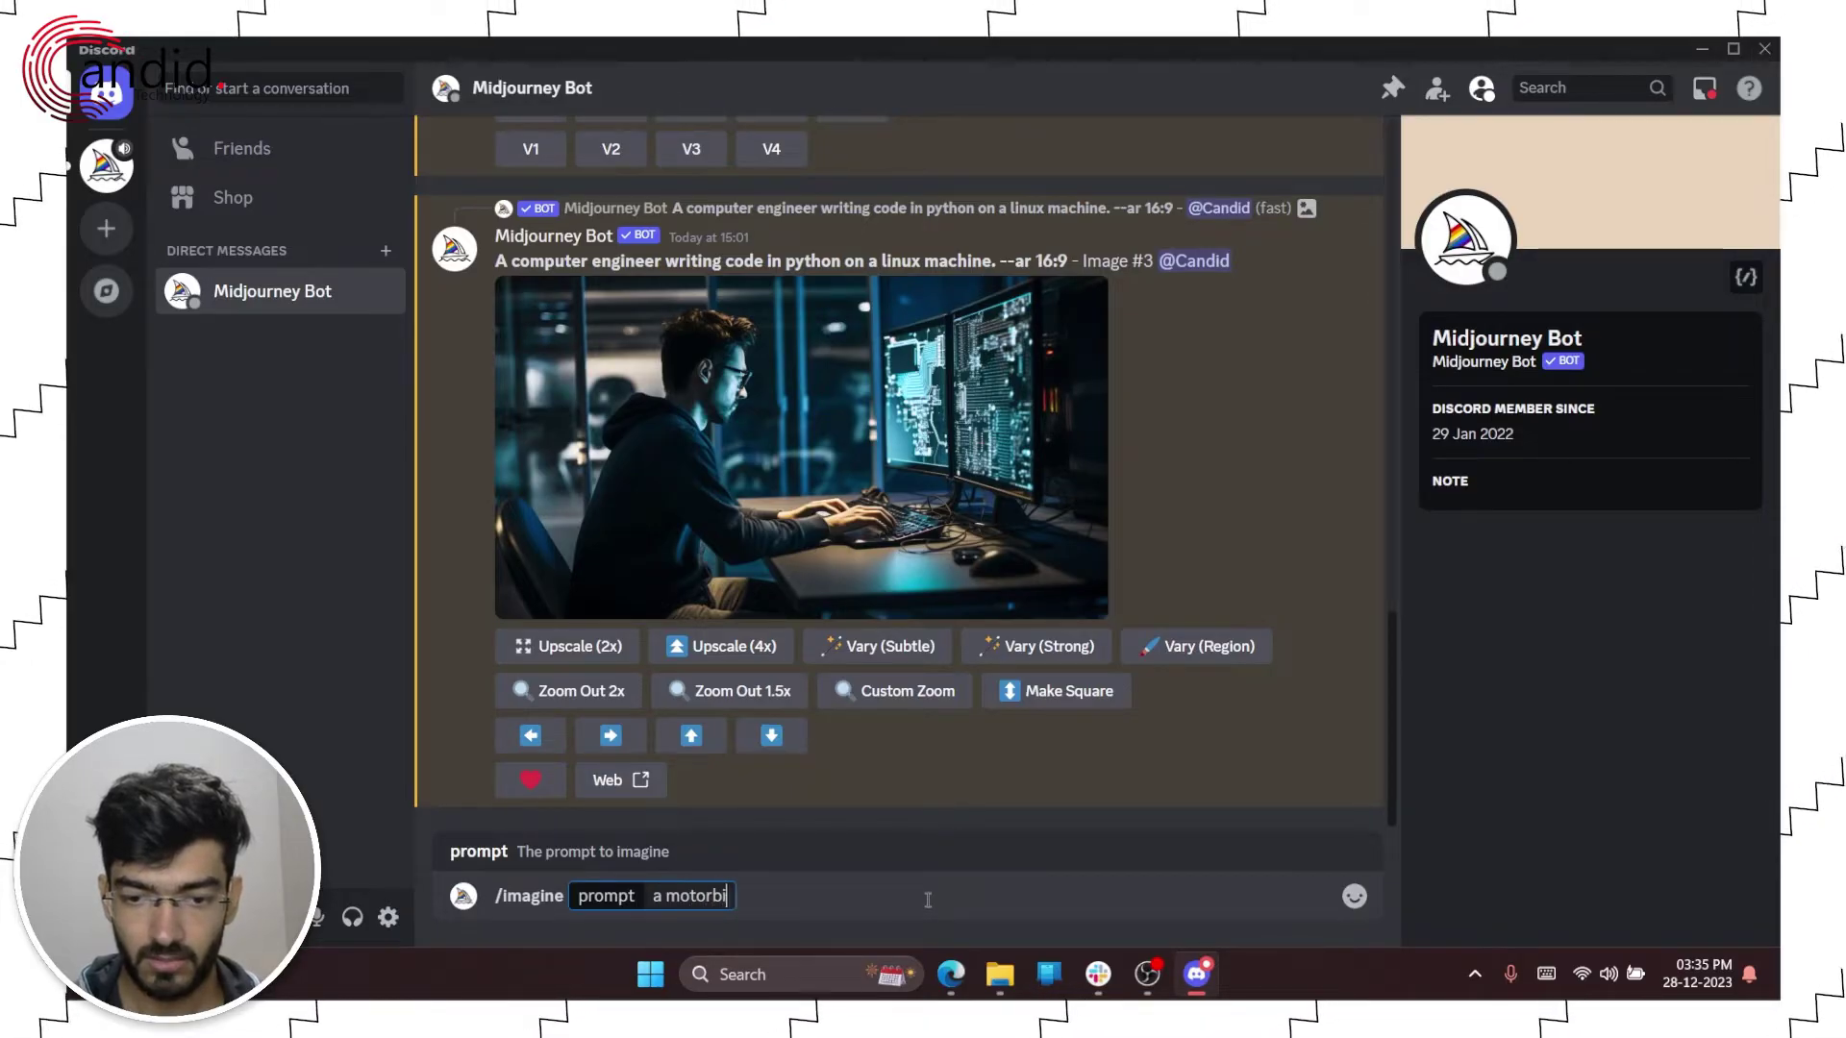
text(ke race where )
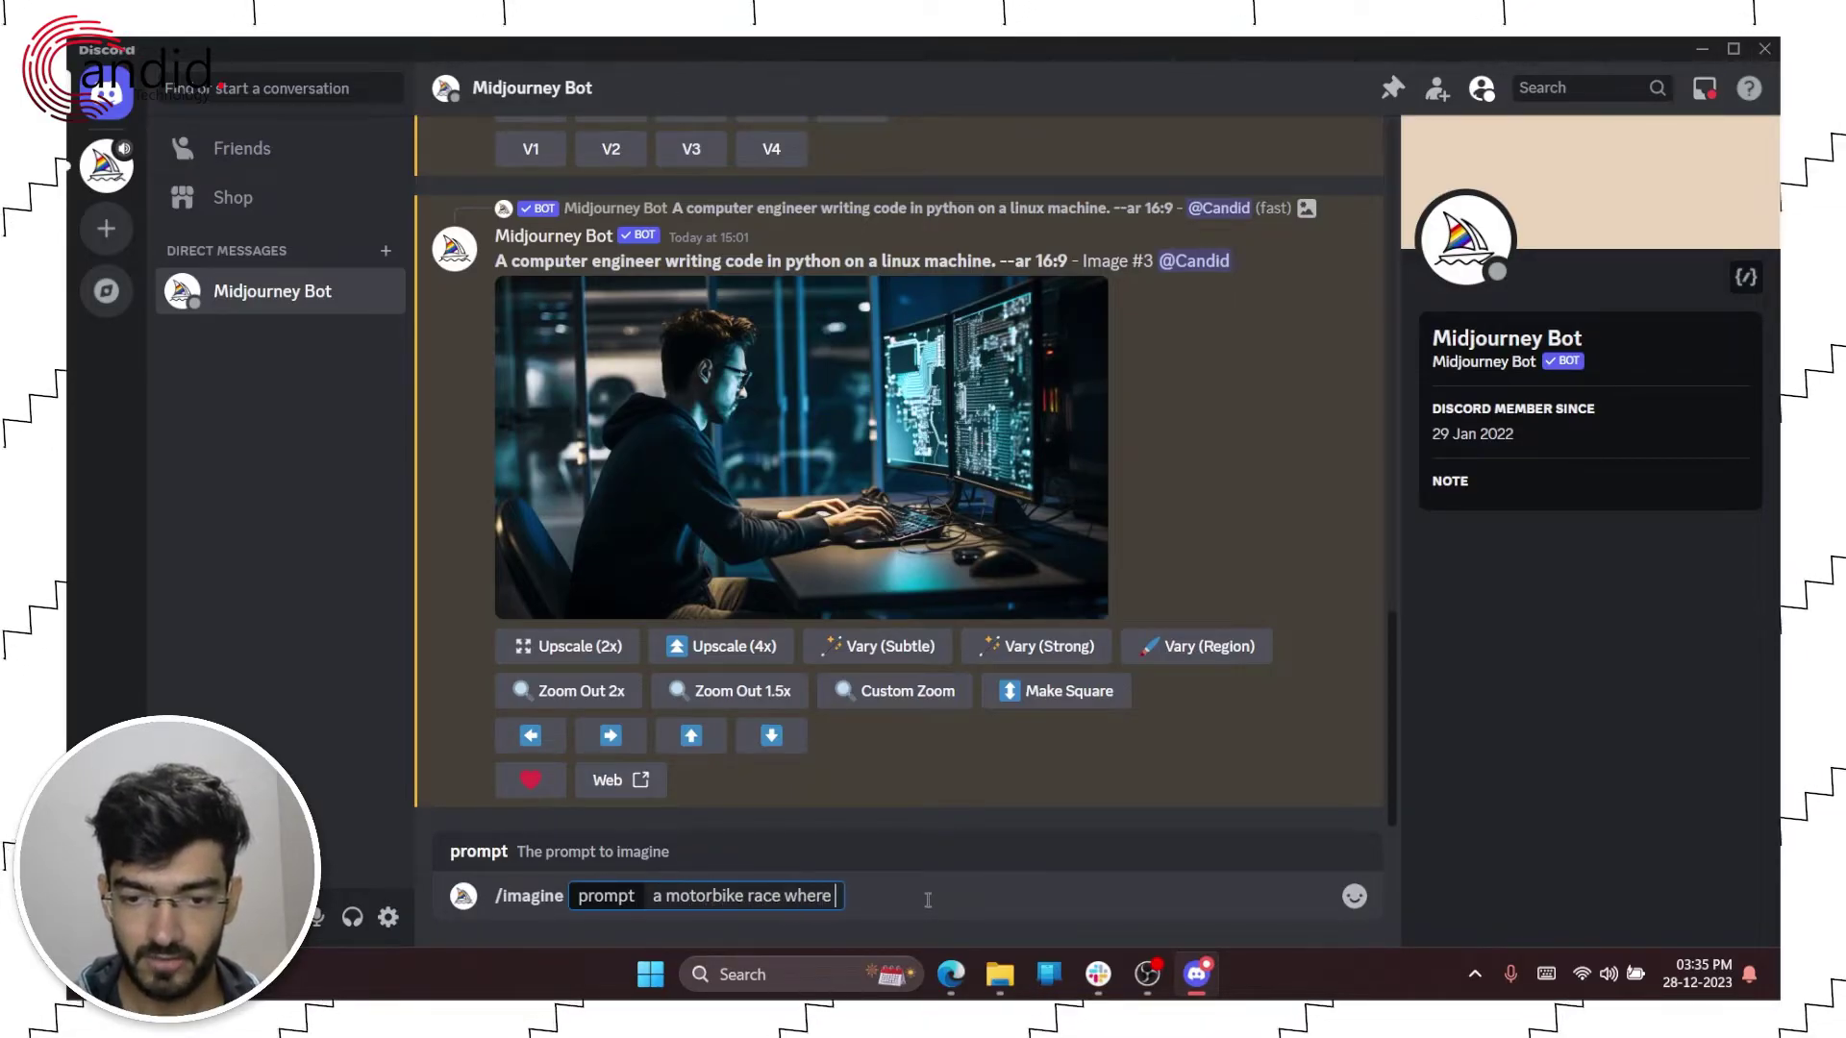
text(two riders are)
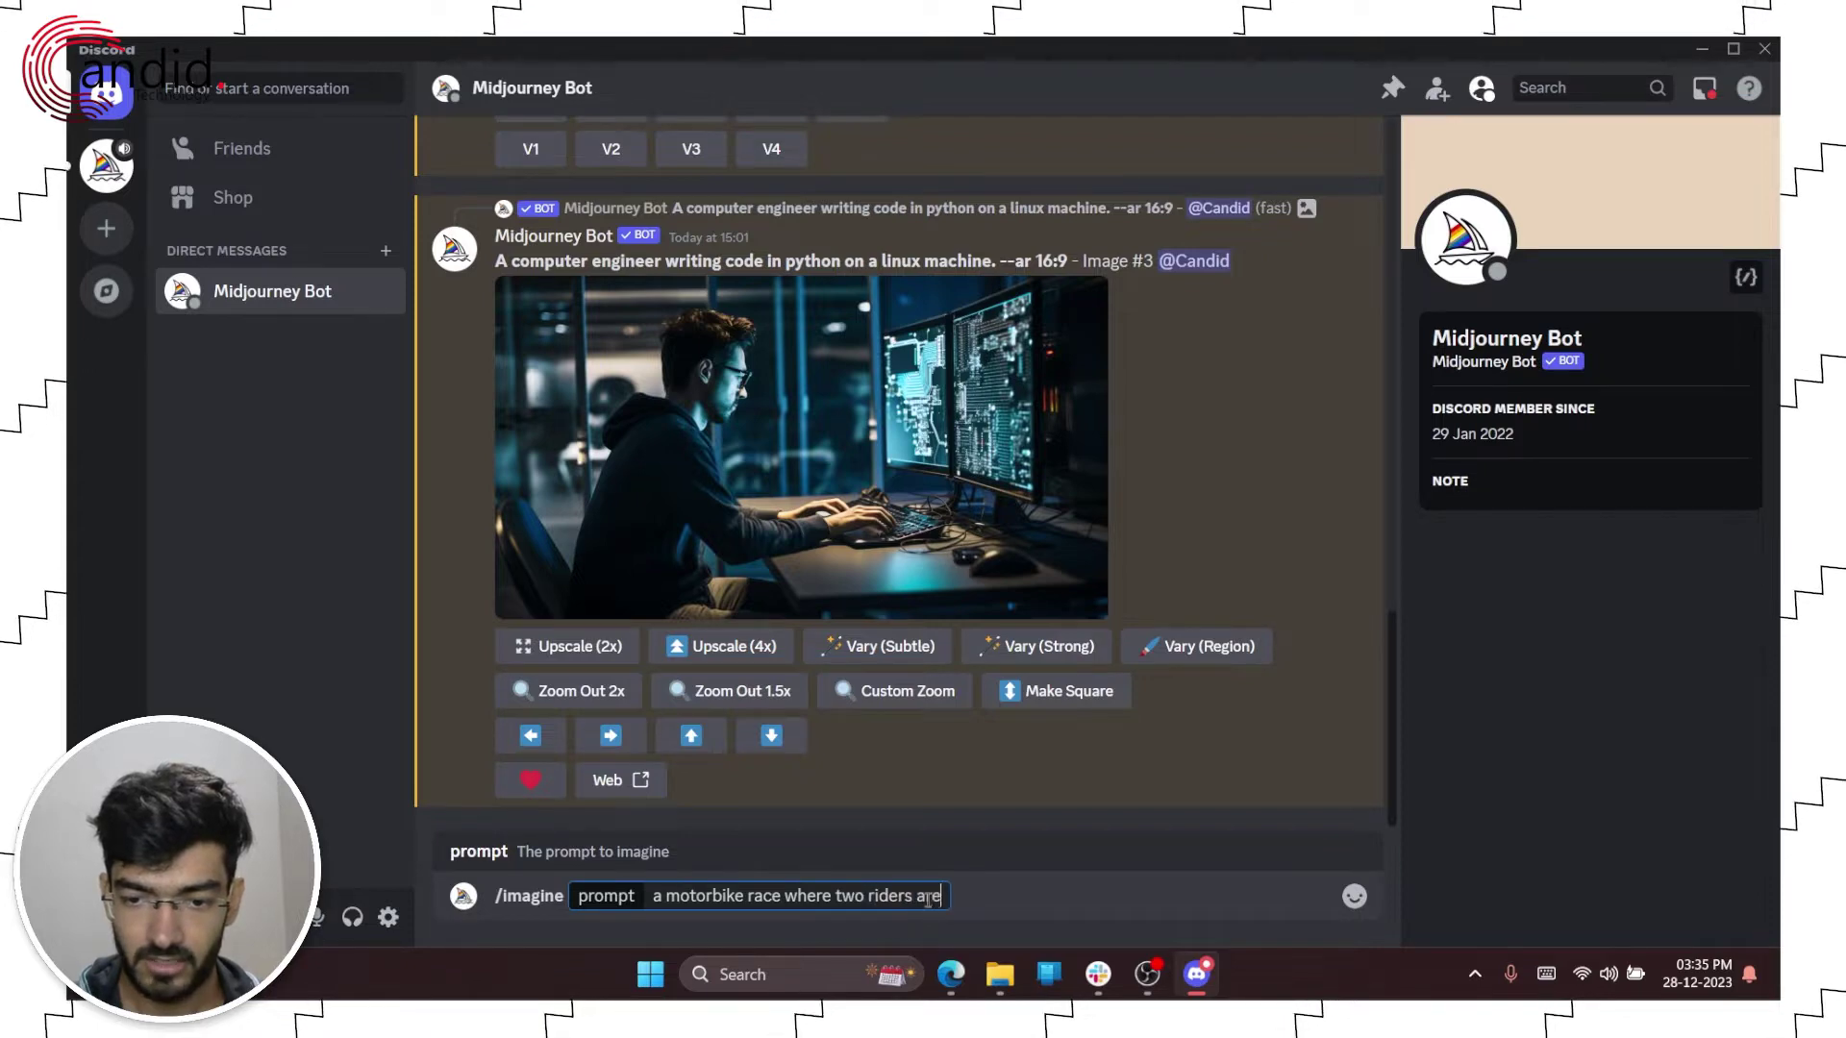
text( trying to overt)
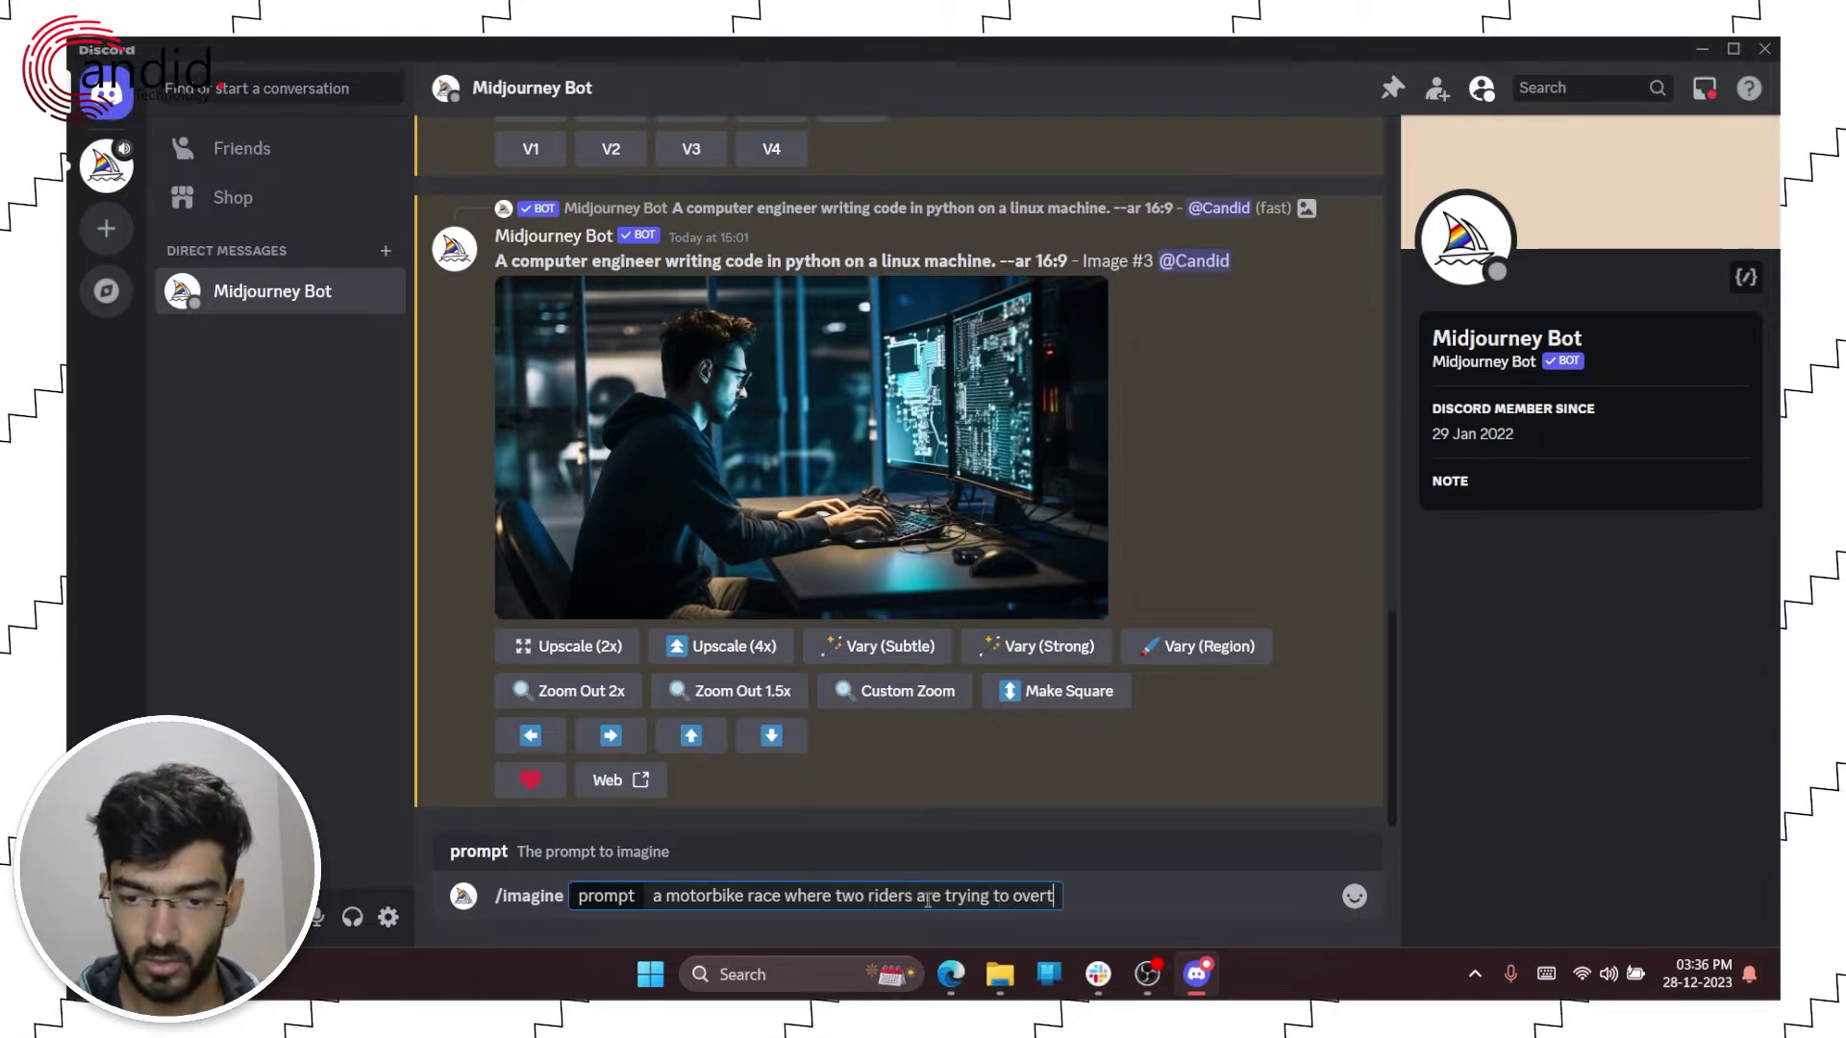
text(ake each other)
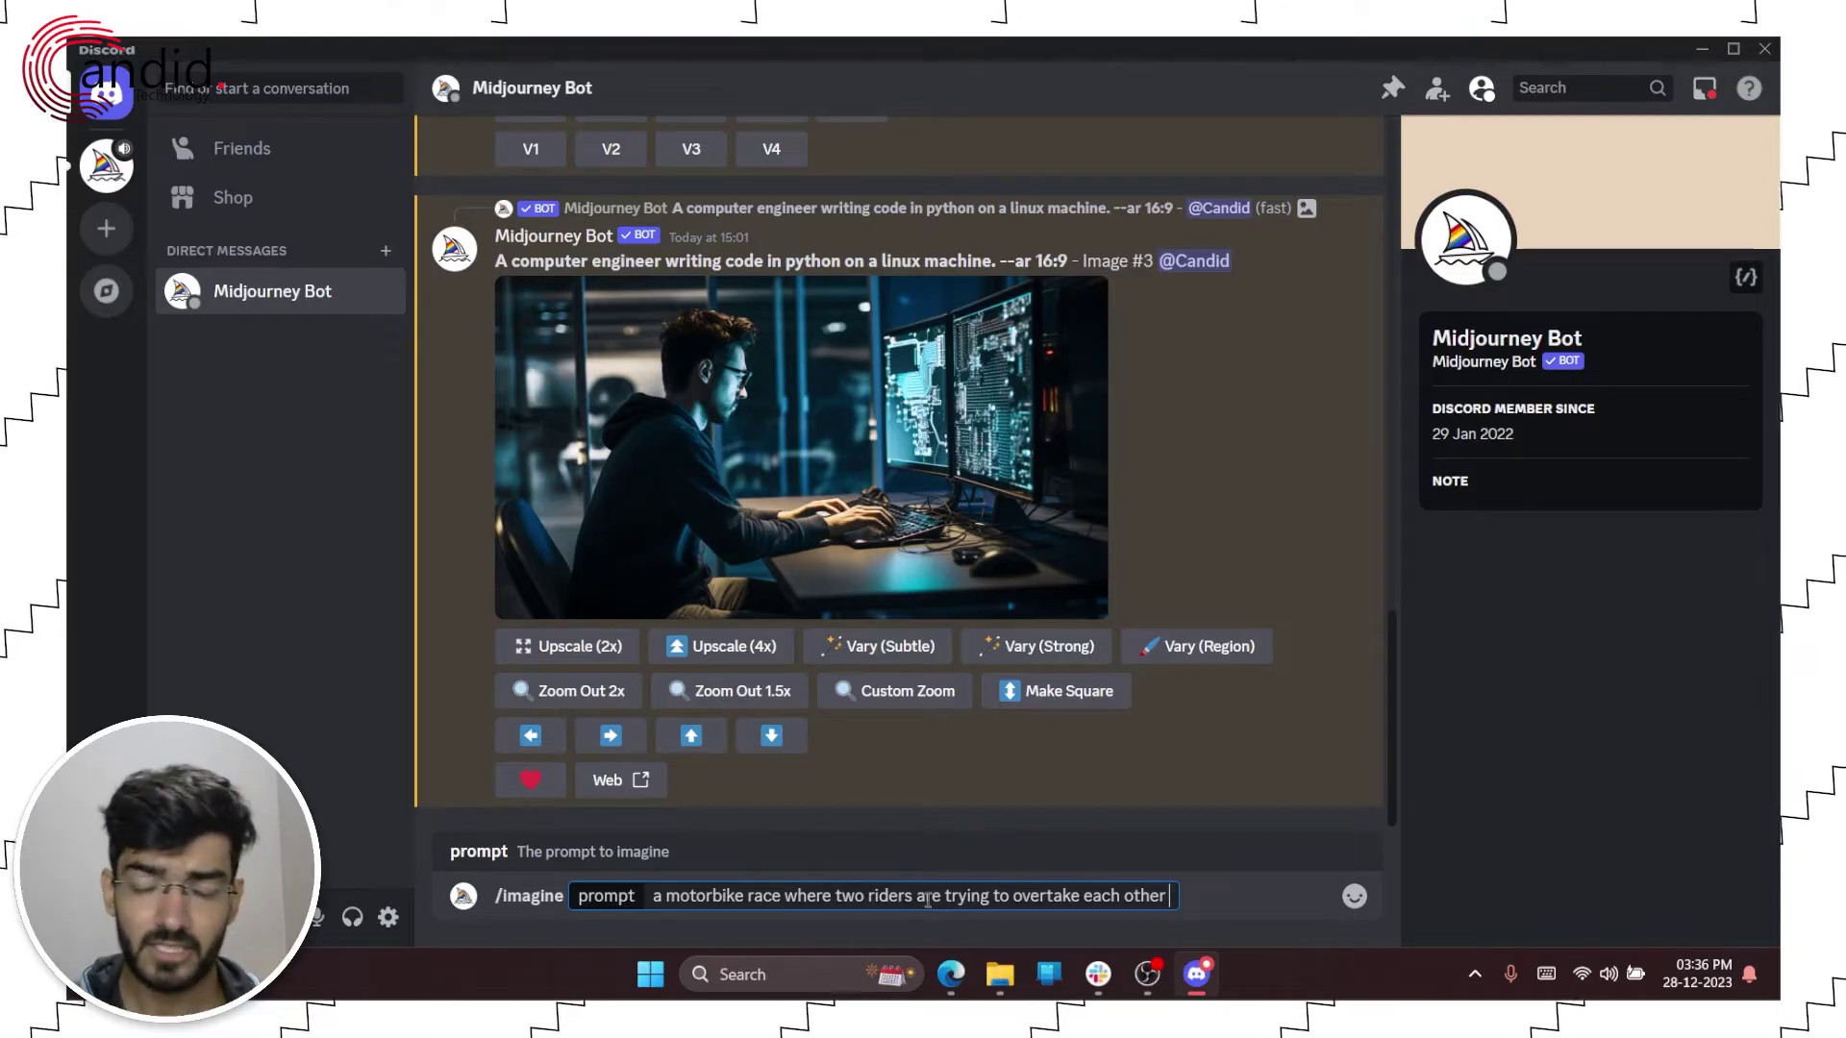
text(--)
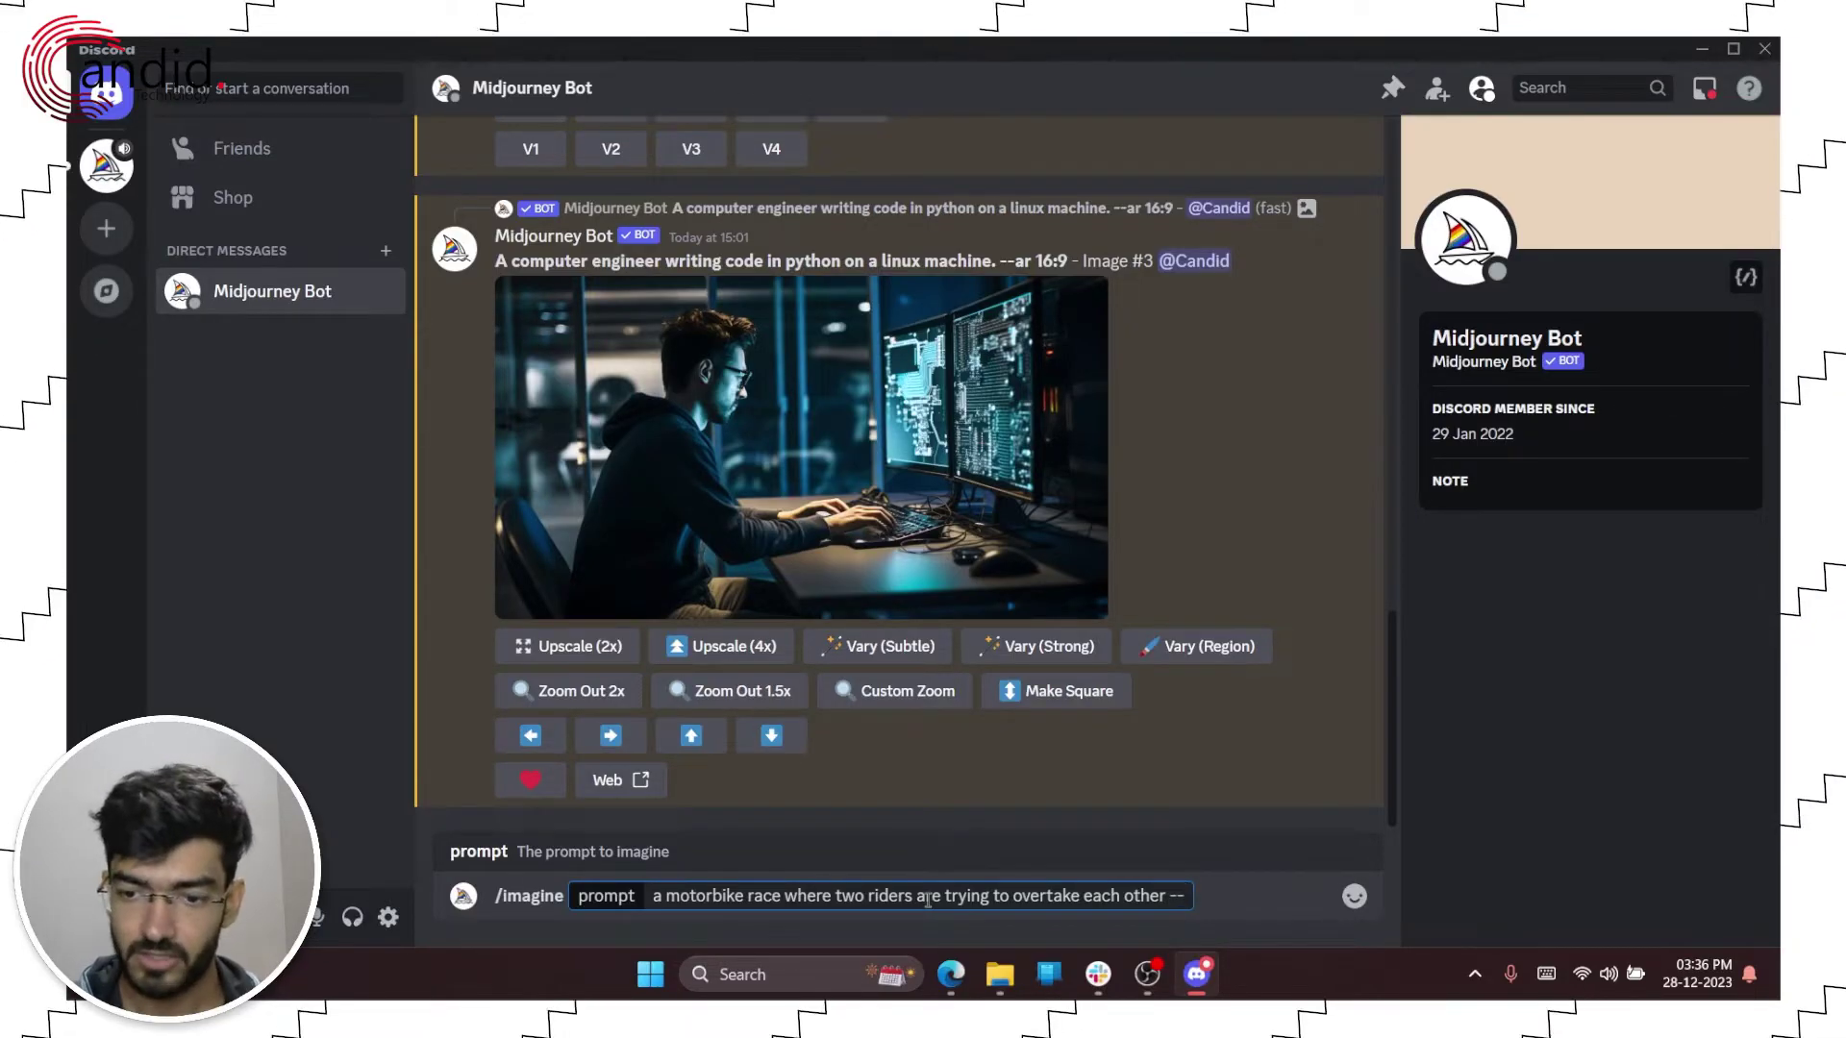
text(ar 1)
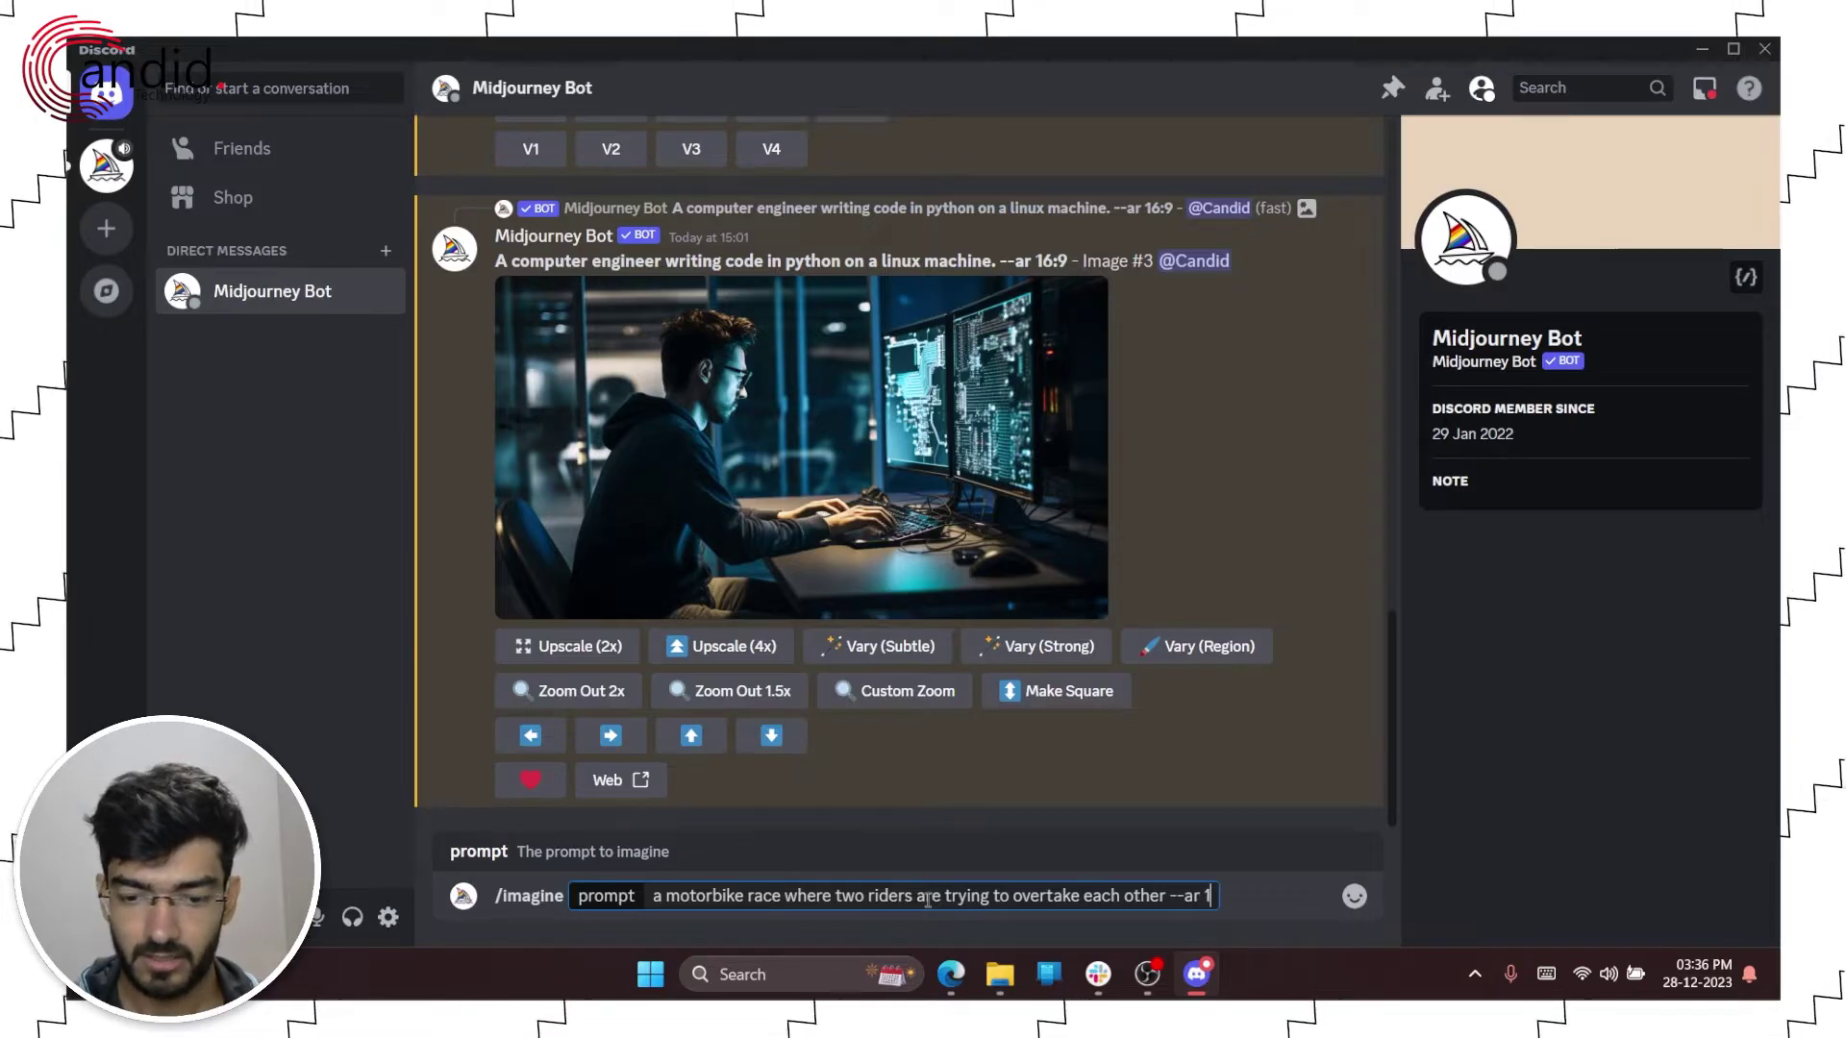
text(6:9)
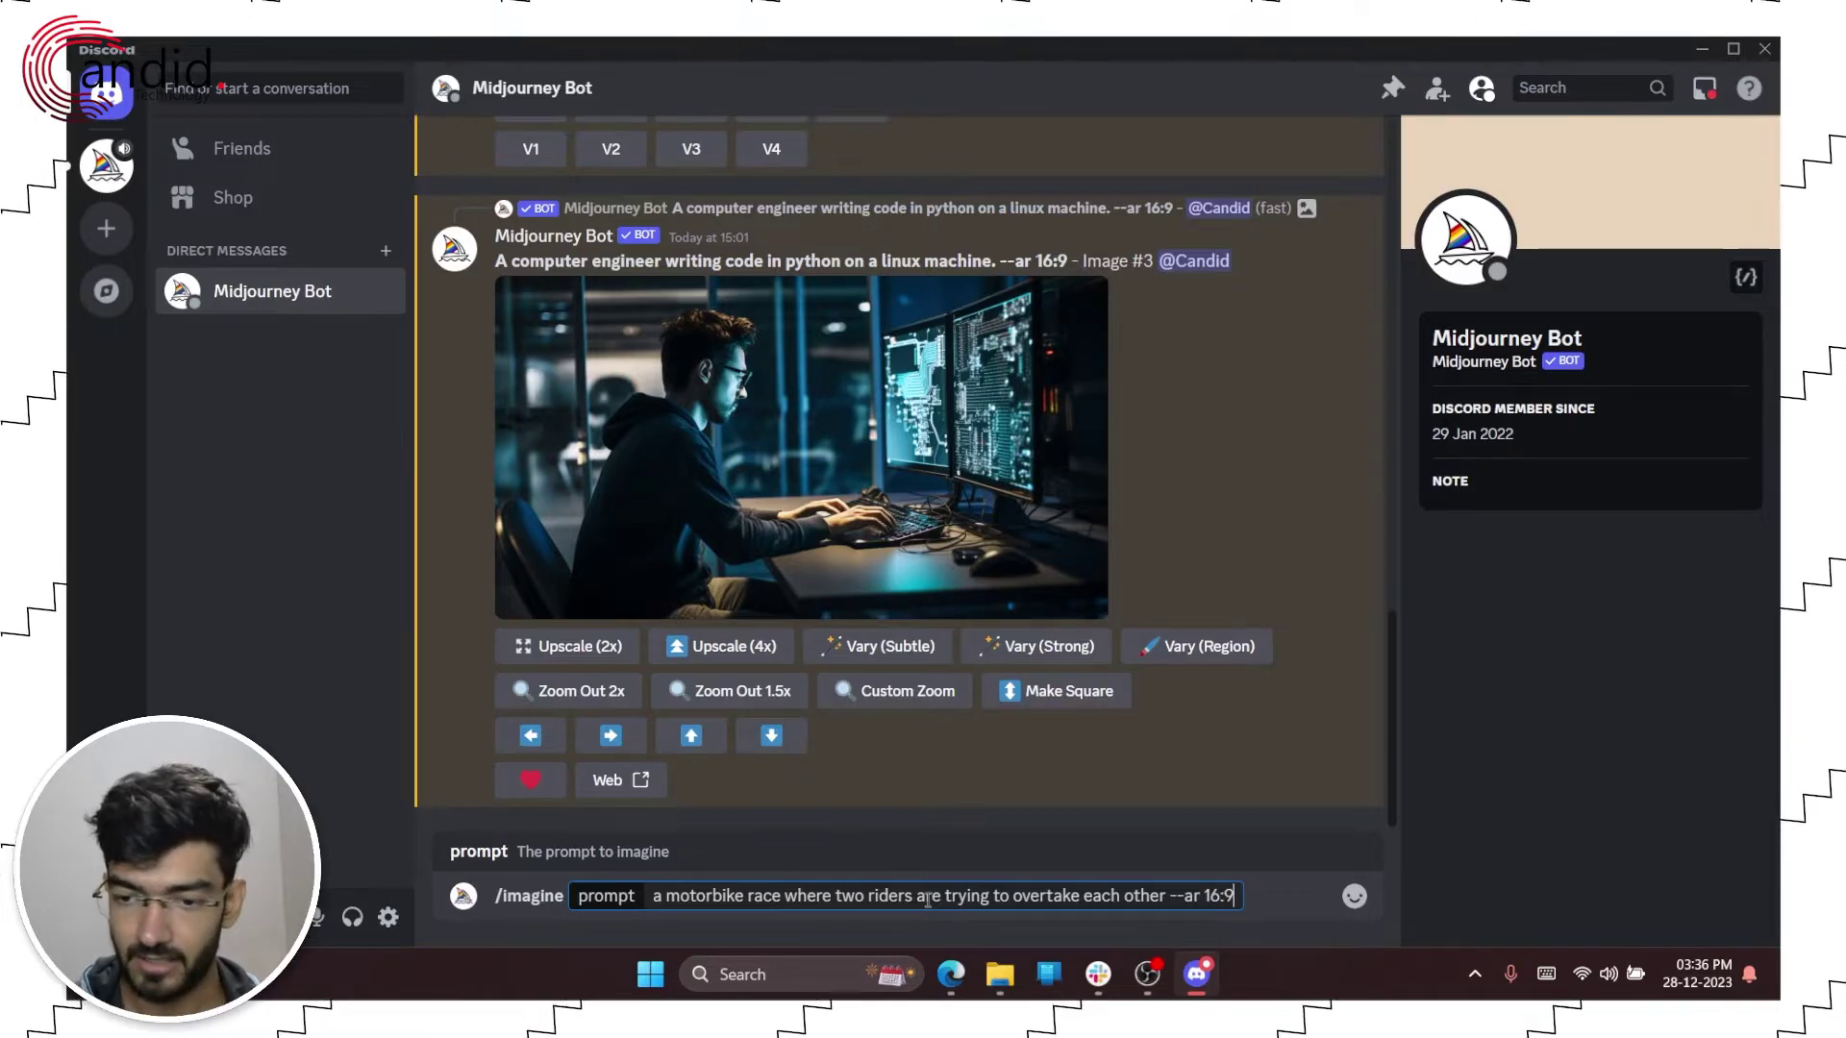
key(Return)
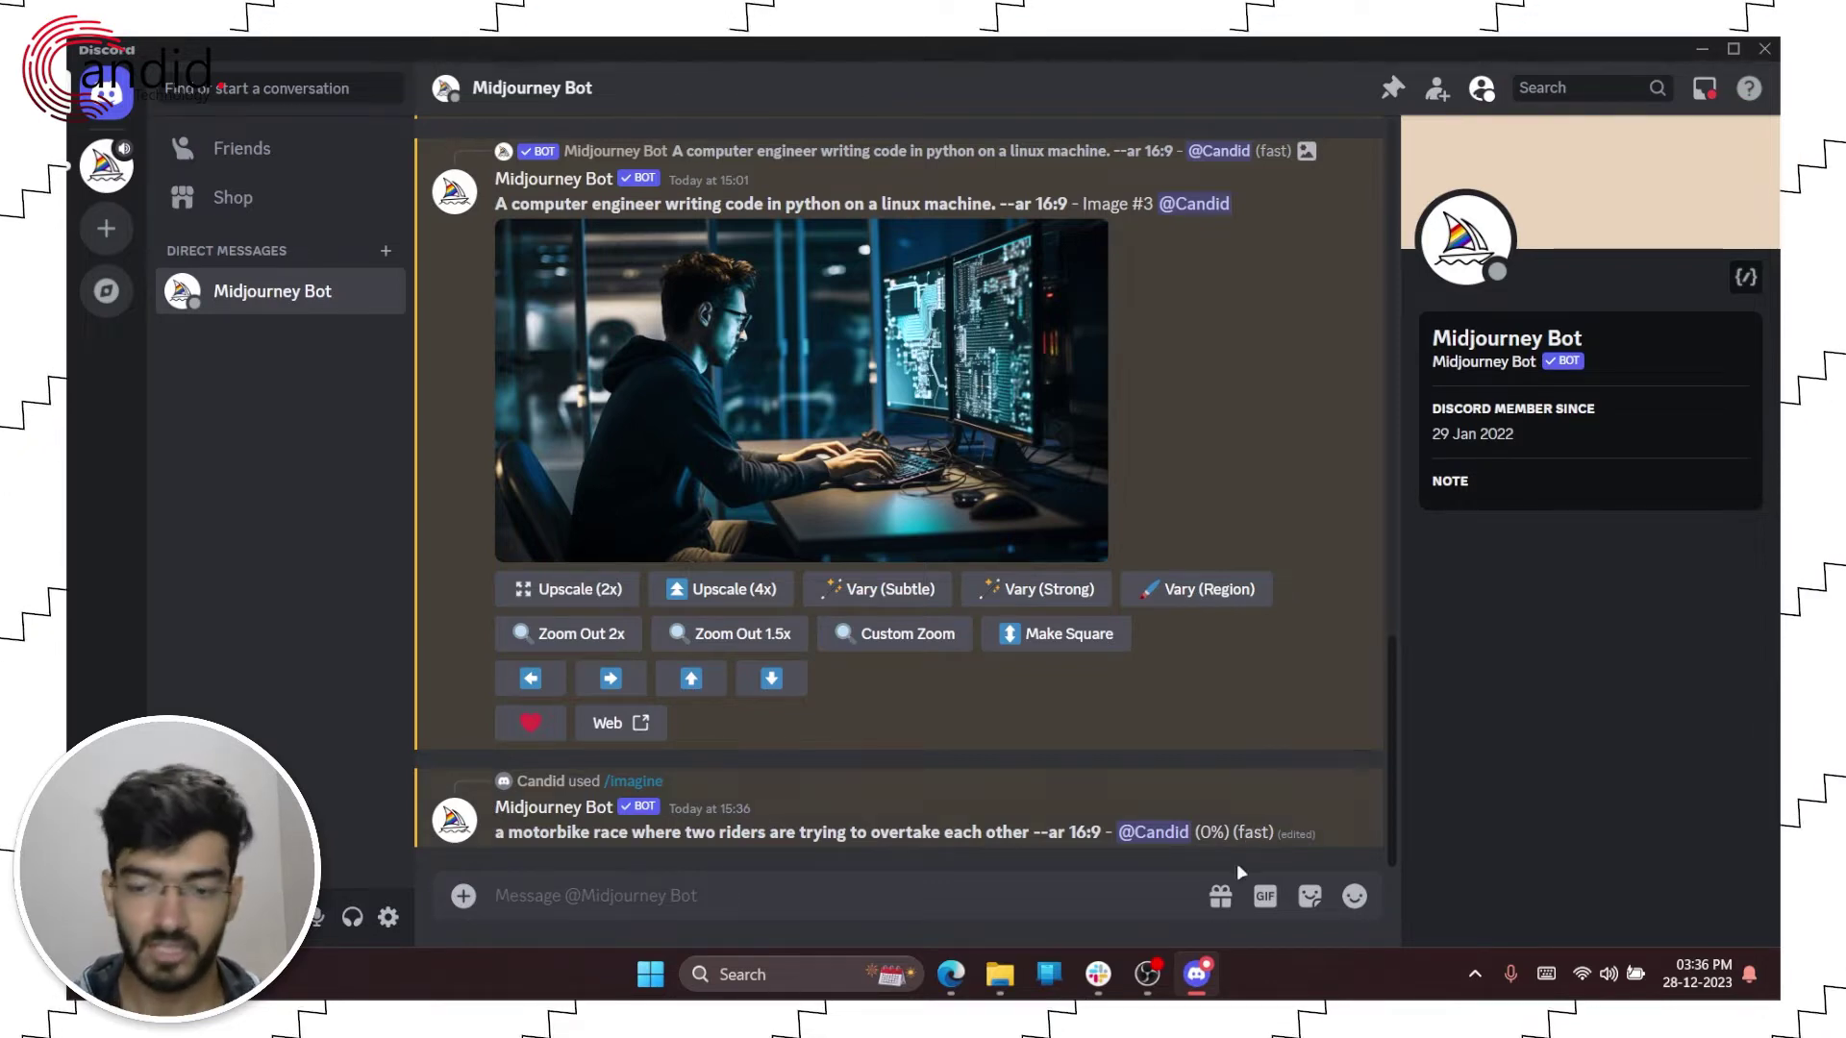
Bring the browser forward on the Midjourney Command List docs and scroll down the page.
click(950, 974)
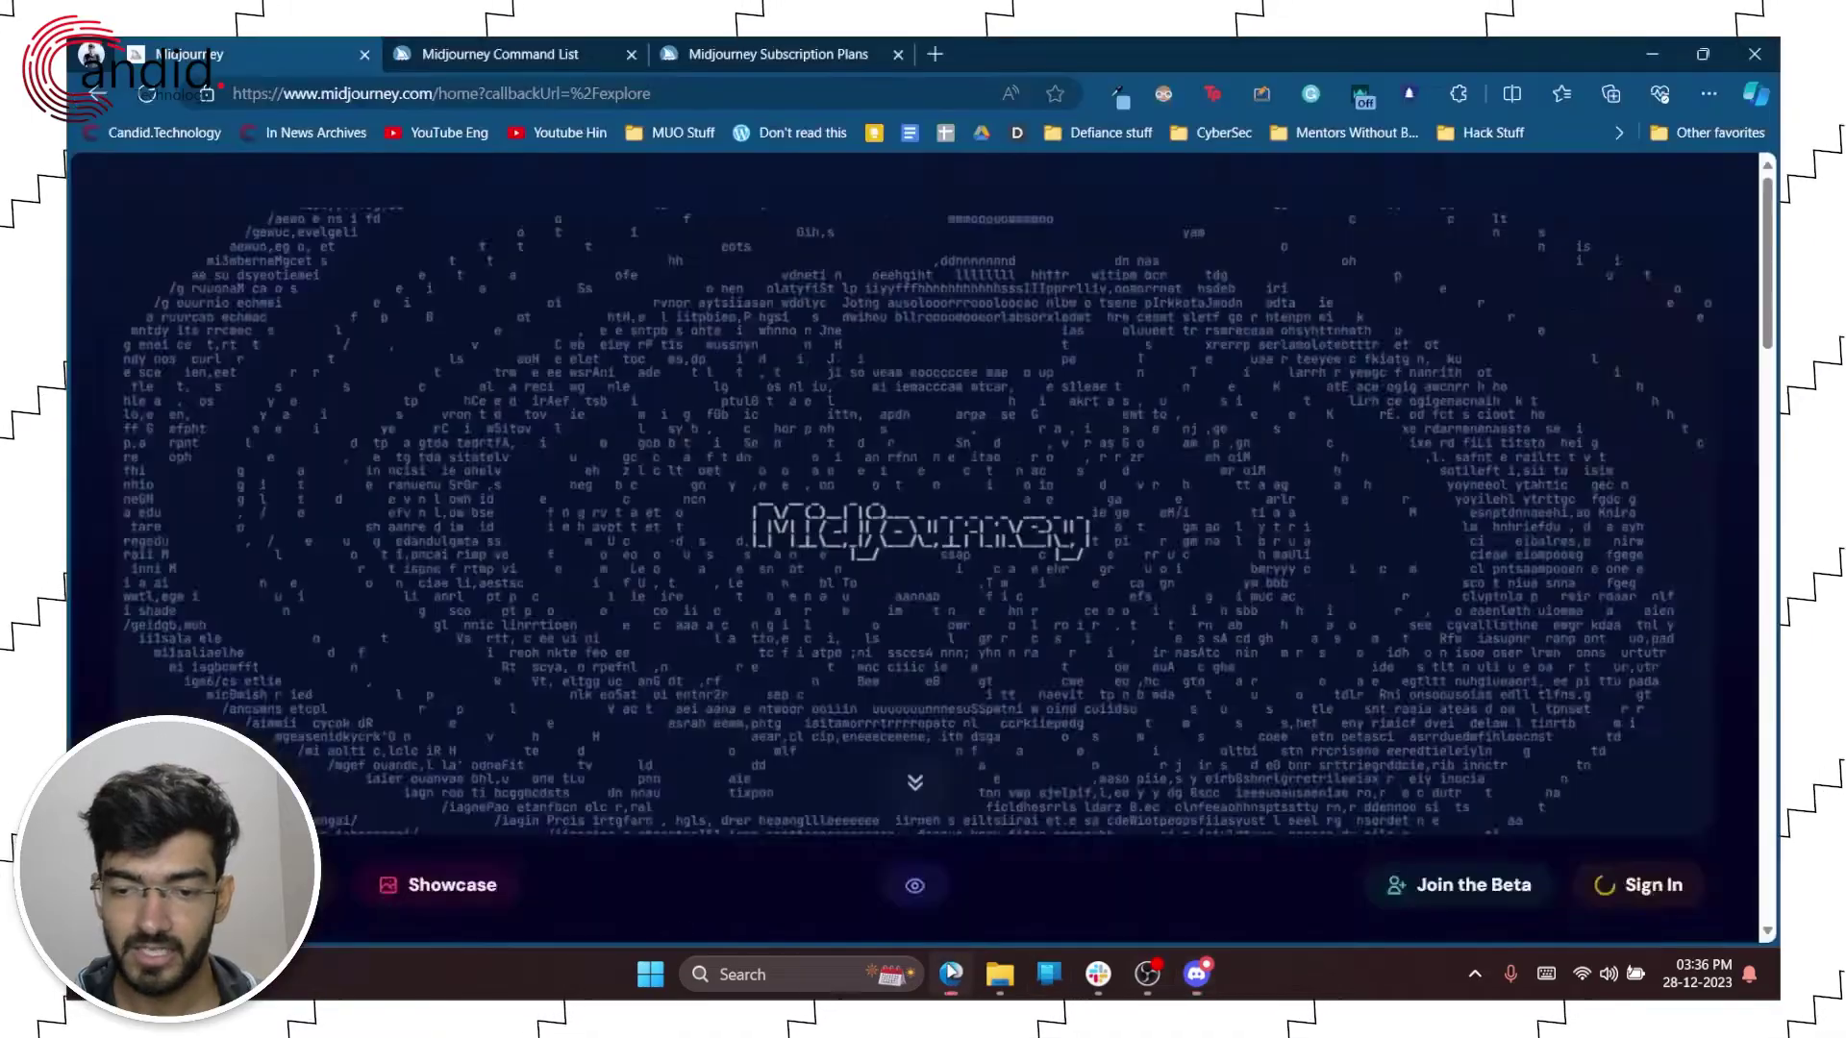
click(500, 54)
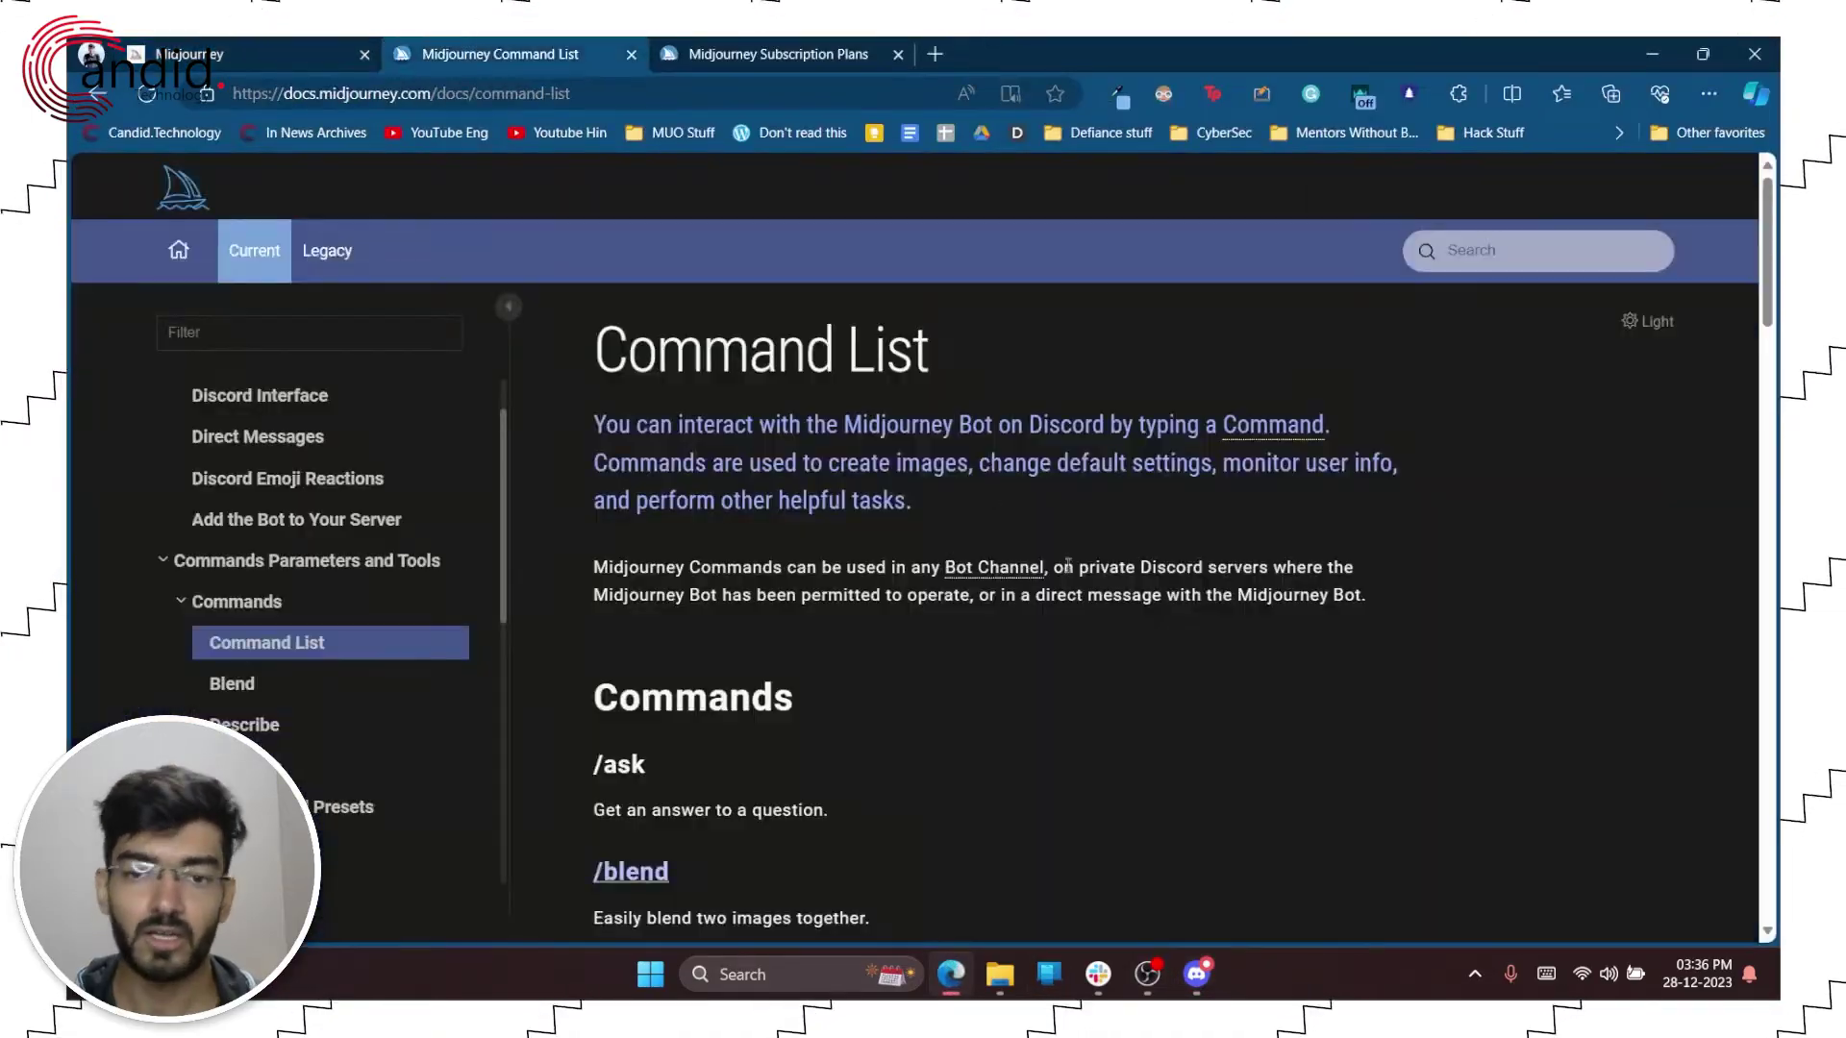
scroll(1067, 564, down, 2)
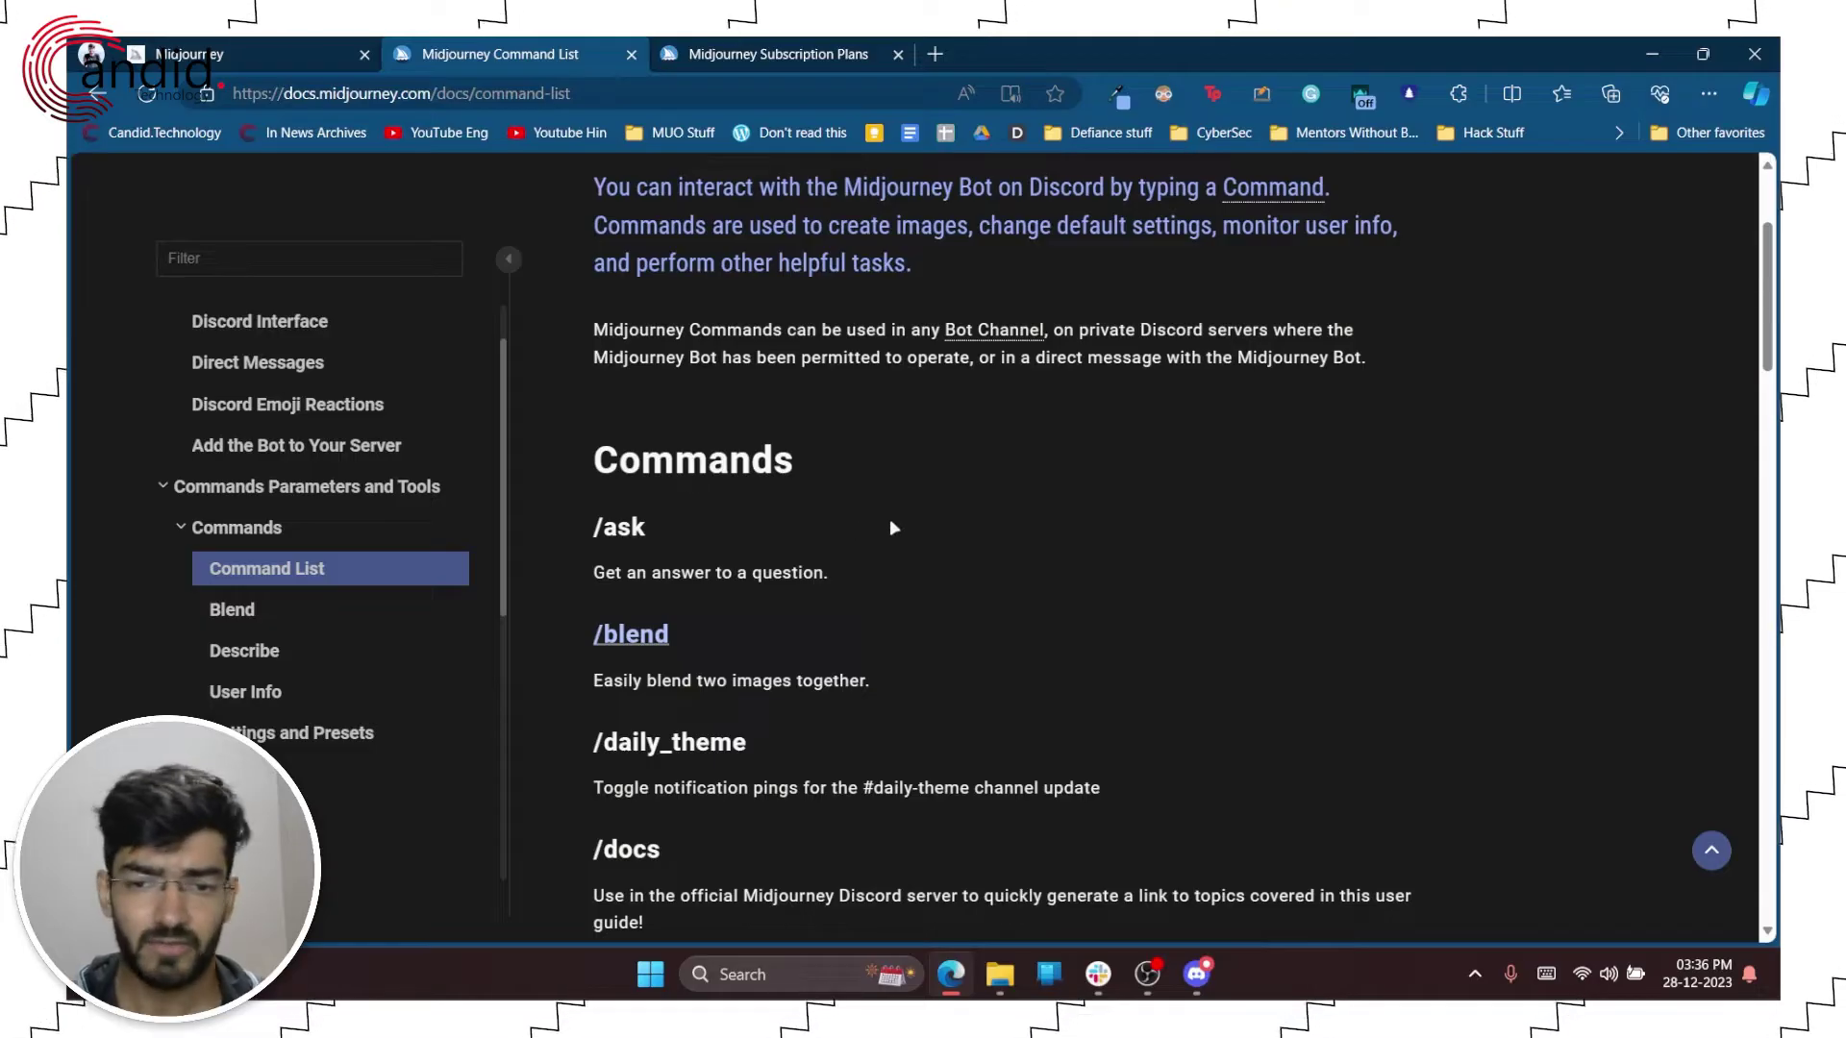
scroll(893, 528, down, 1)
scroll(975, 499, down, 1)
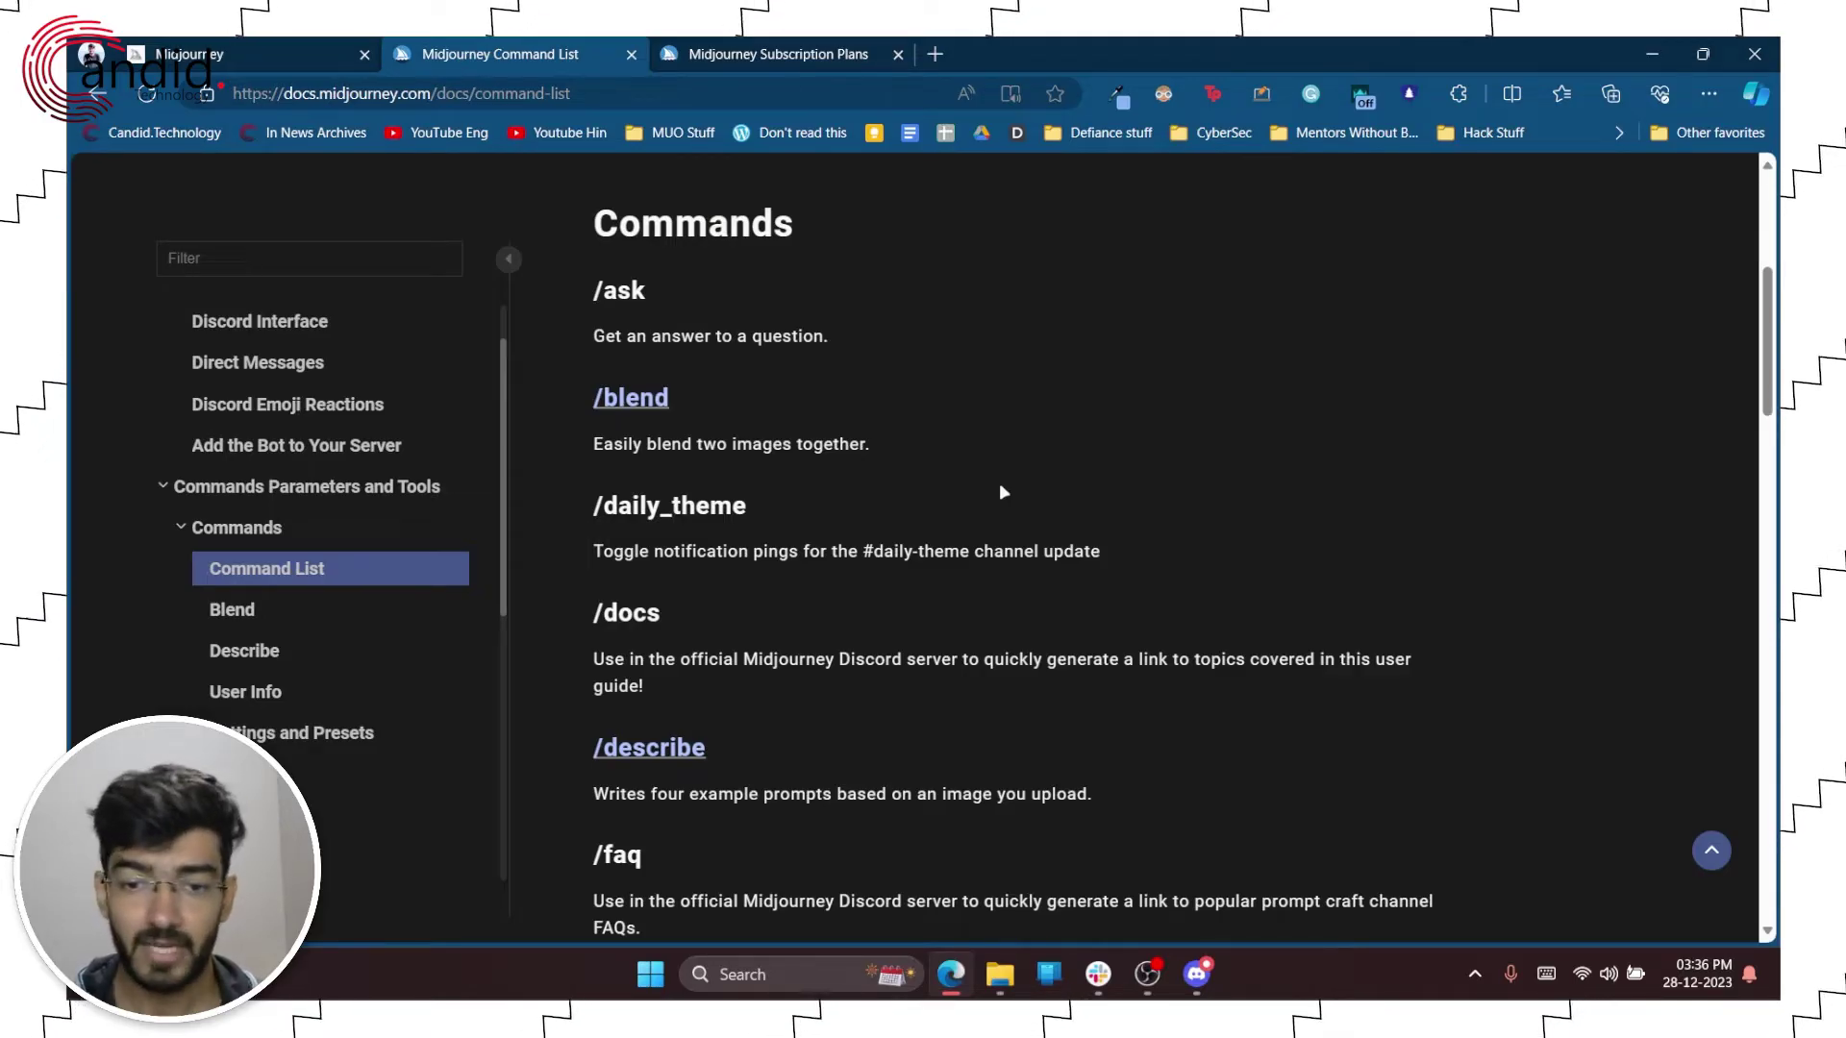
scroll(1000, 483, down, 2)
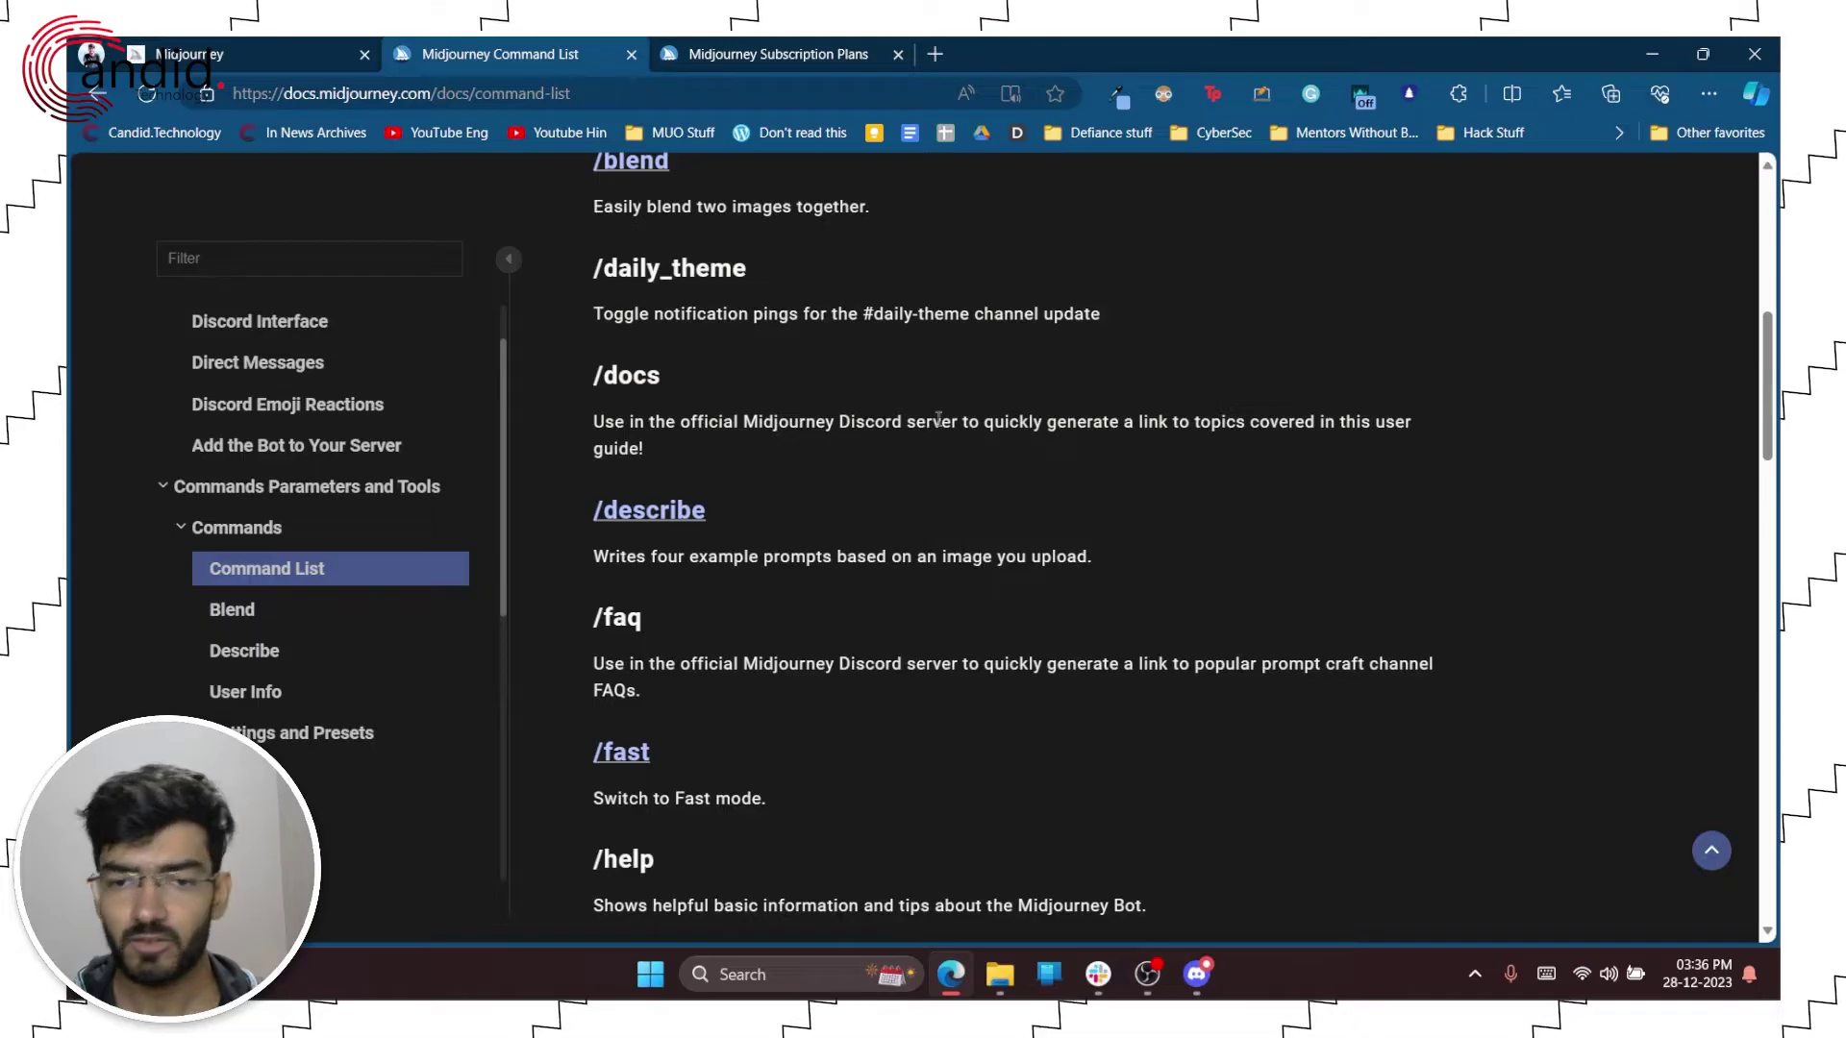
scroll(938, 419, down, 1)
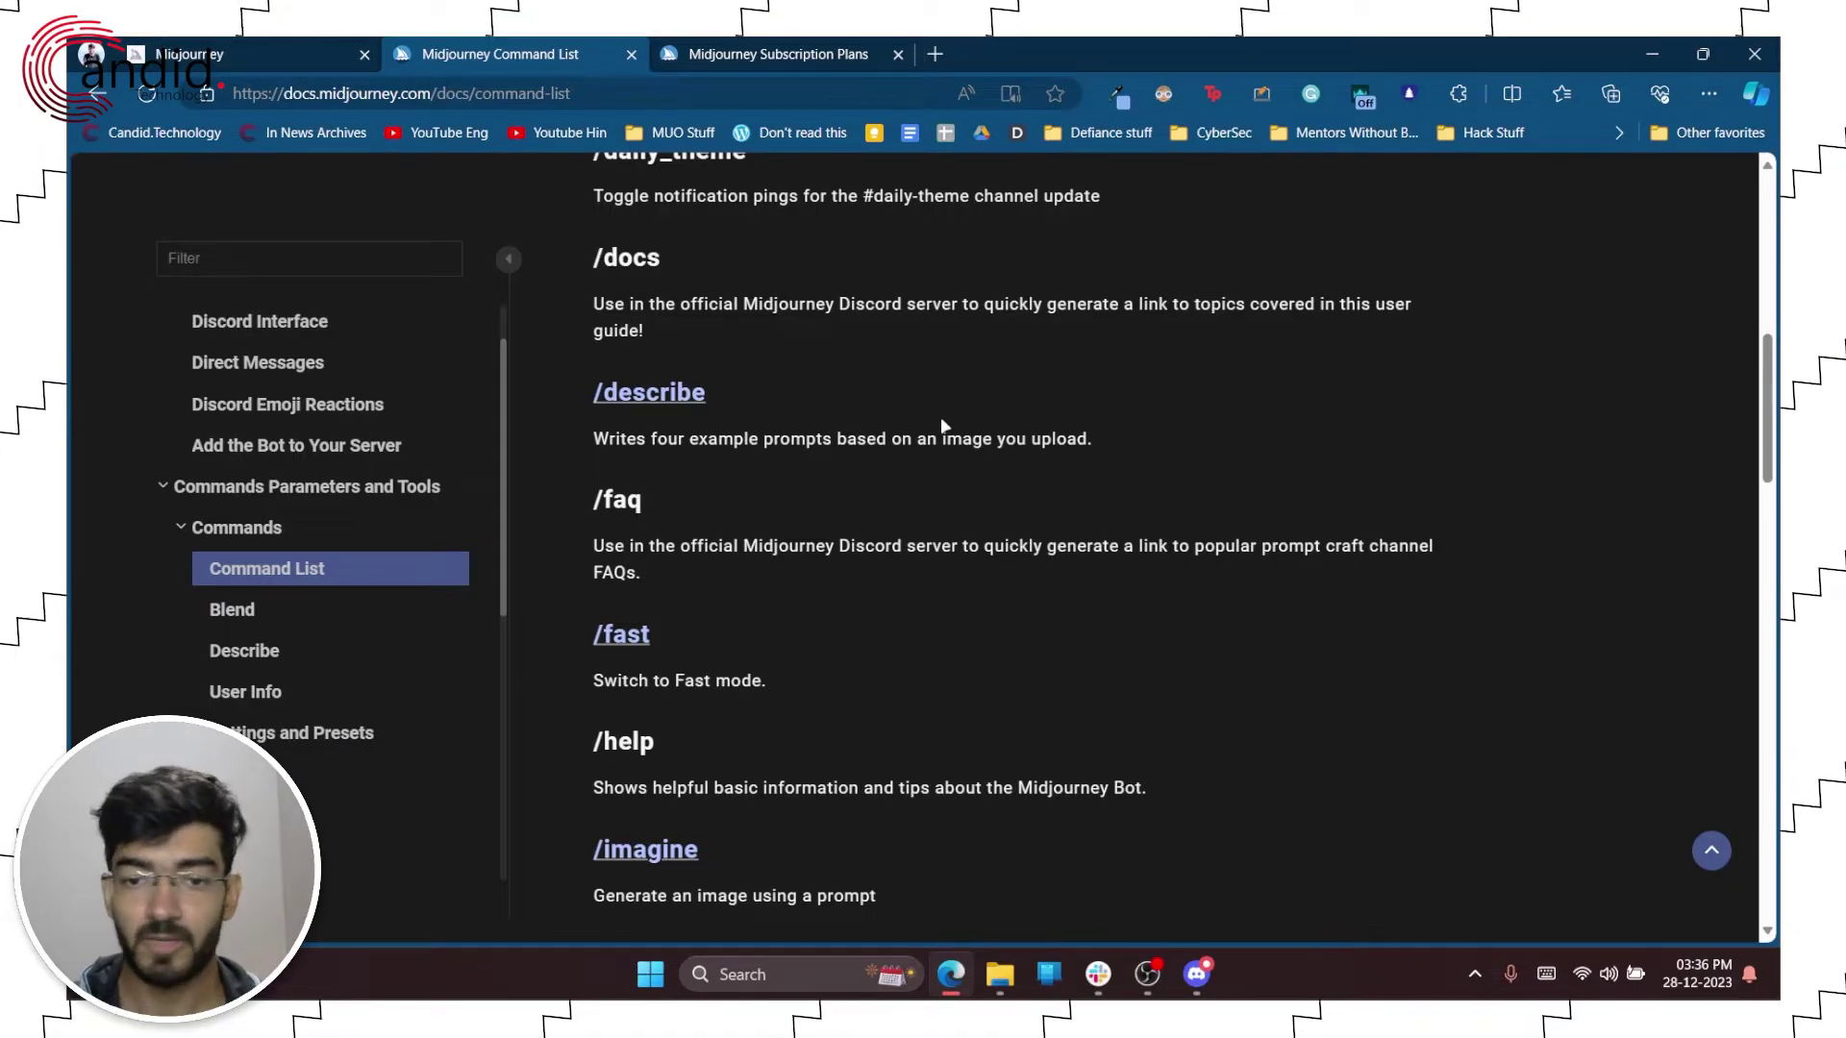
scroll(940, 417, down, 1)
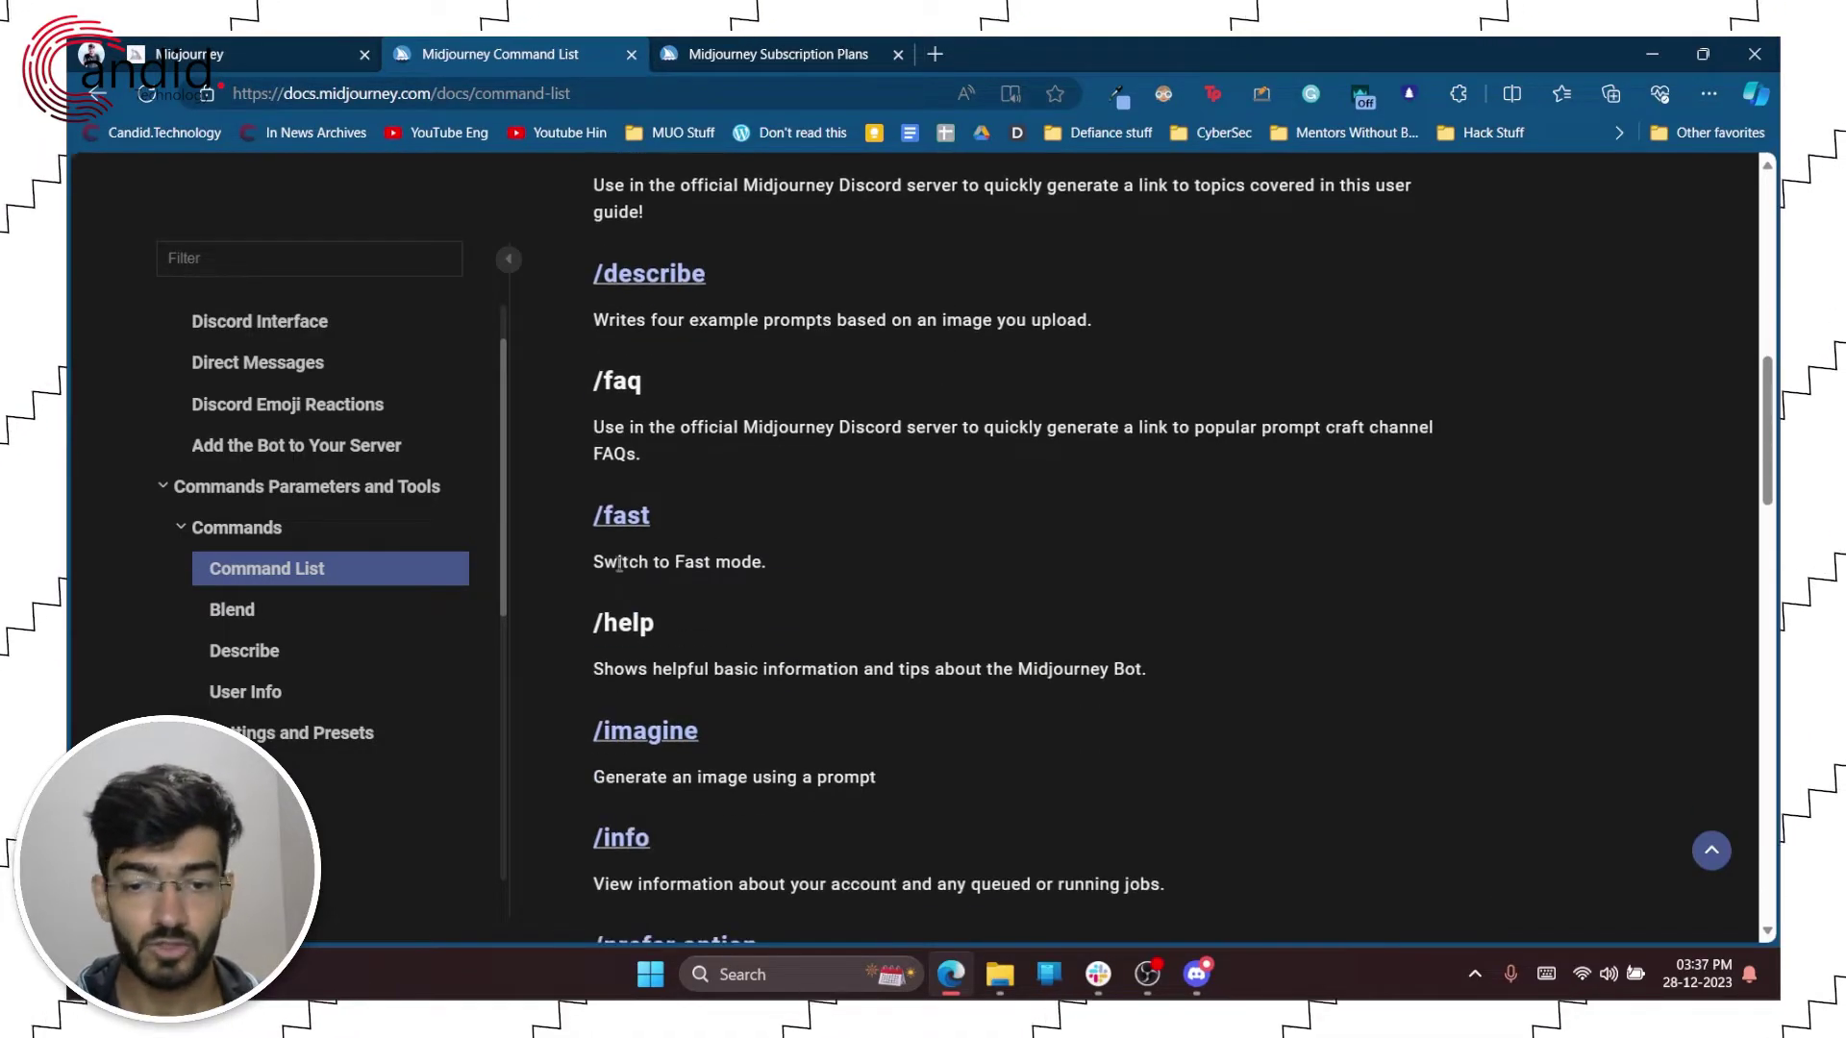
Read further down, highlighting and deselecting command descriptions including /public.
drag(605, 563, 860, 572)
scroll(1048, 565, down, 2)
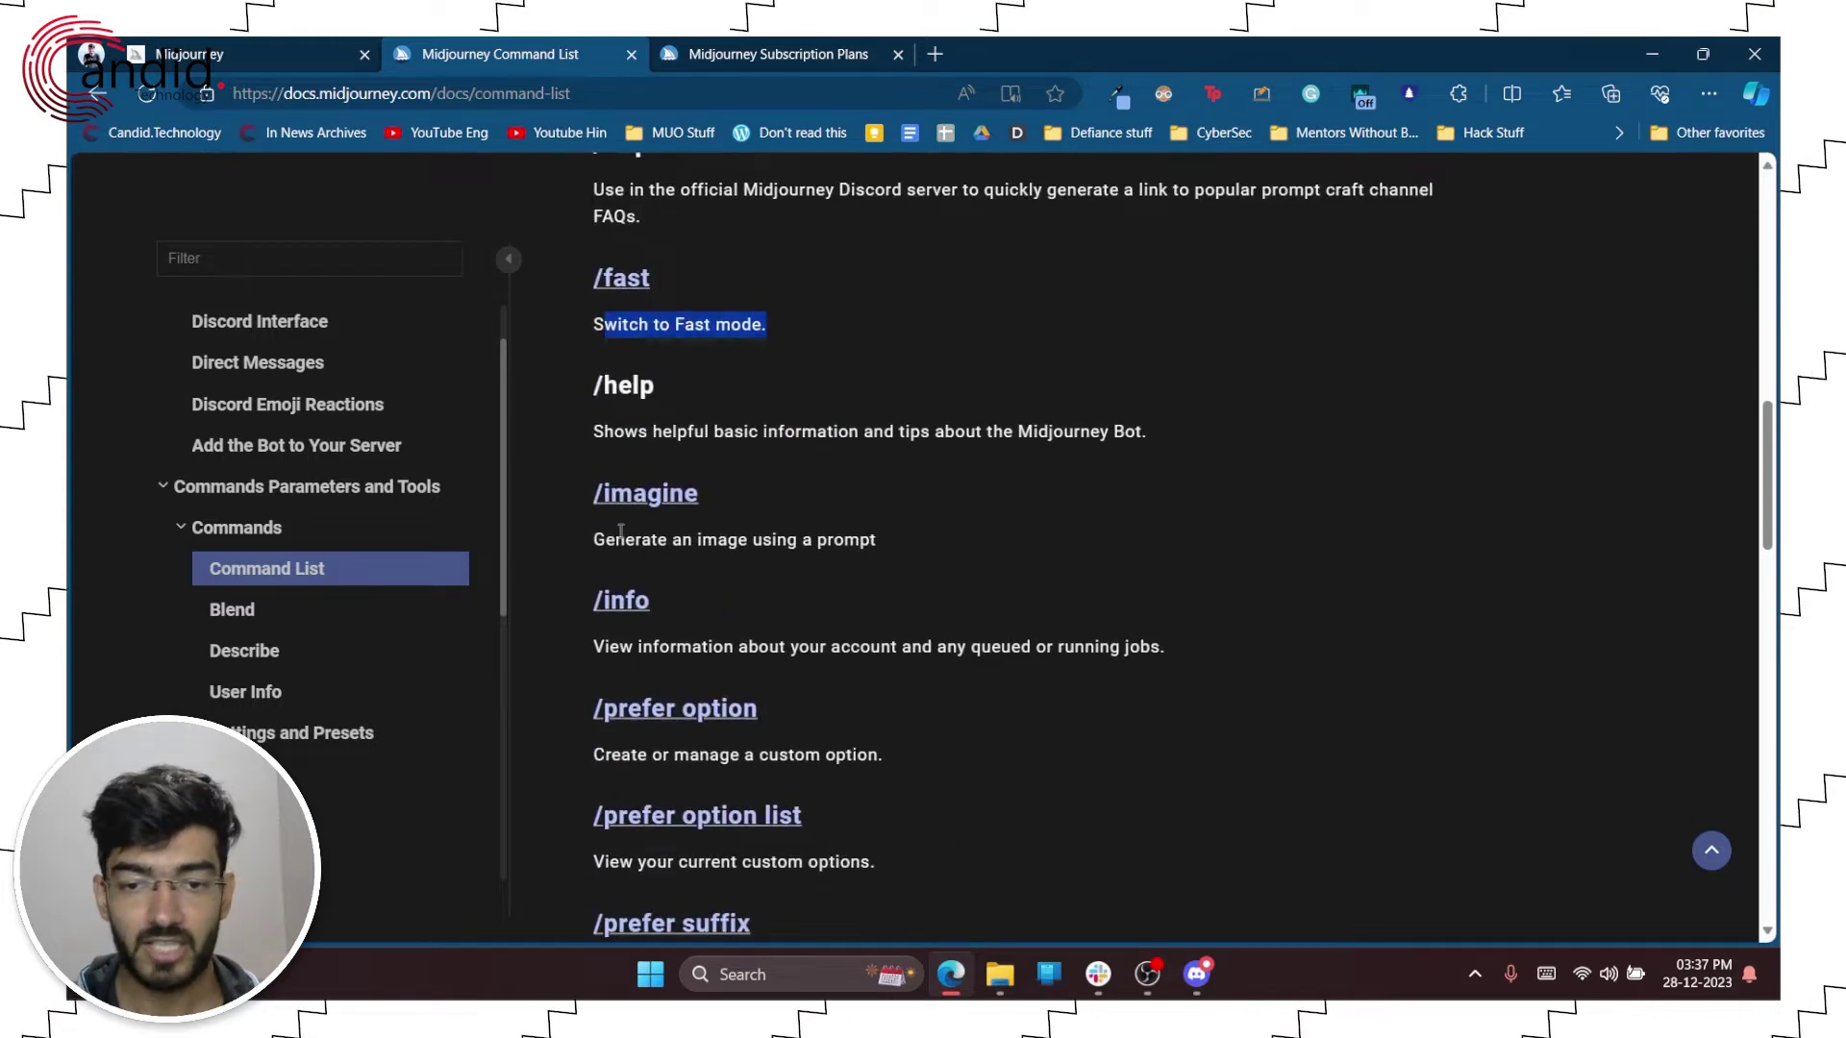
drag(615, 539, 1056, 575)
click(1104, 575)
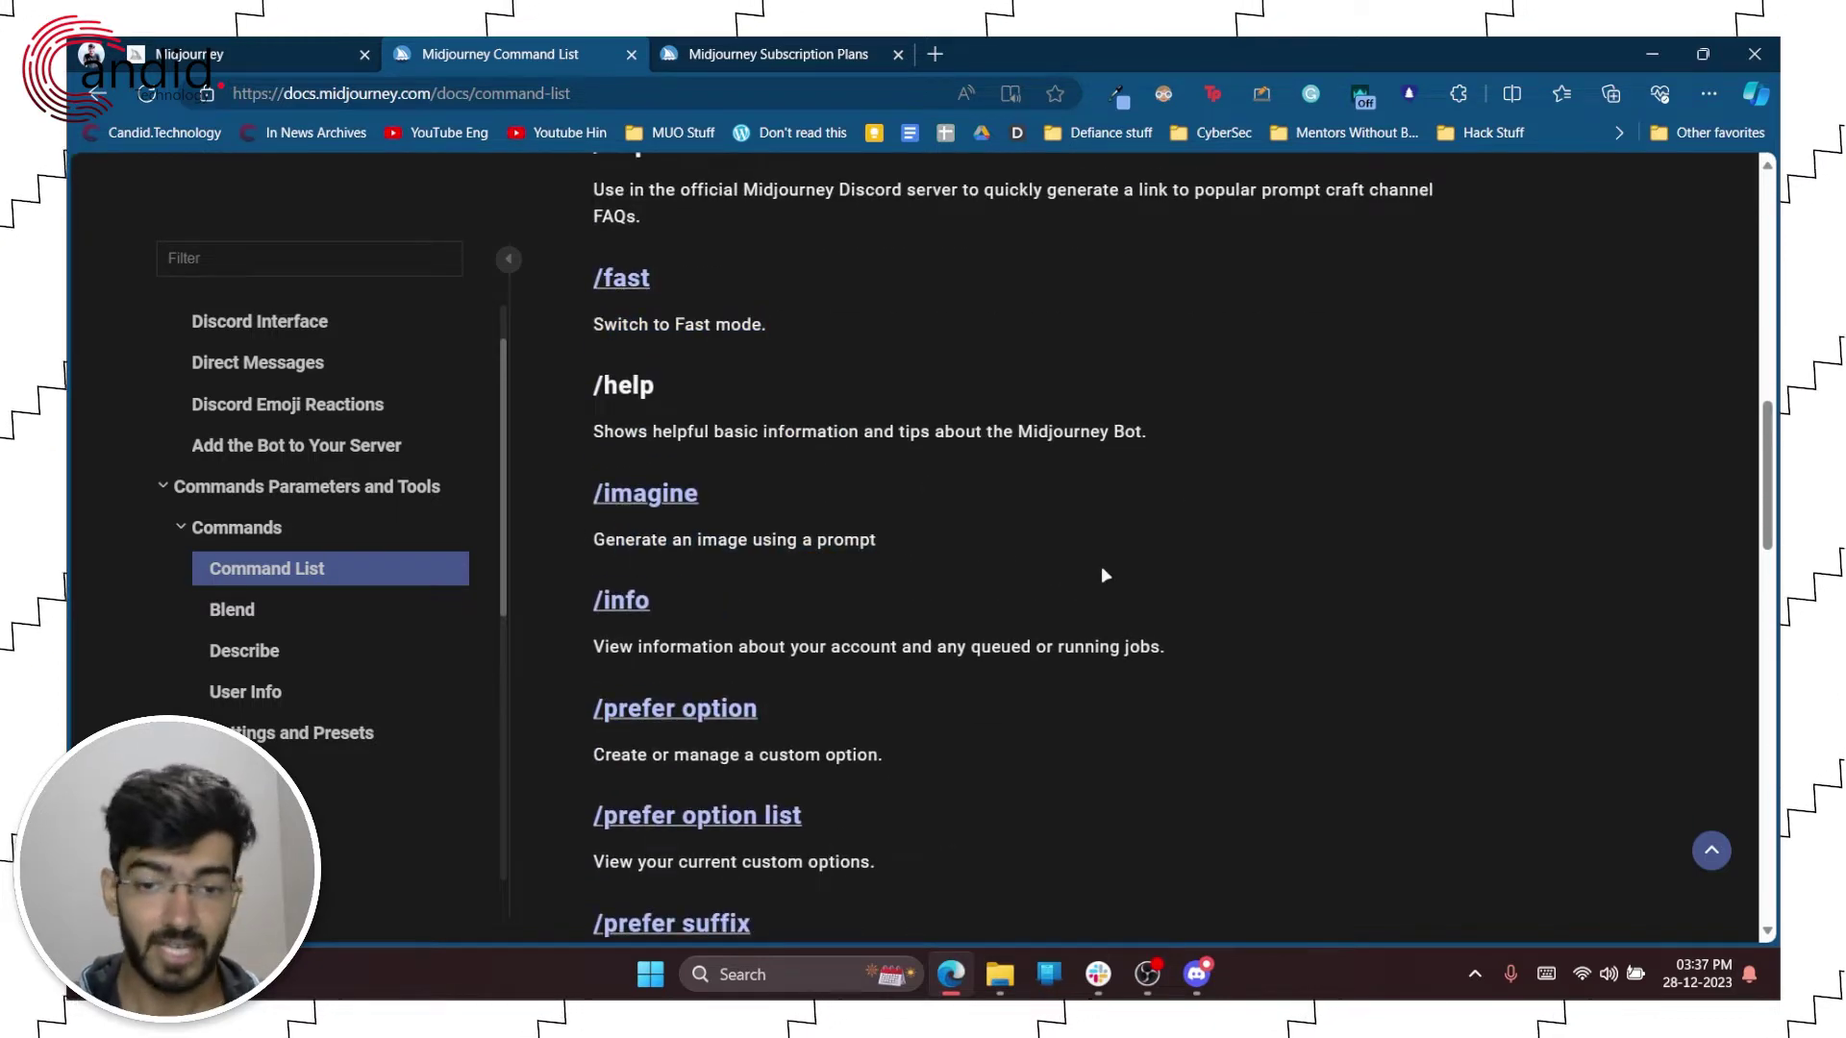
scroll(1104, 575, down, 2)
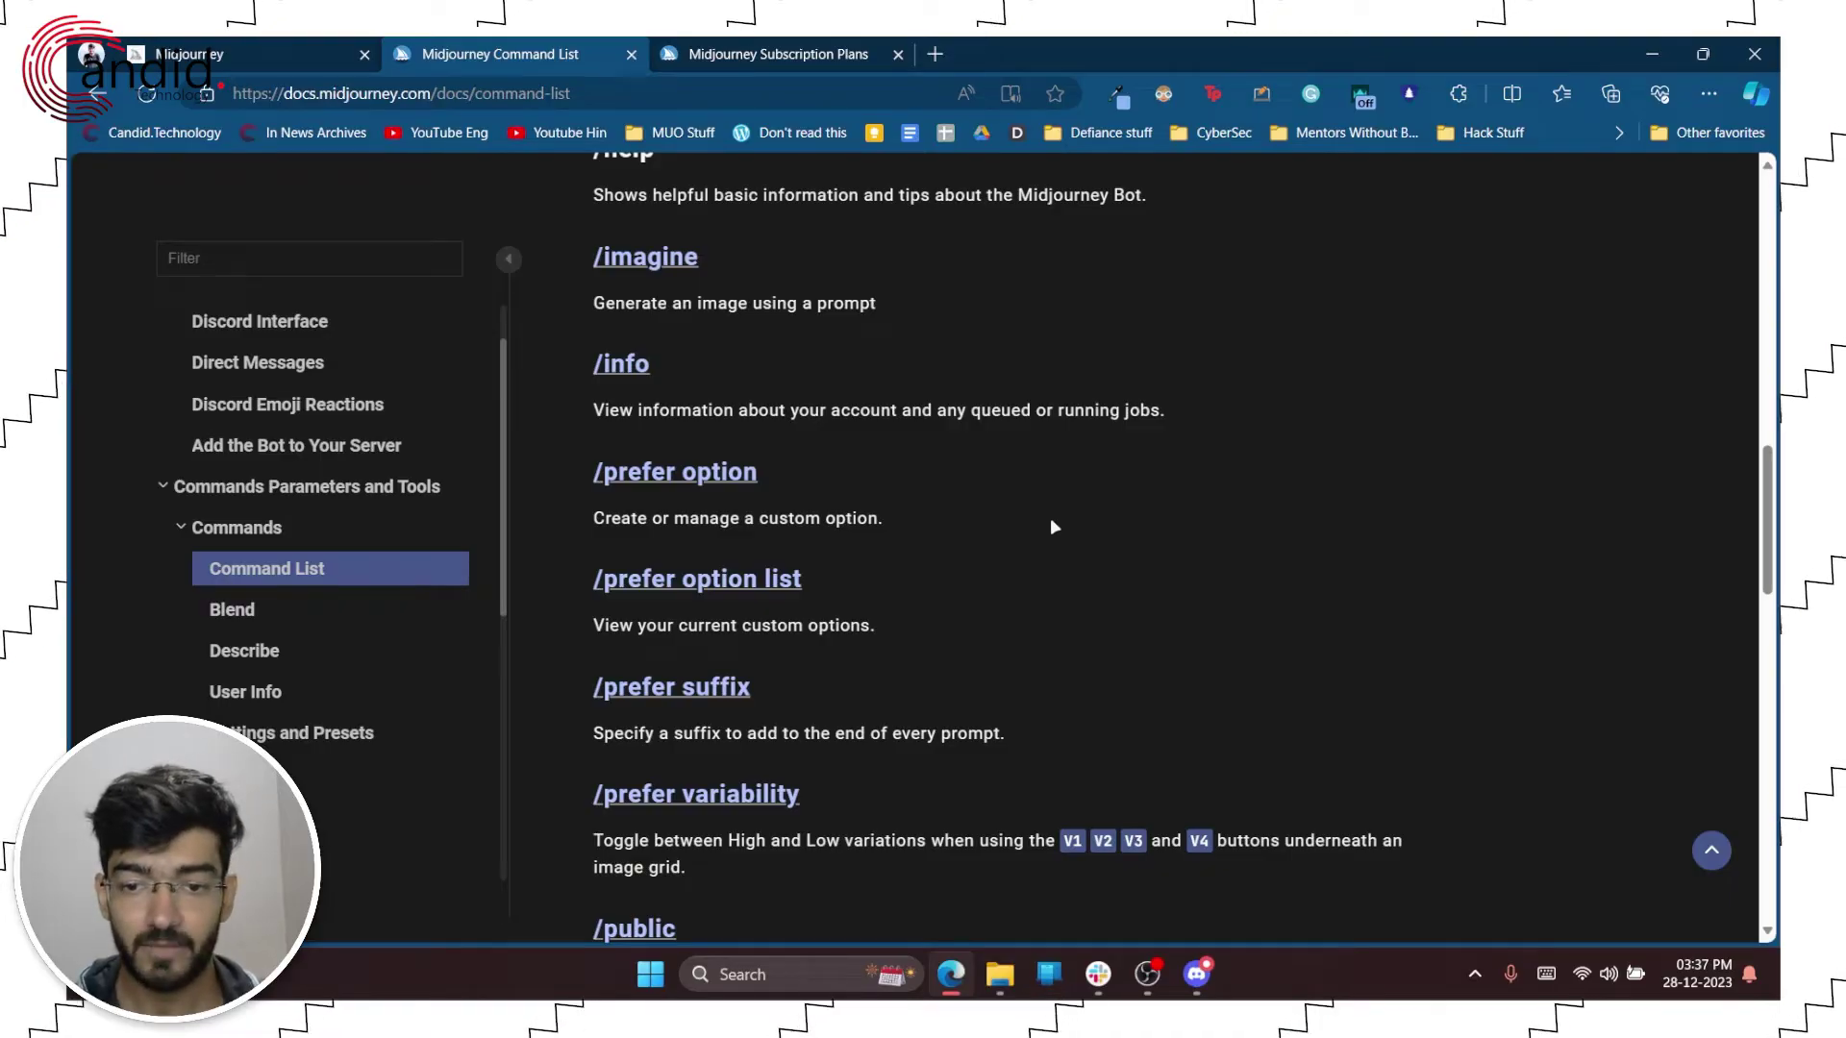
scroll(1053, 526, down, 2)
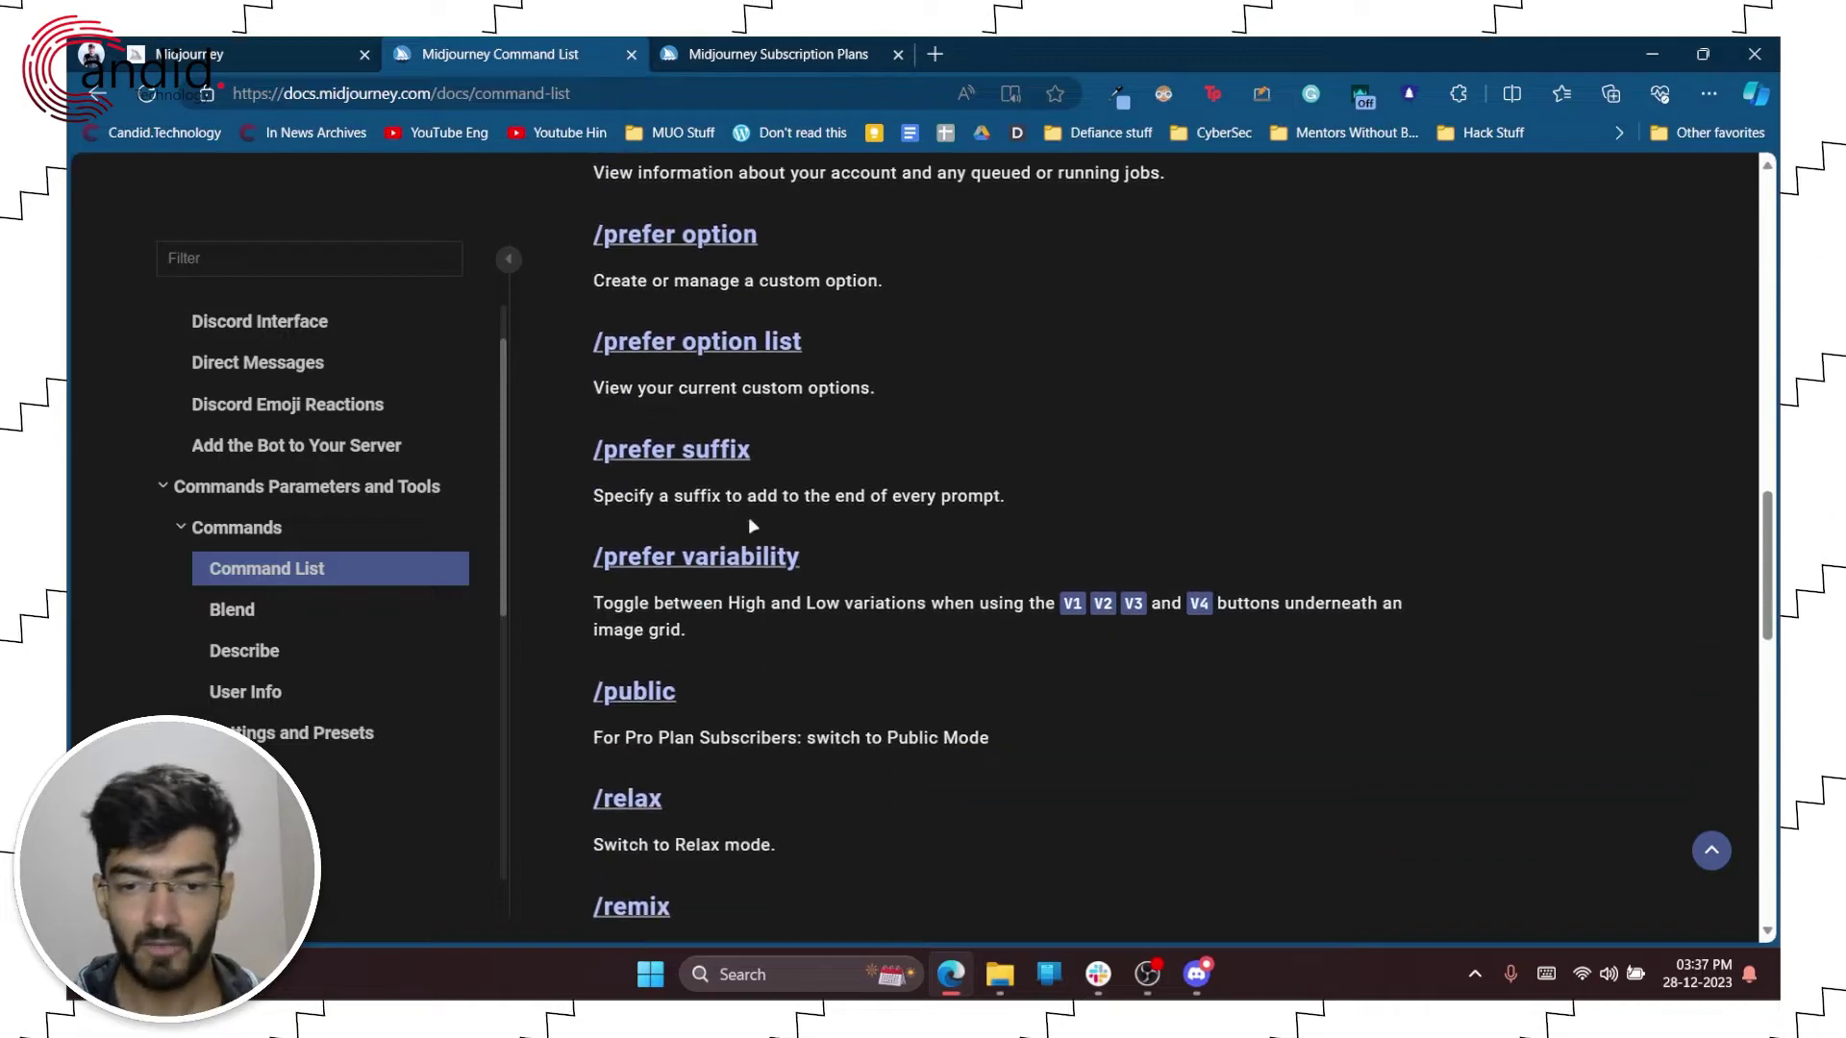
scroll(868, 492, down, 1)
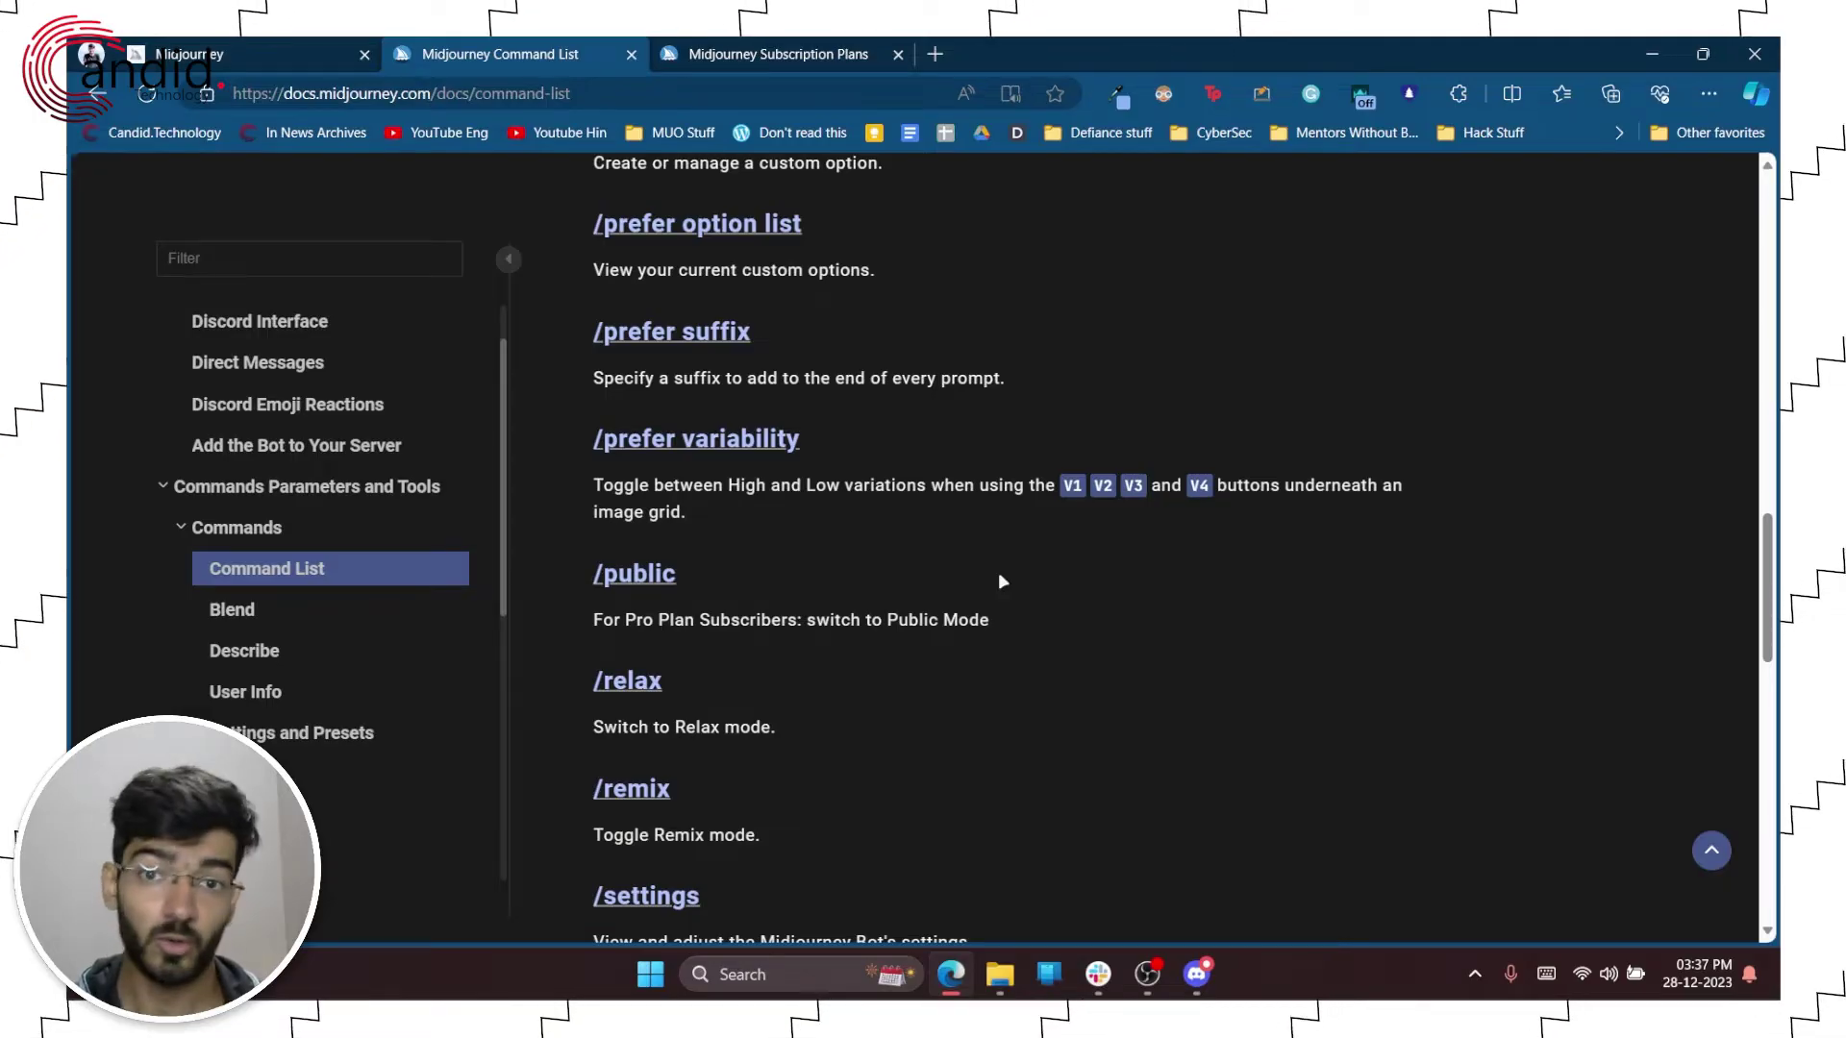
scroll(1000, 582, down, 2)
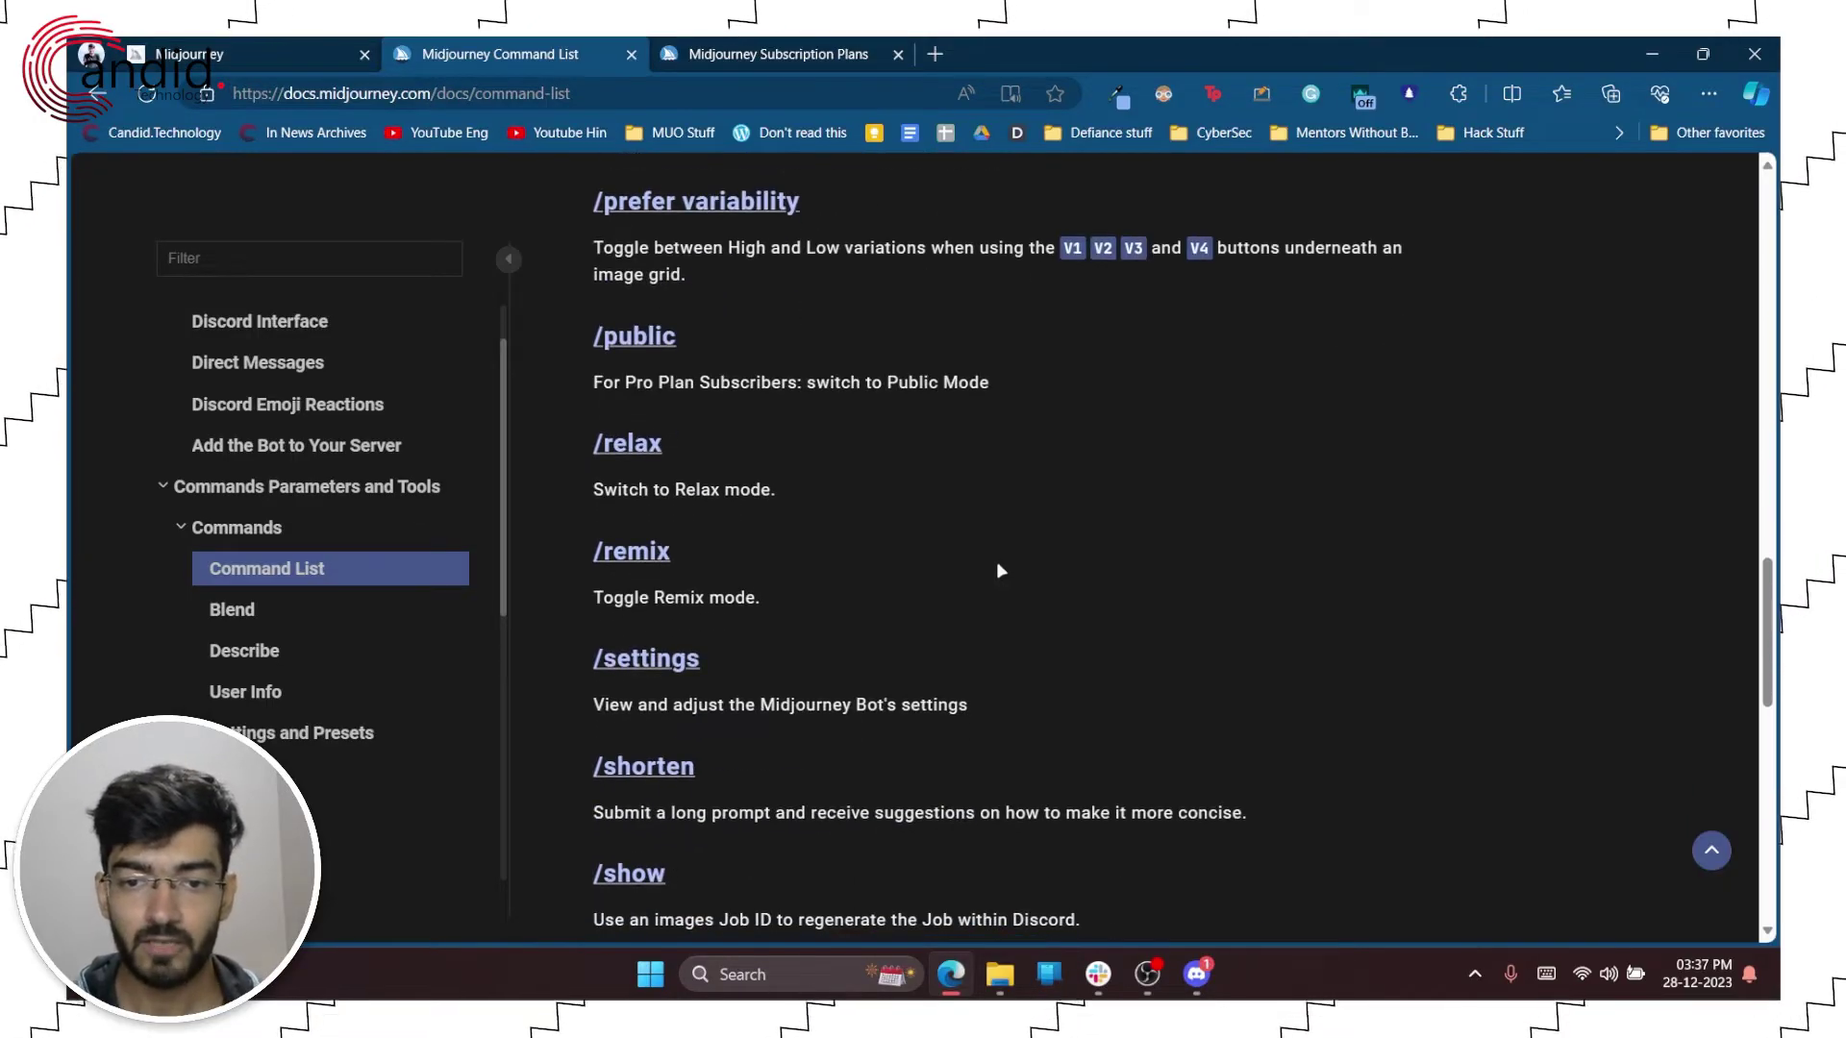
drag(661, 392, 914, 395)
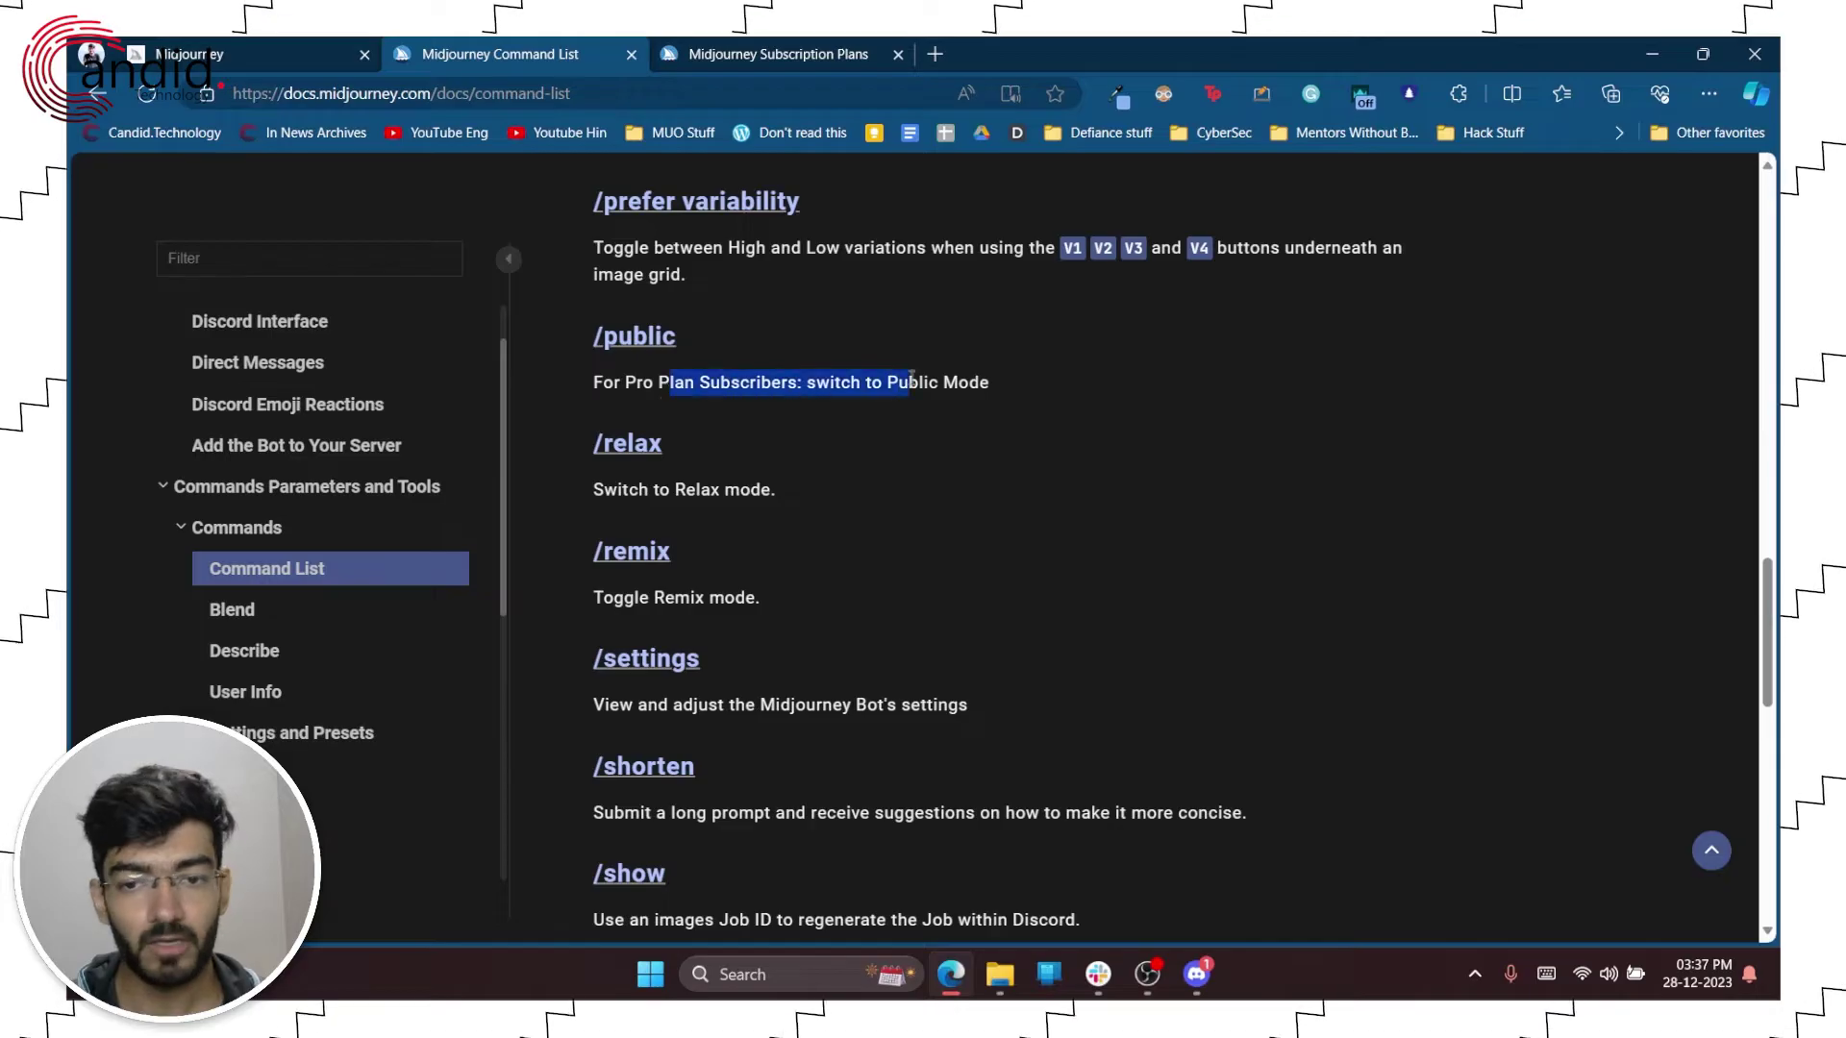
click(892, 405)
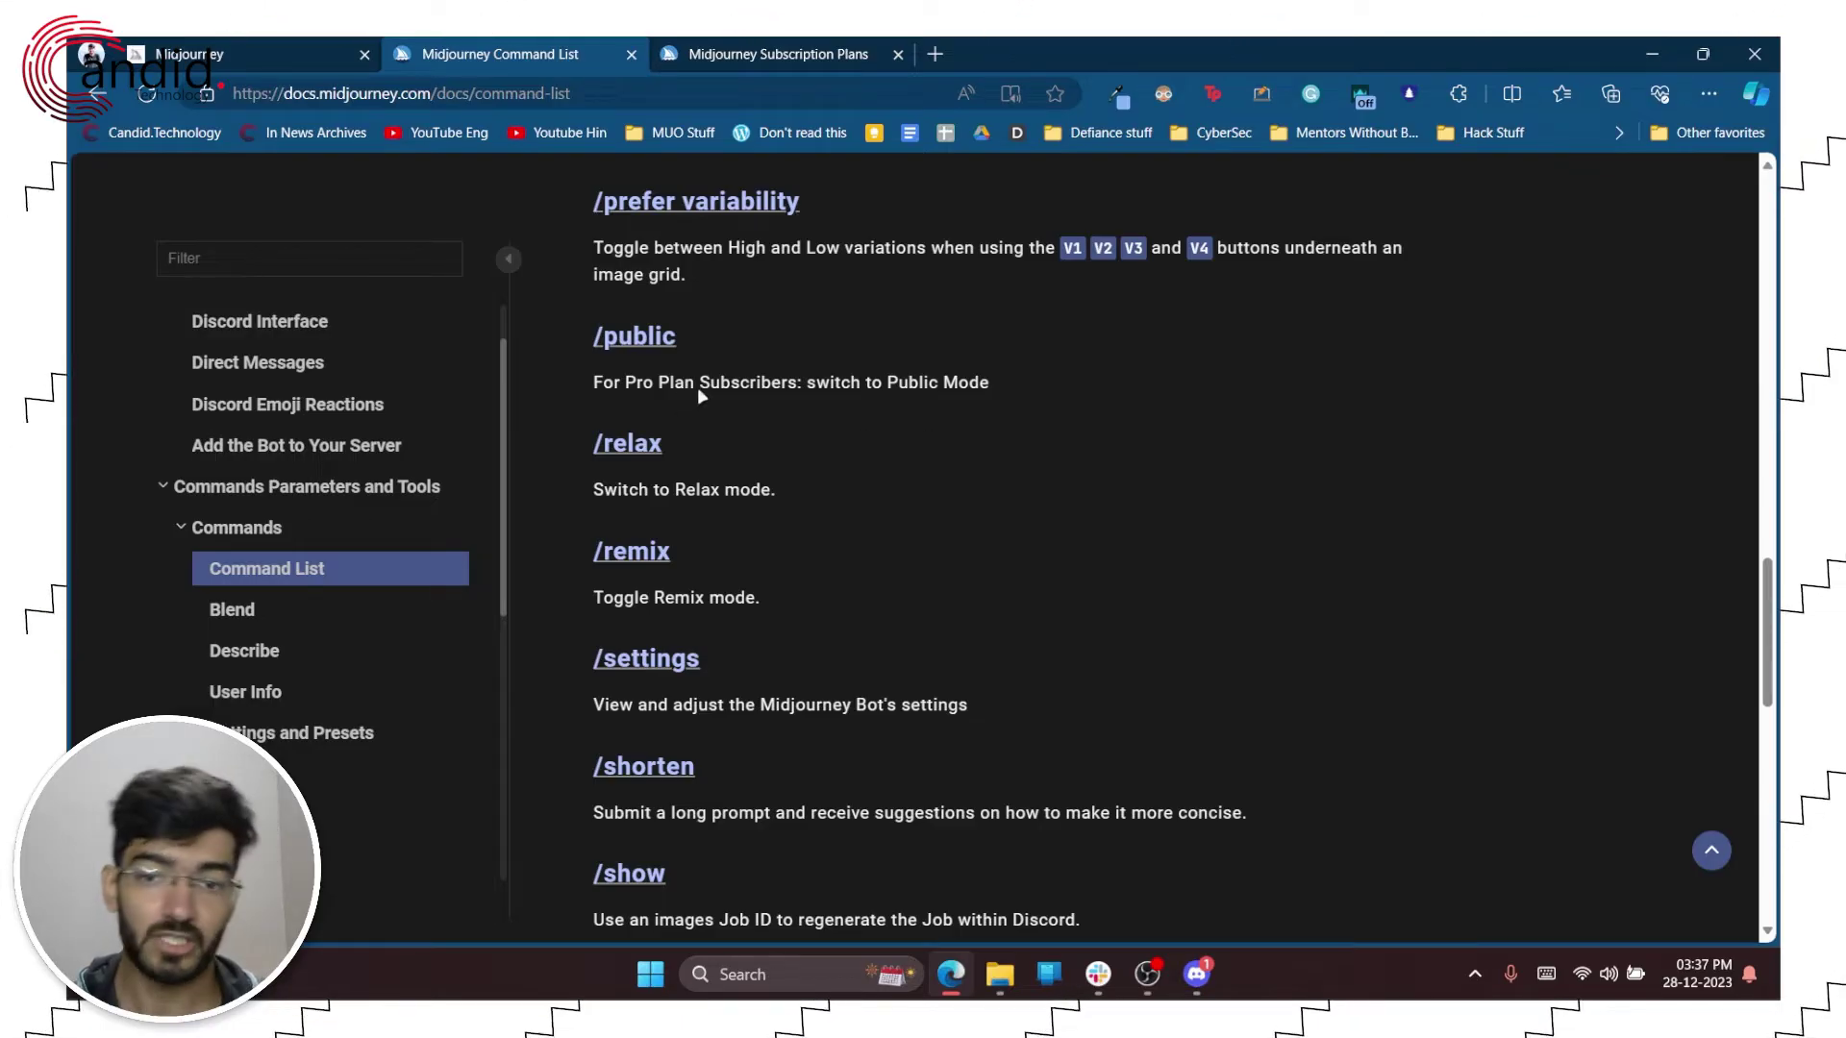
Highlight and then deselect the /shorten and /show command descriptions.
scroll(930, 402, down, 1)
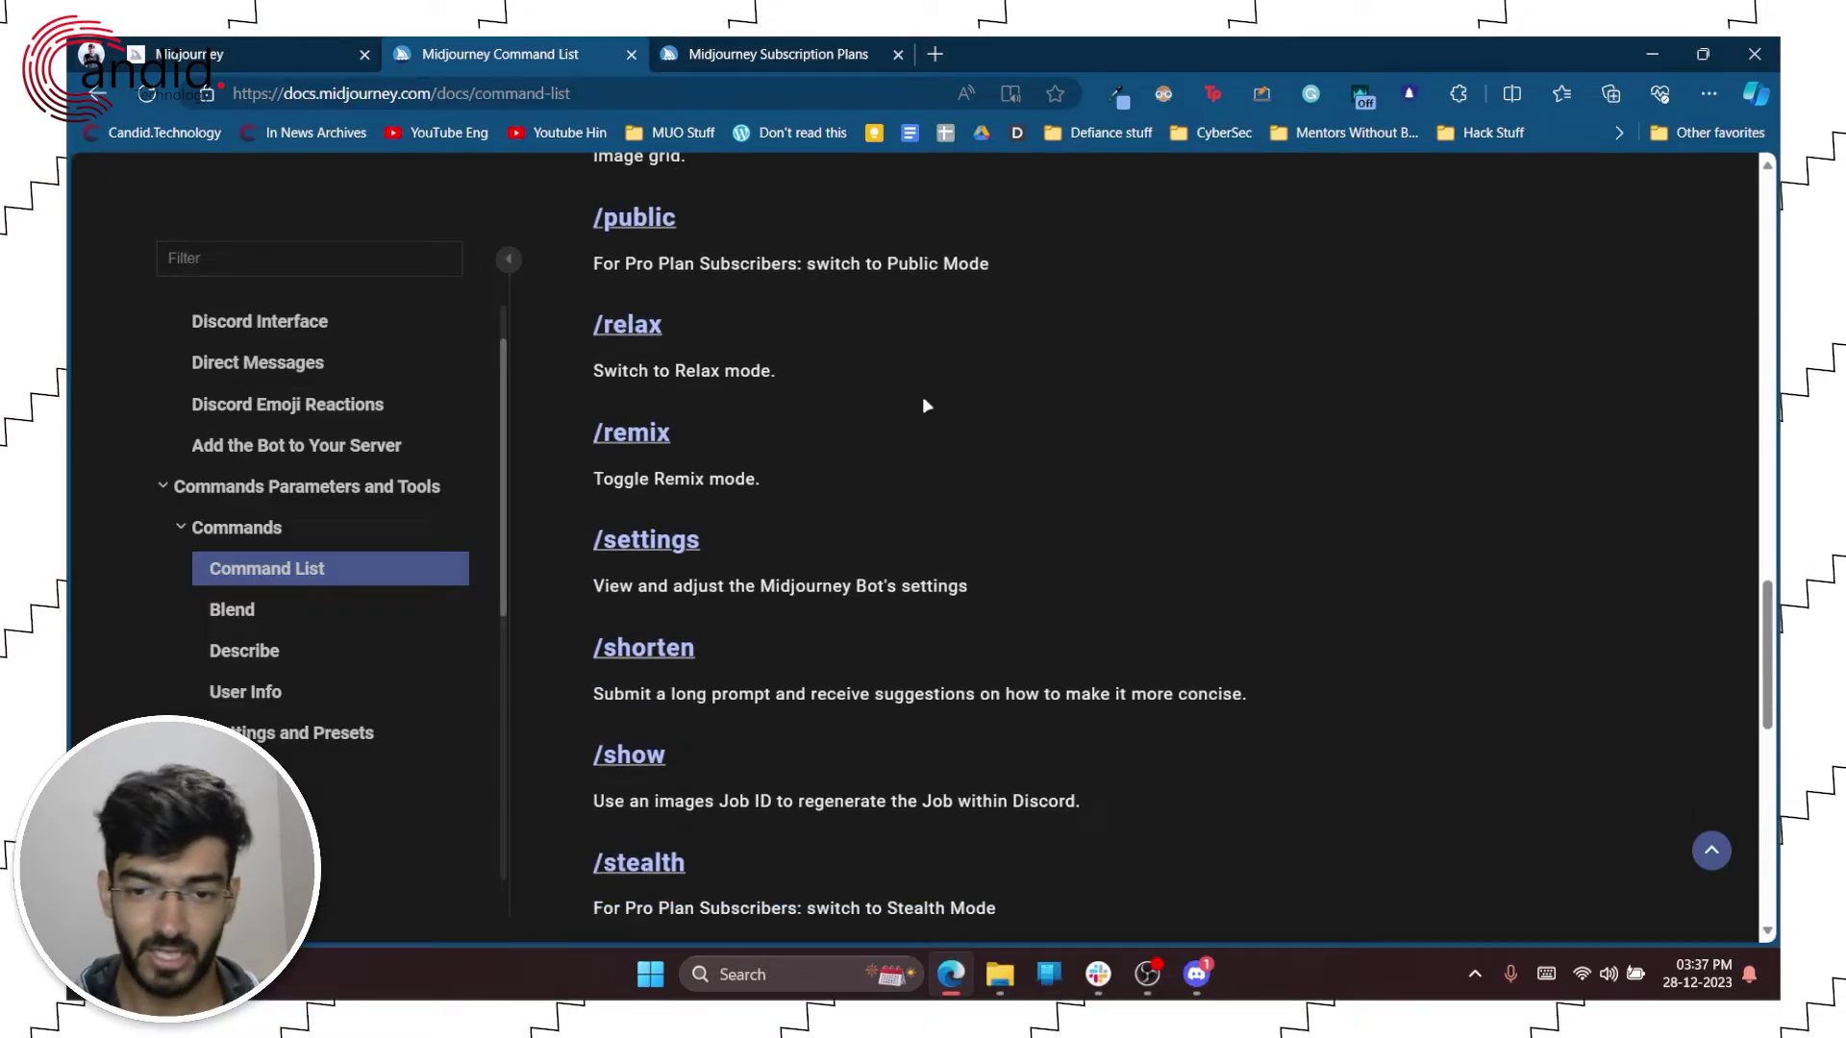
scroll(919, 463, down, 1)
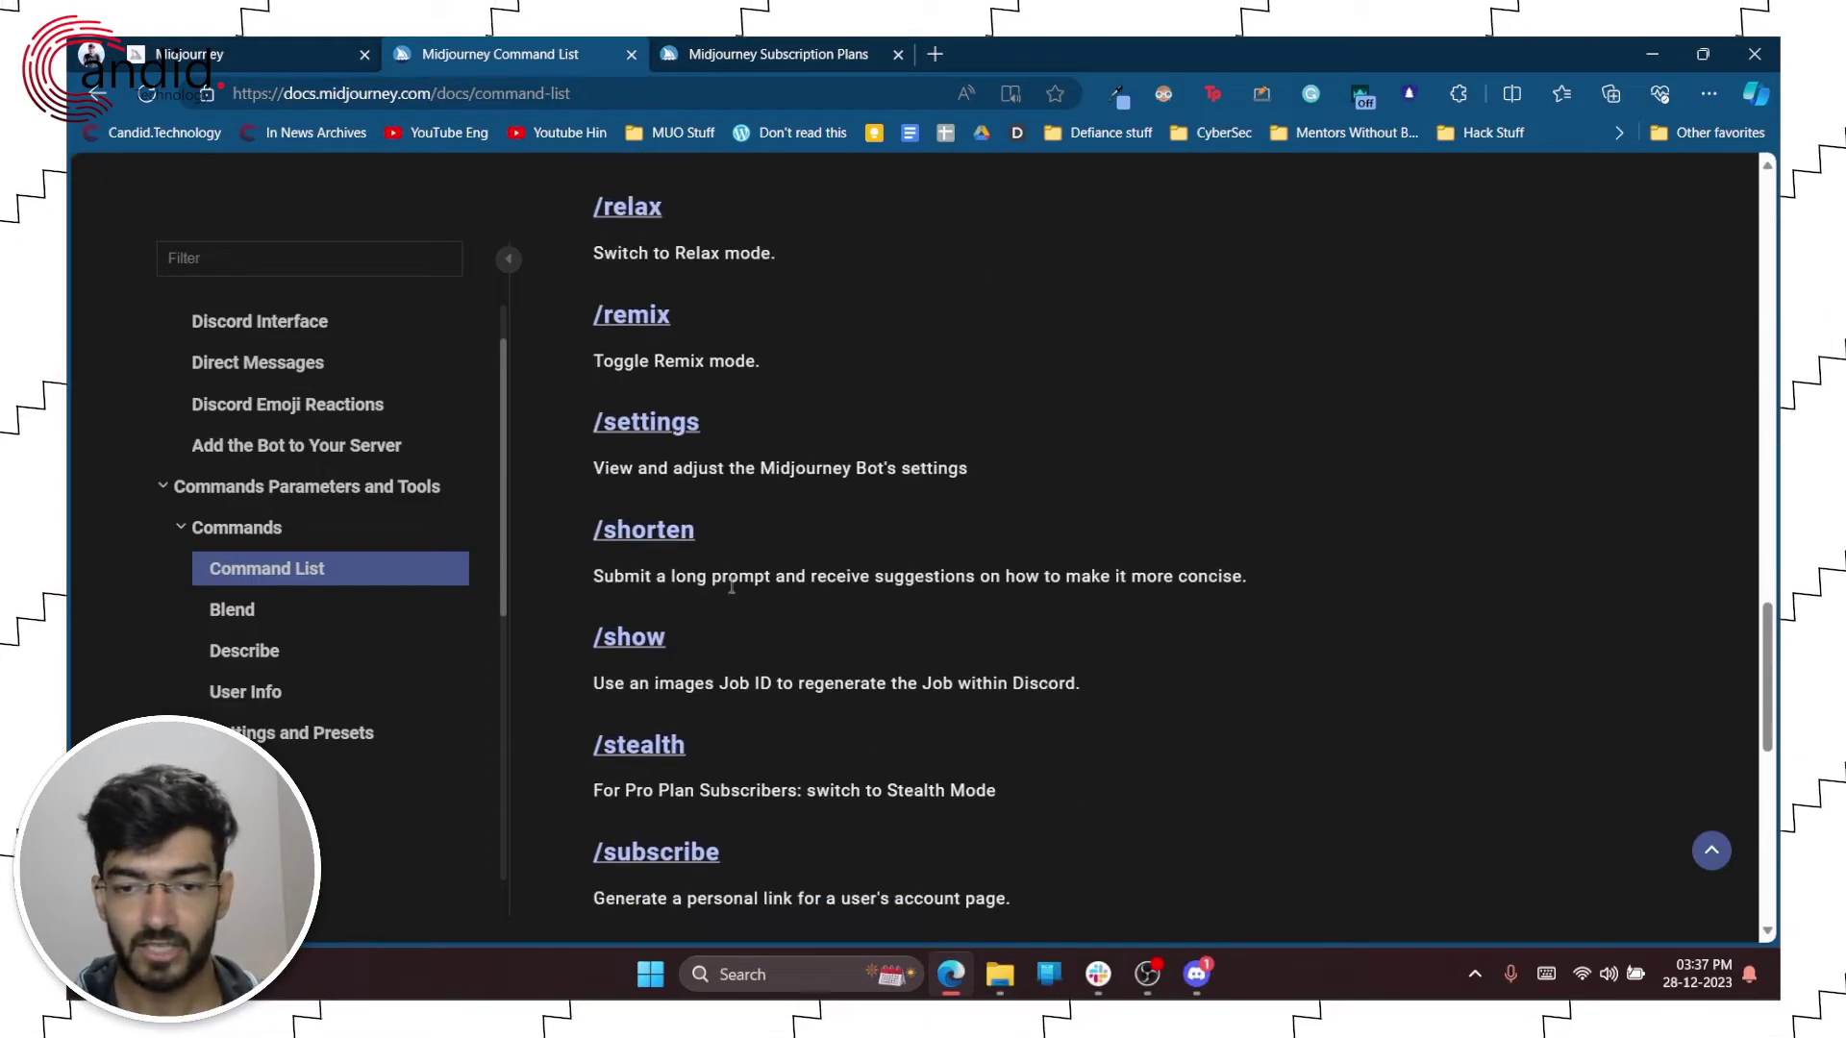
drag(653, 576, 1004, 581)
click(986, 597)
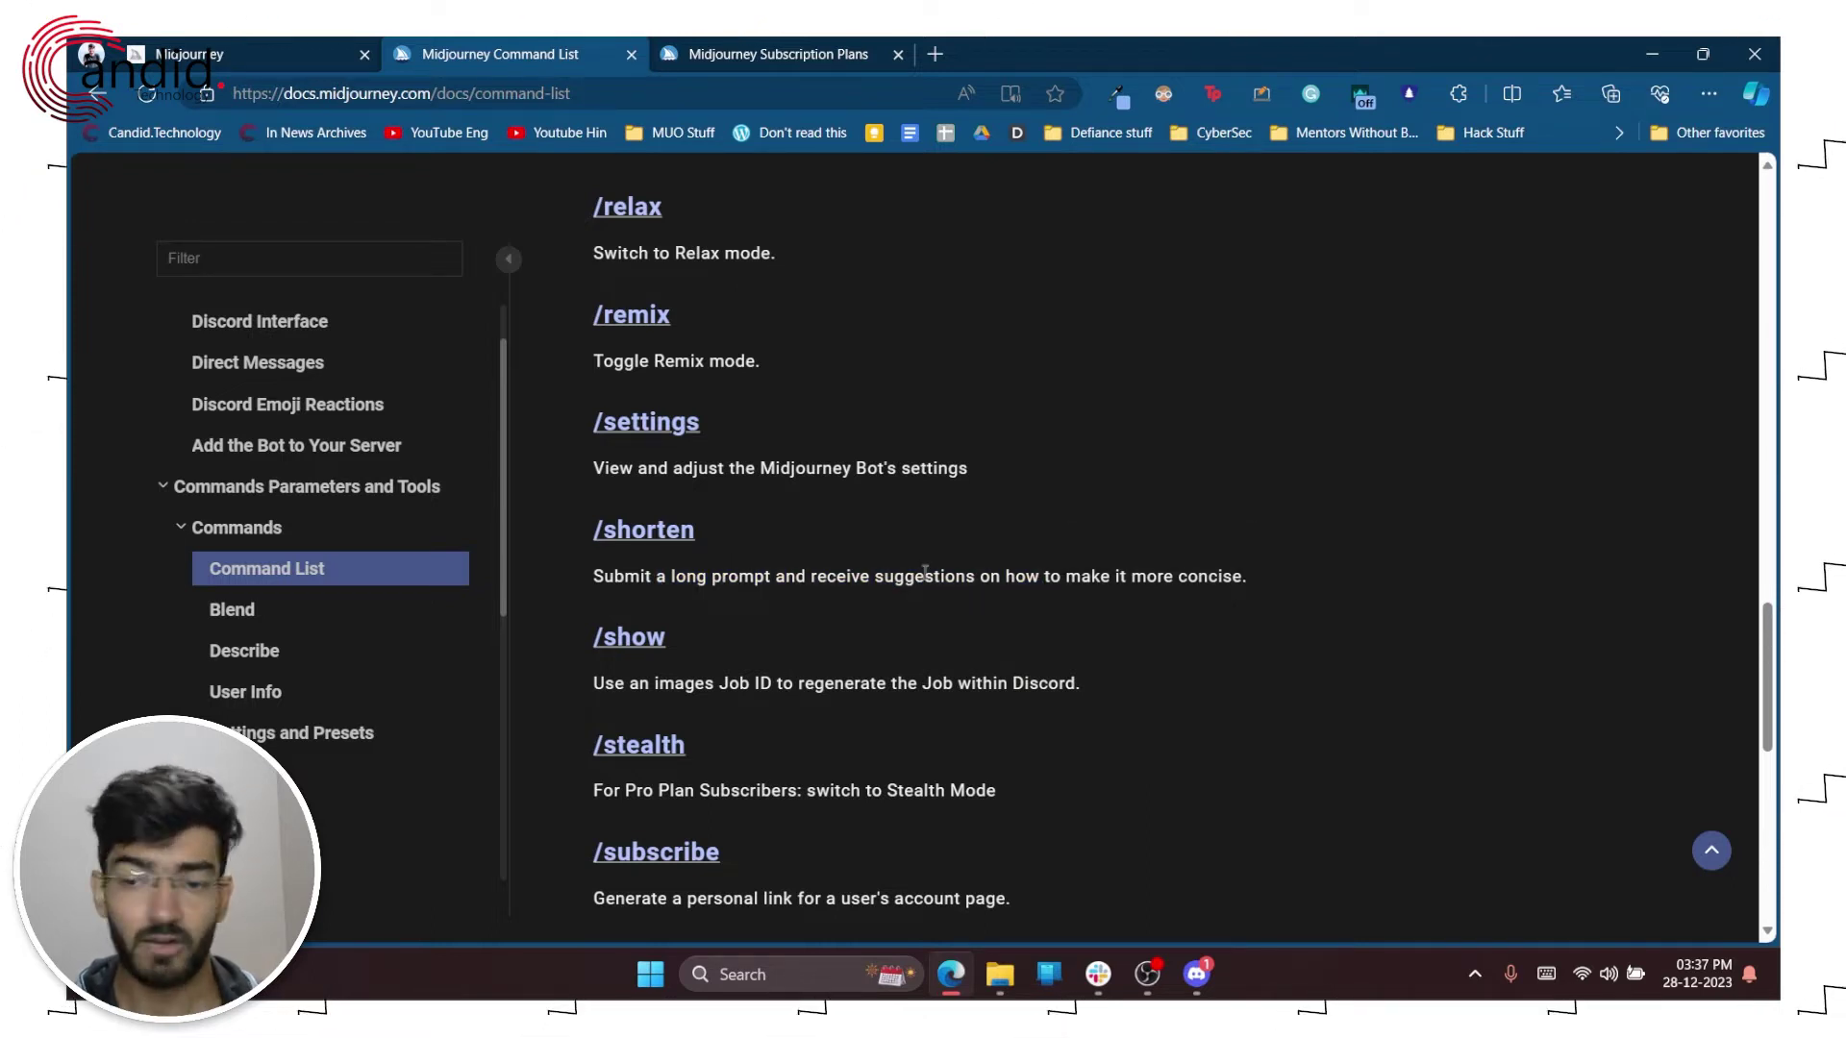
scroll(821, 534, down, 1)
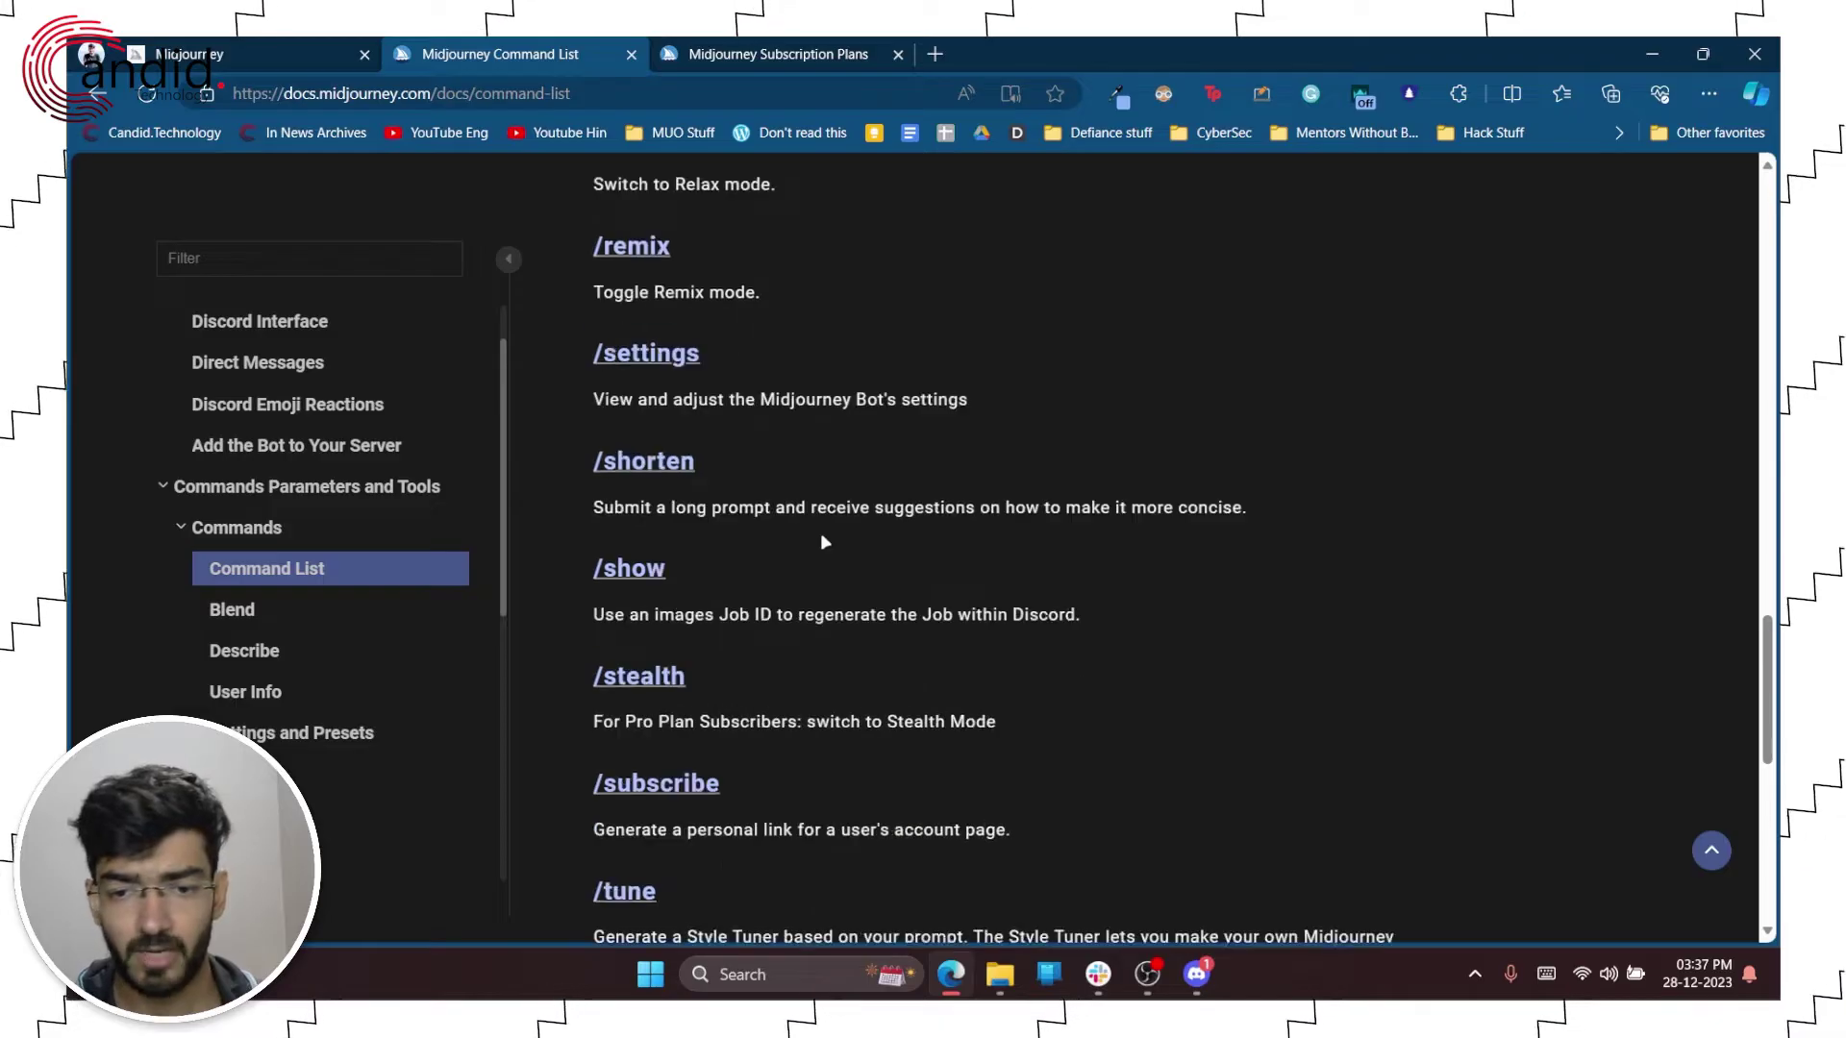
drag(598, 563, 1067, 567)
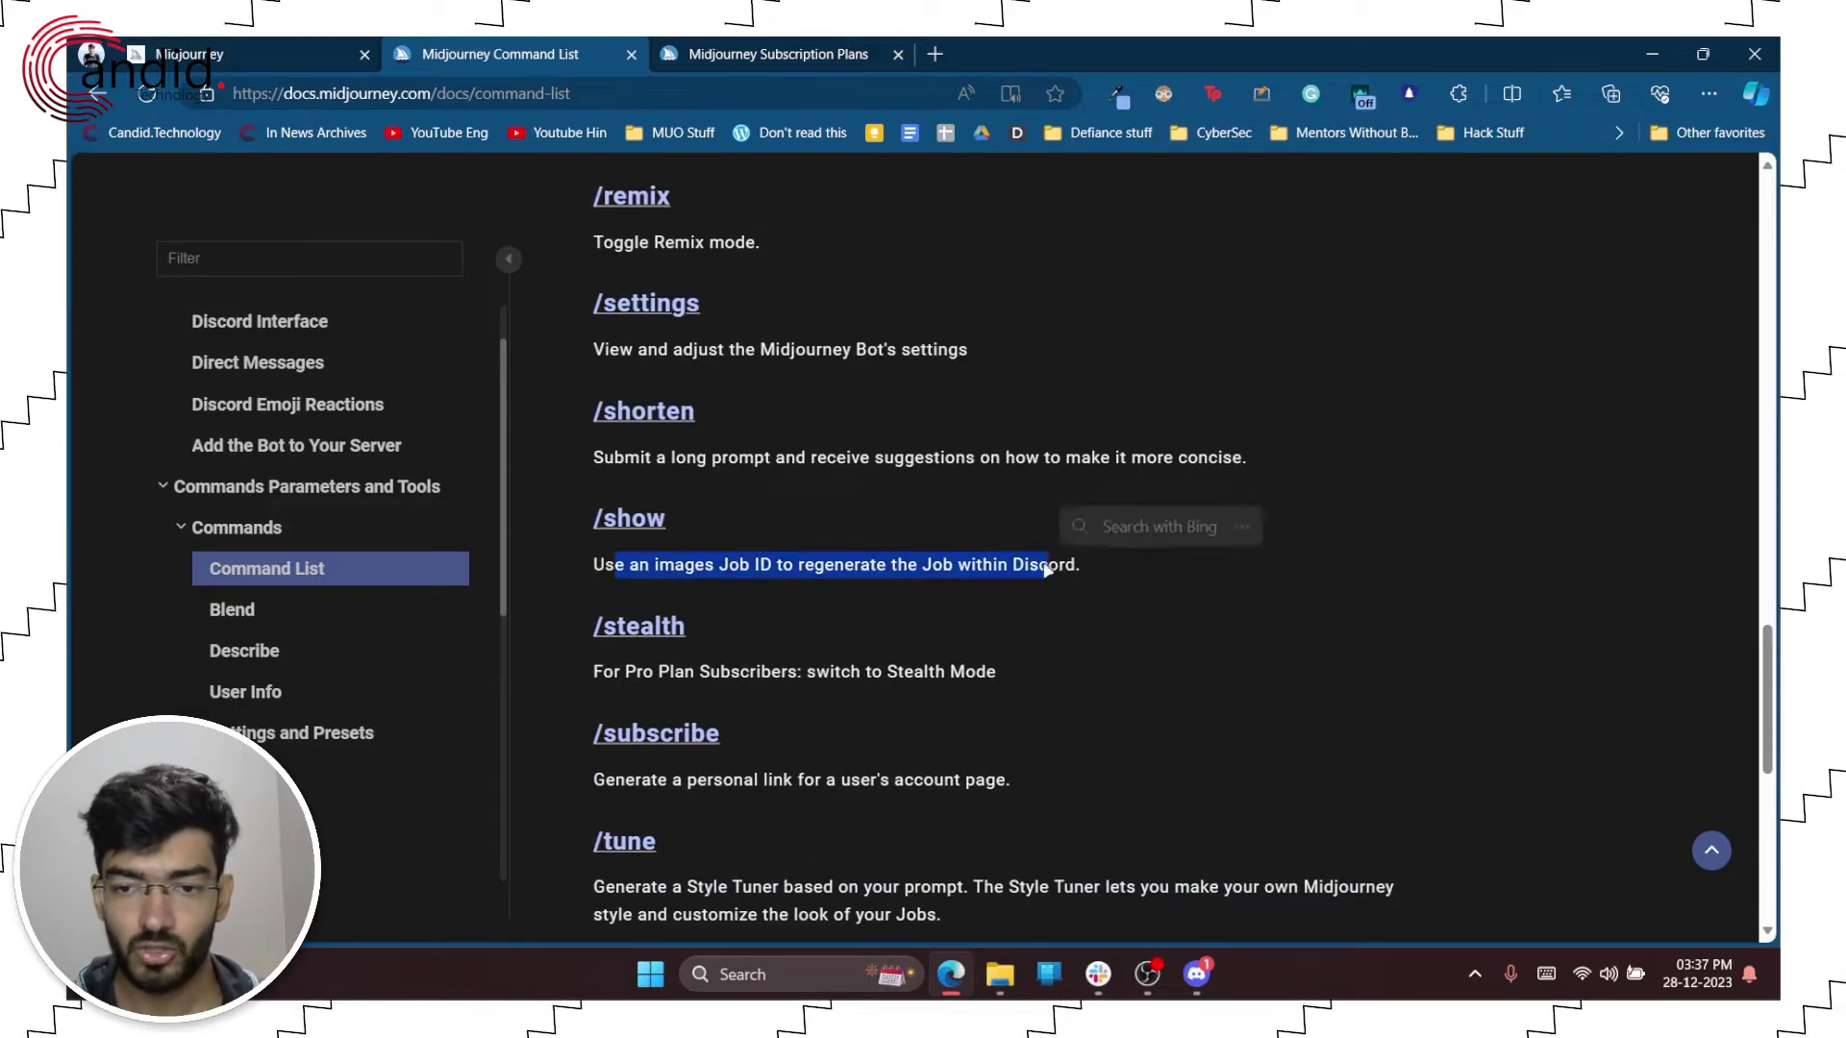
click(1001, 606)
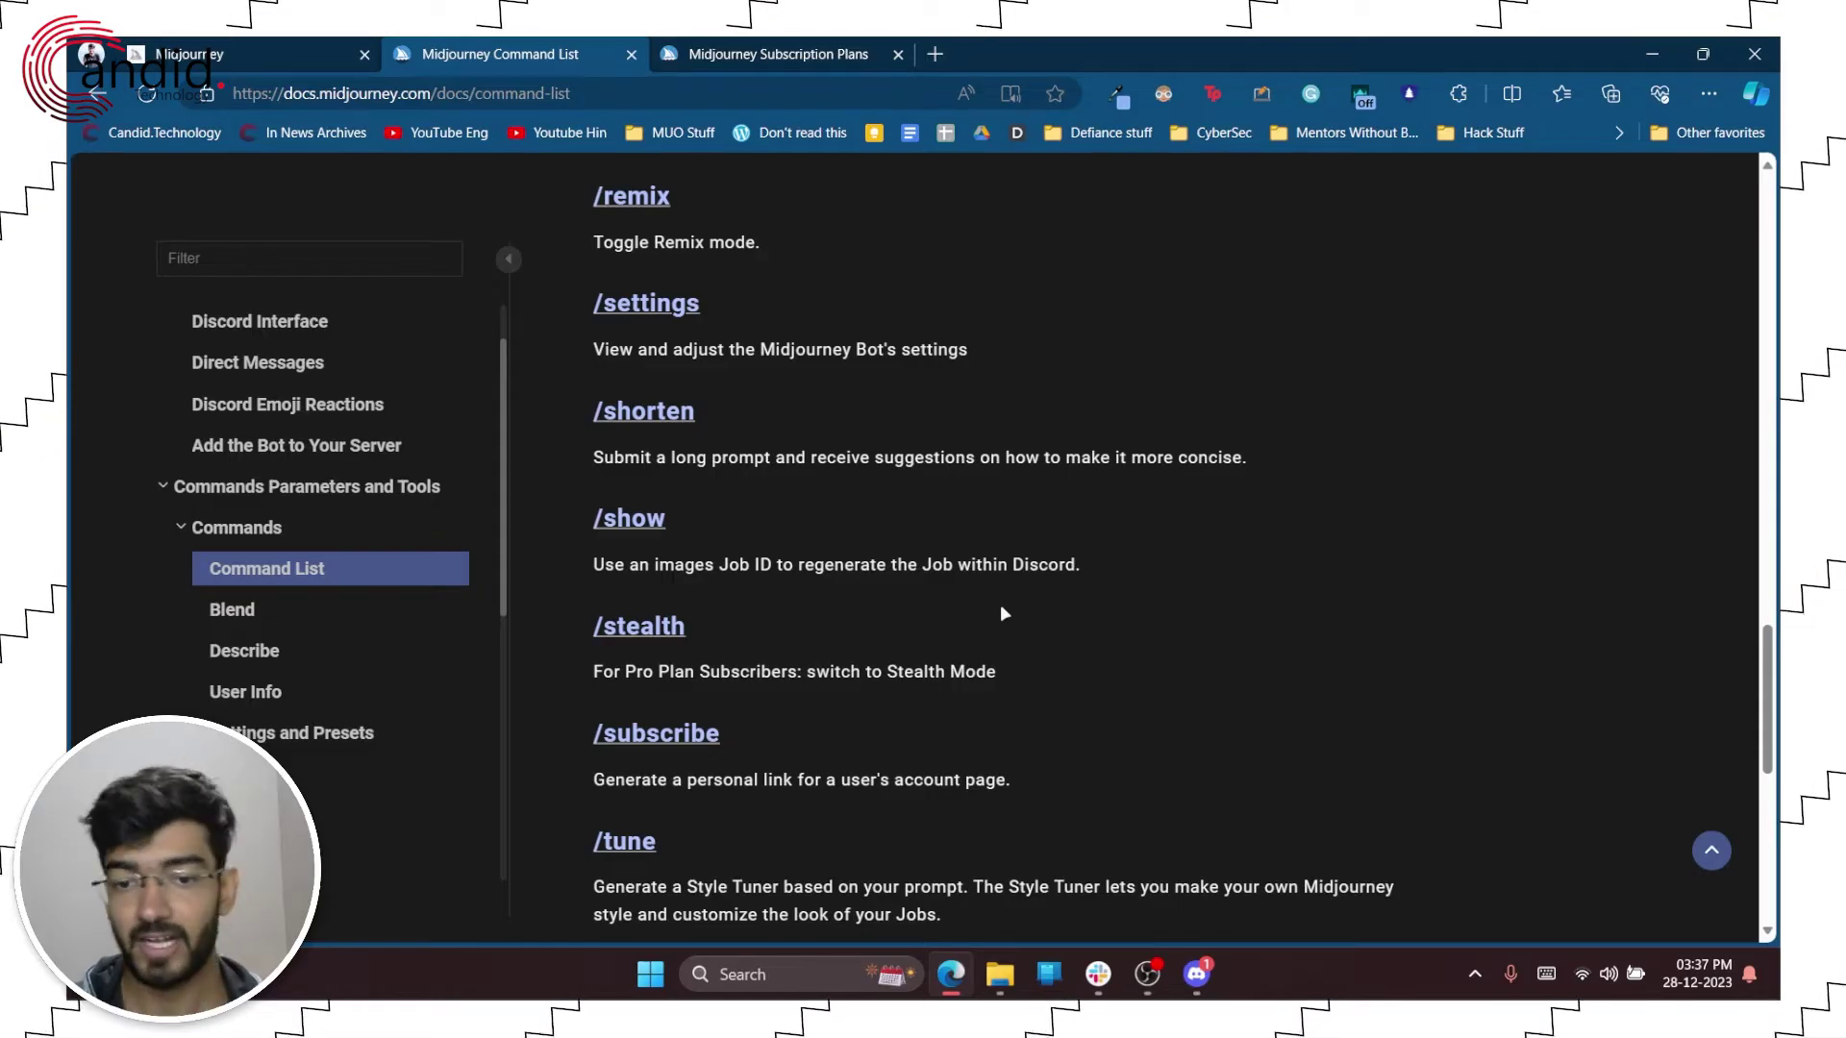
Scroll past /turbo to the Deprecated section, briefly highlighting the Turbo mode description.
scroll(1004, 613, down, 1)
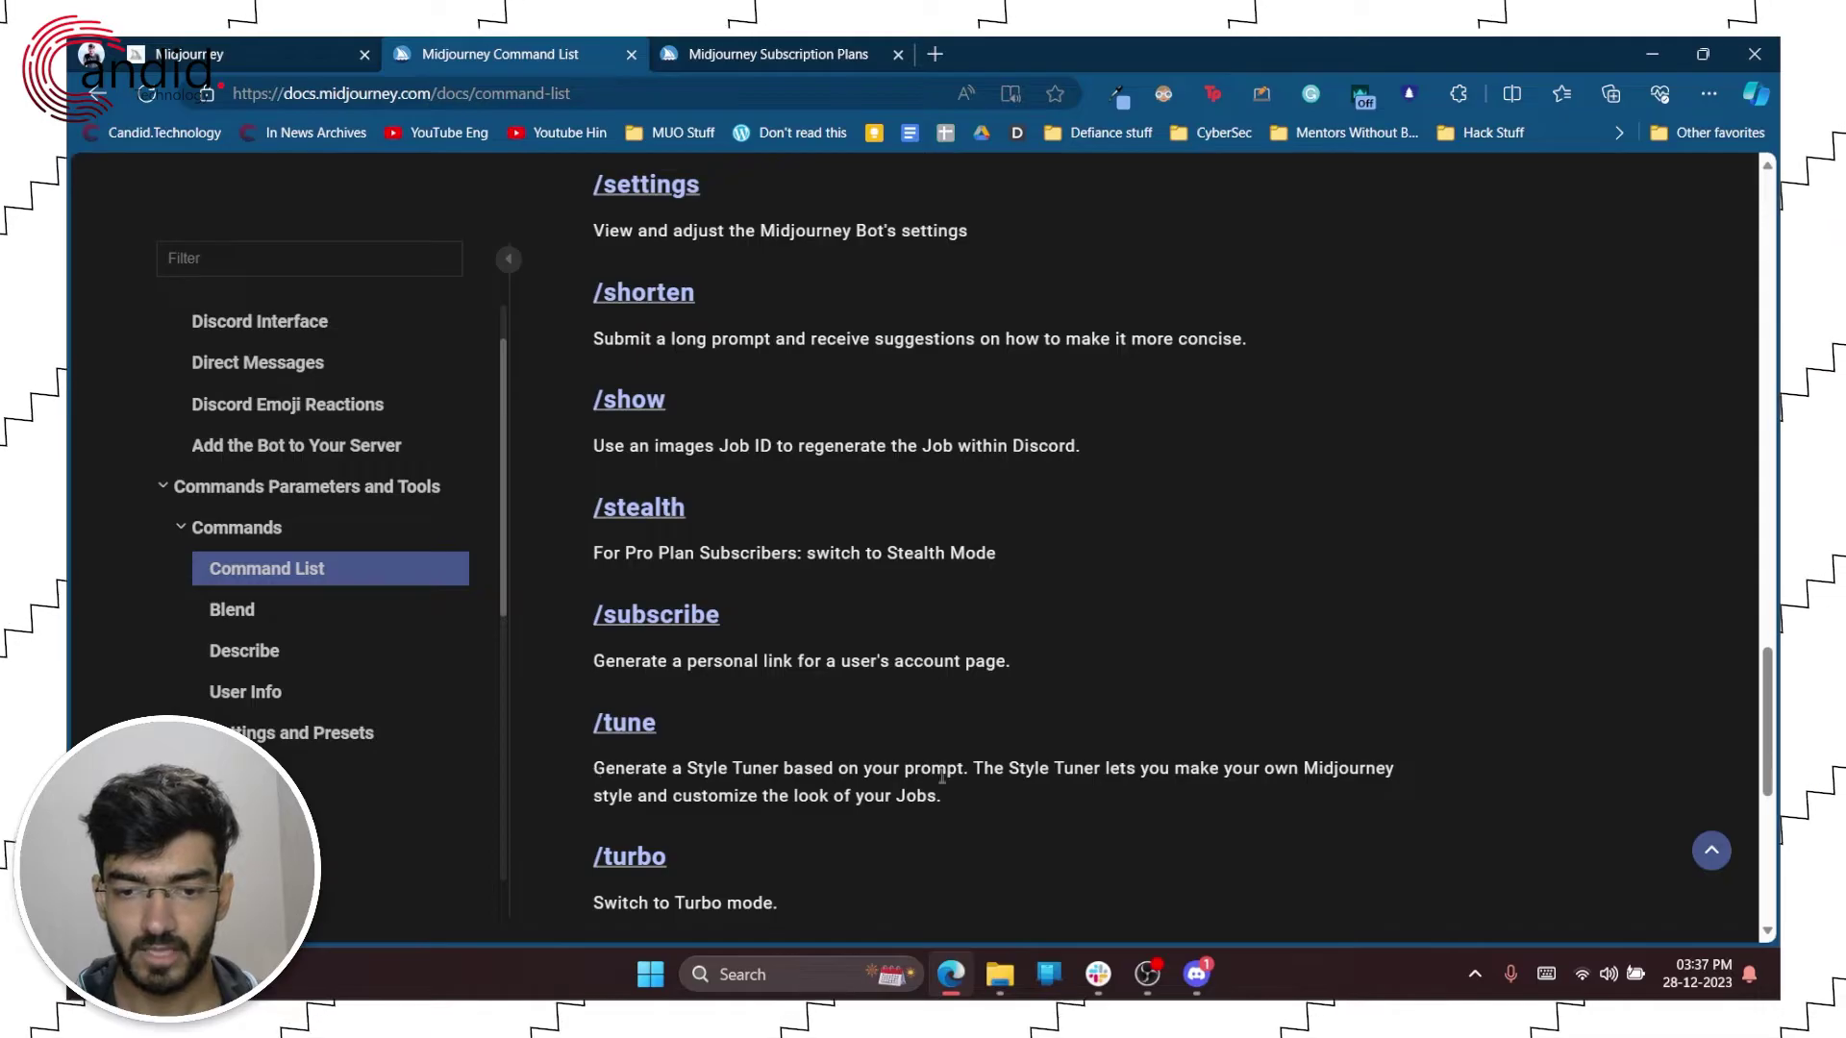
scroll(1033, 755, down, 1)
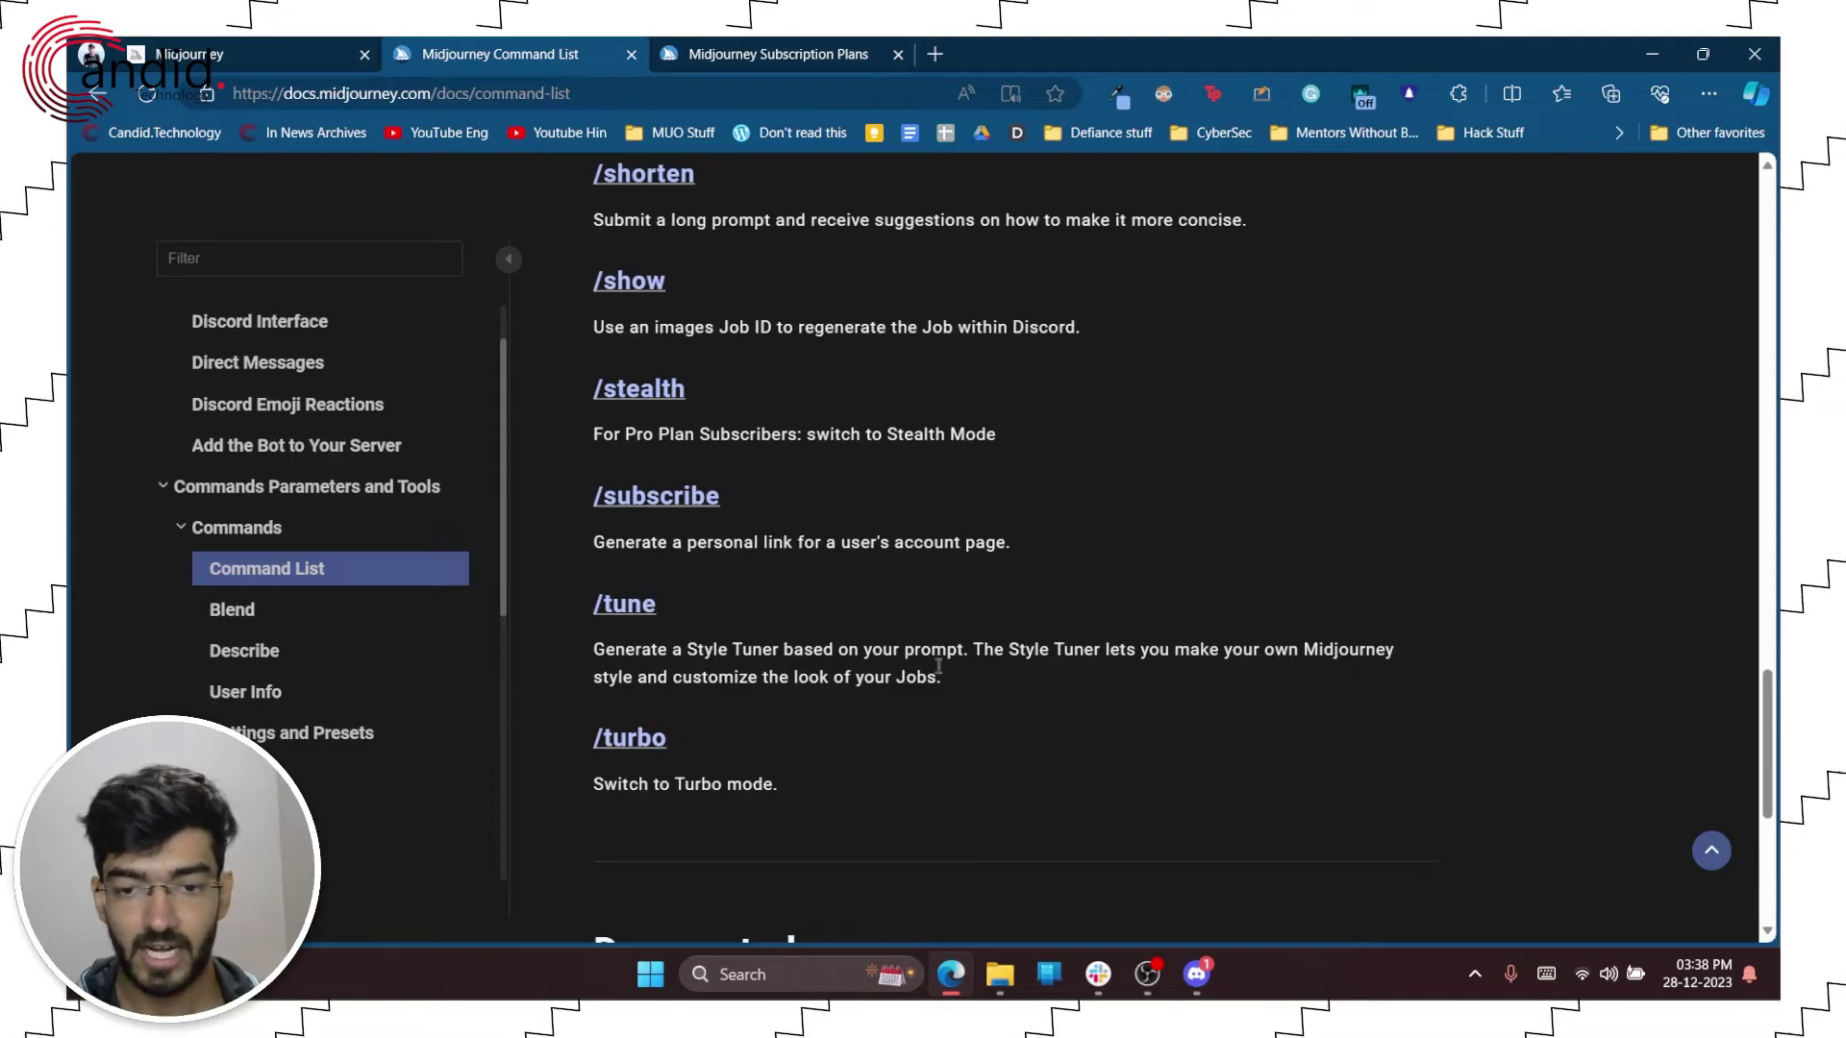
scroll(703, 761, down, 2)
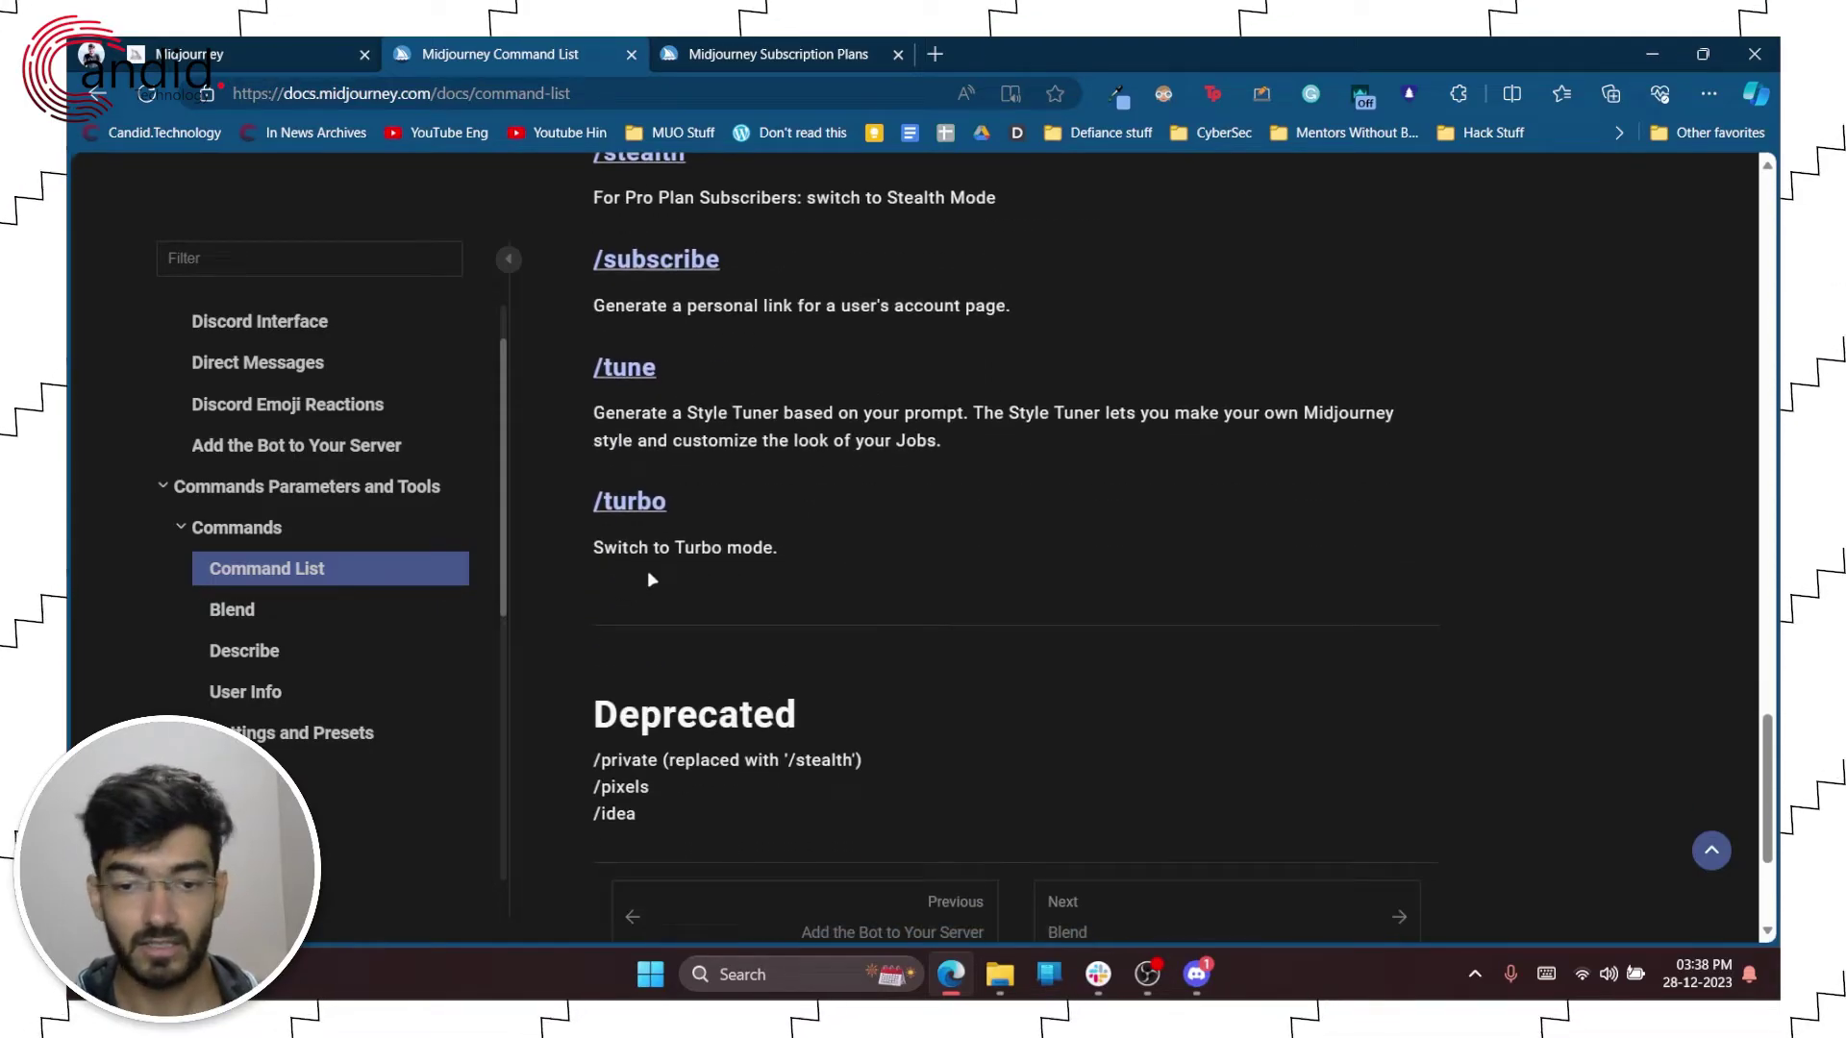
drag(597, 548, 821, 574)
click(921, 613)
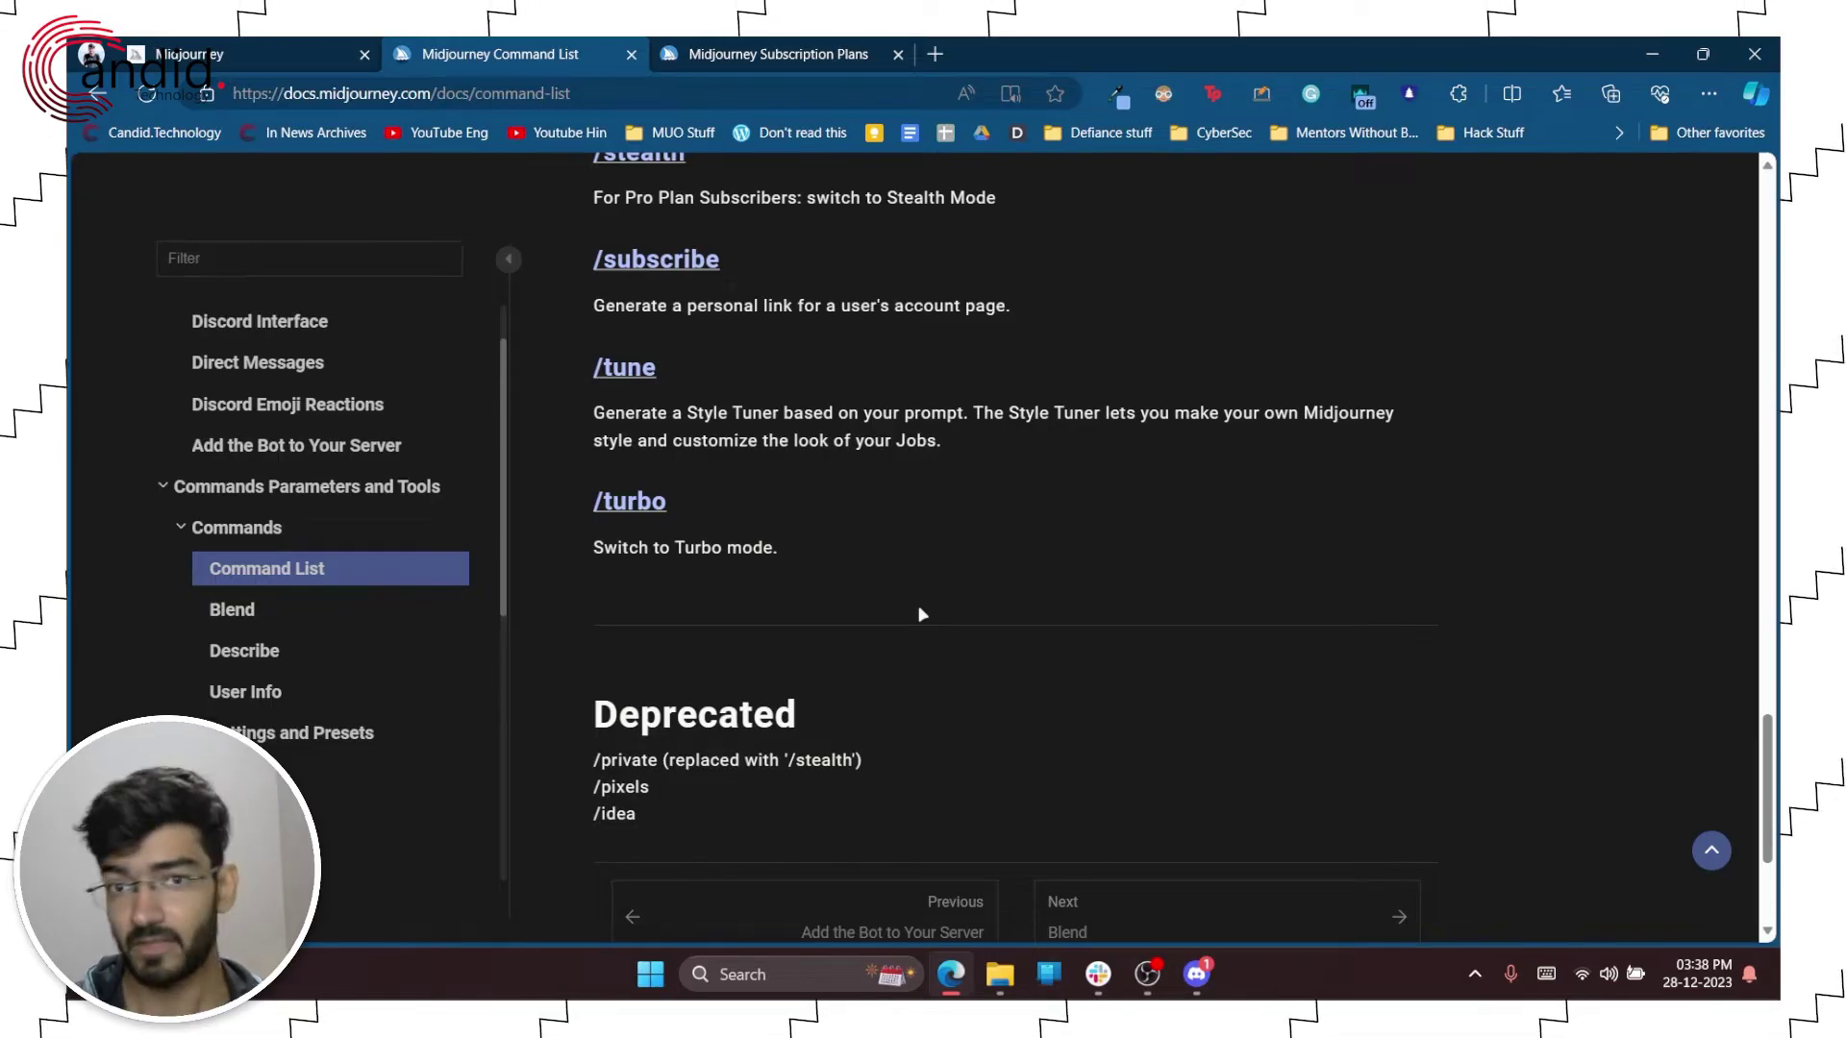
Review the Subscription Plans comparison of Basic $10, Standard $30, Pro $60 and Mega $120 plans.
key(ctrl+Tab)
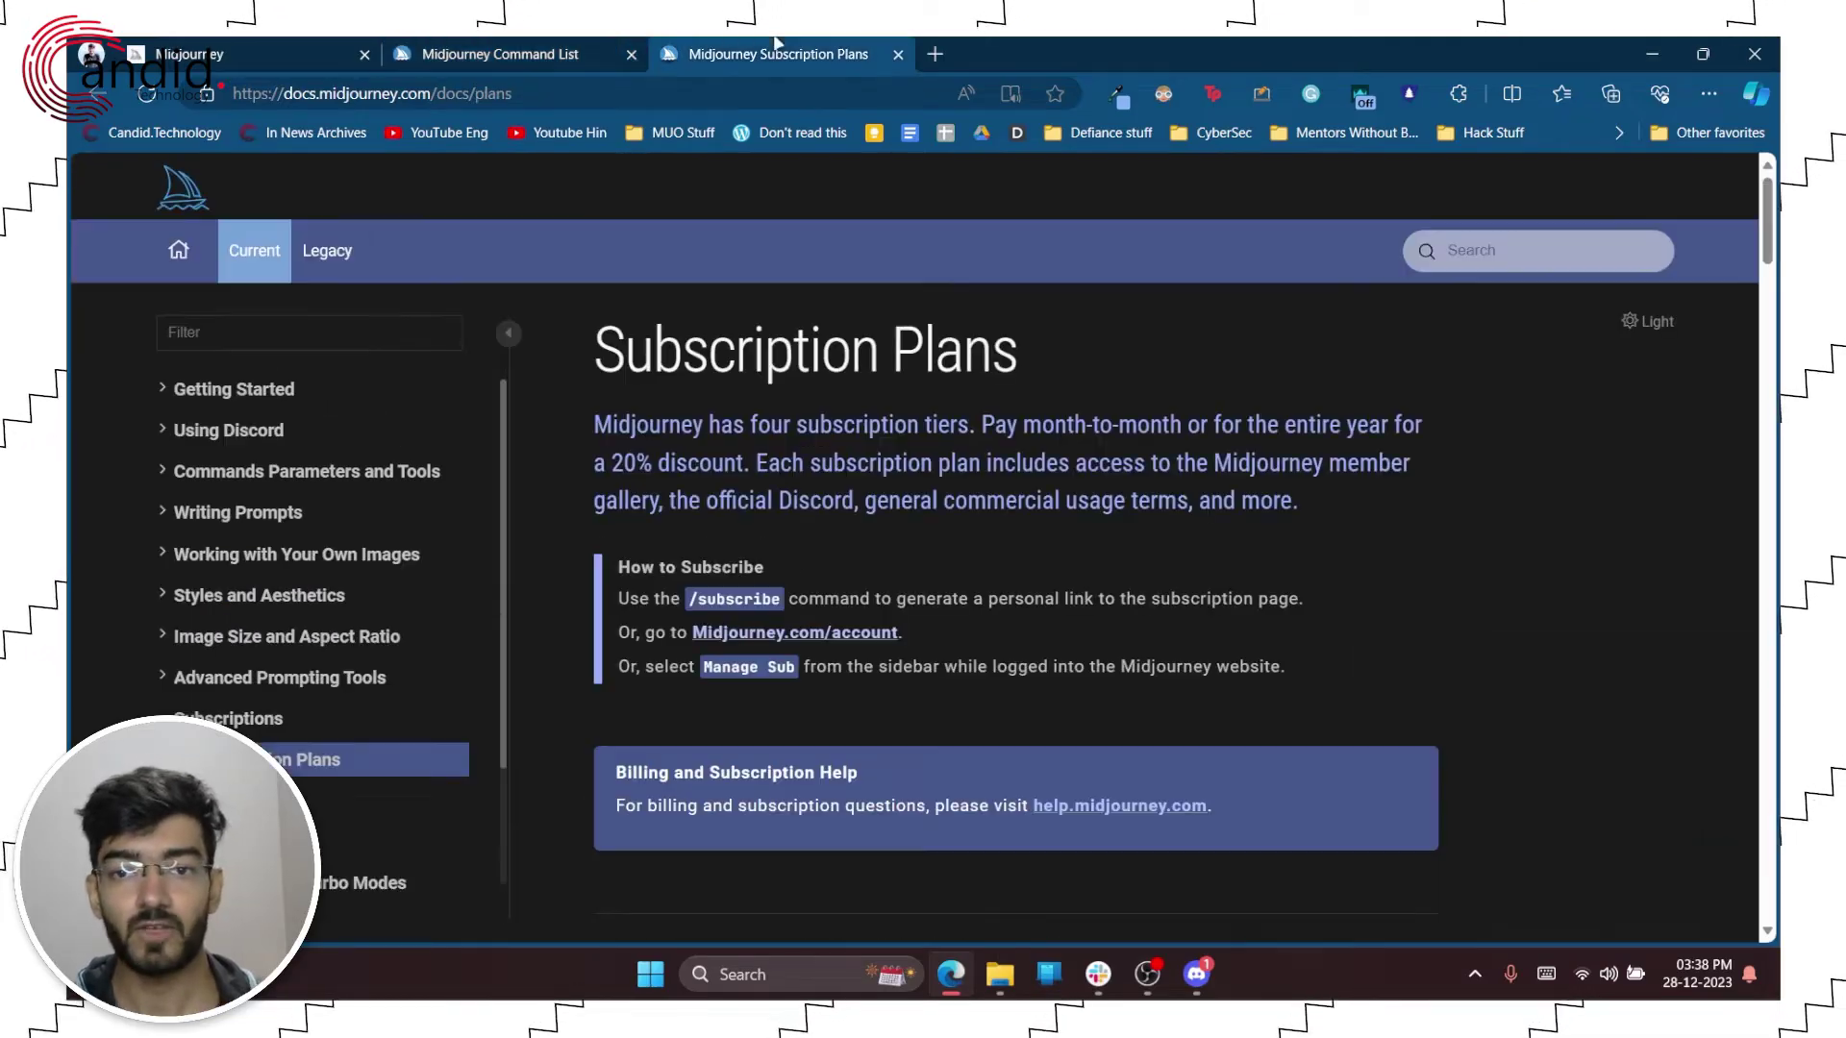
scroll(1065, 522, down, 5)
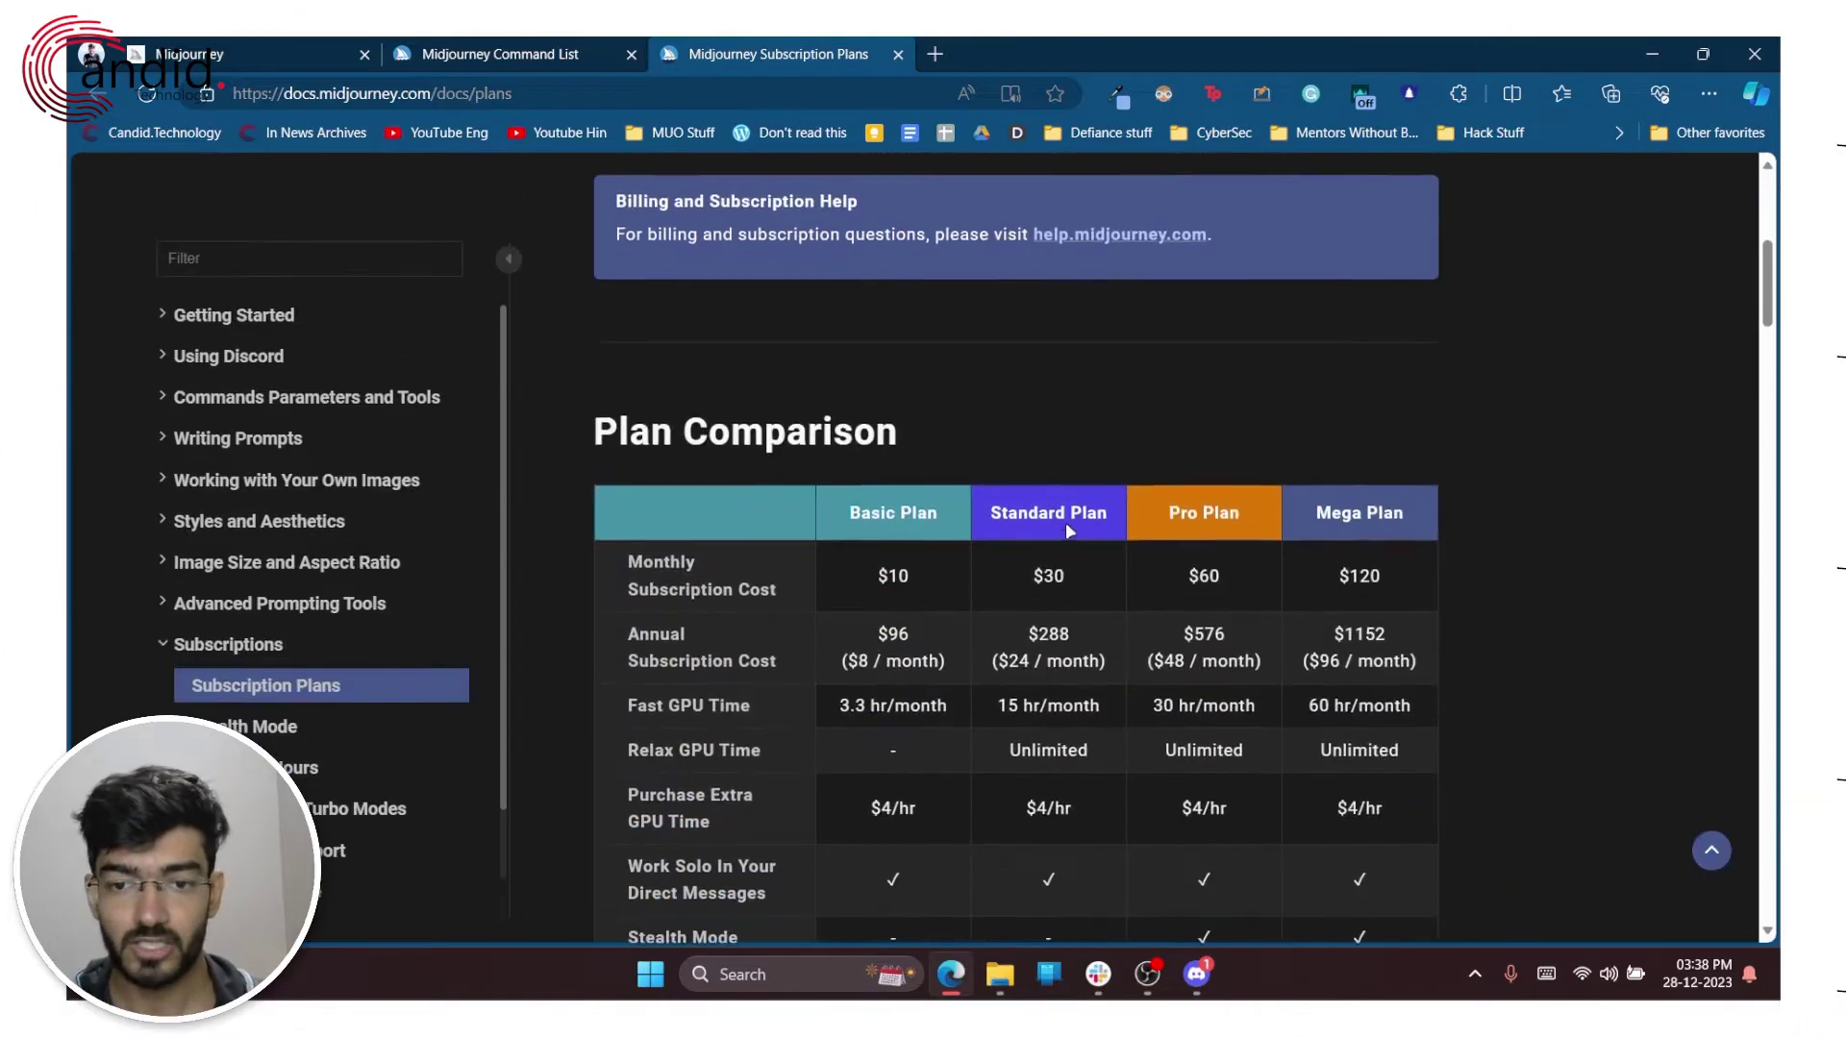
scroll(1063, 512, down, 2)
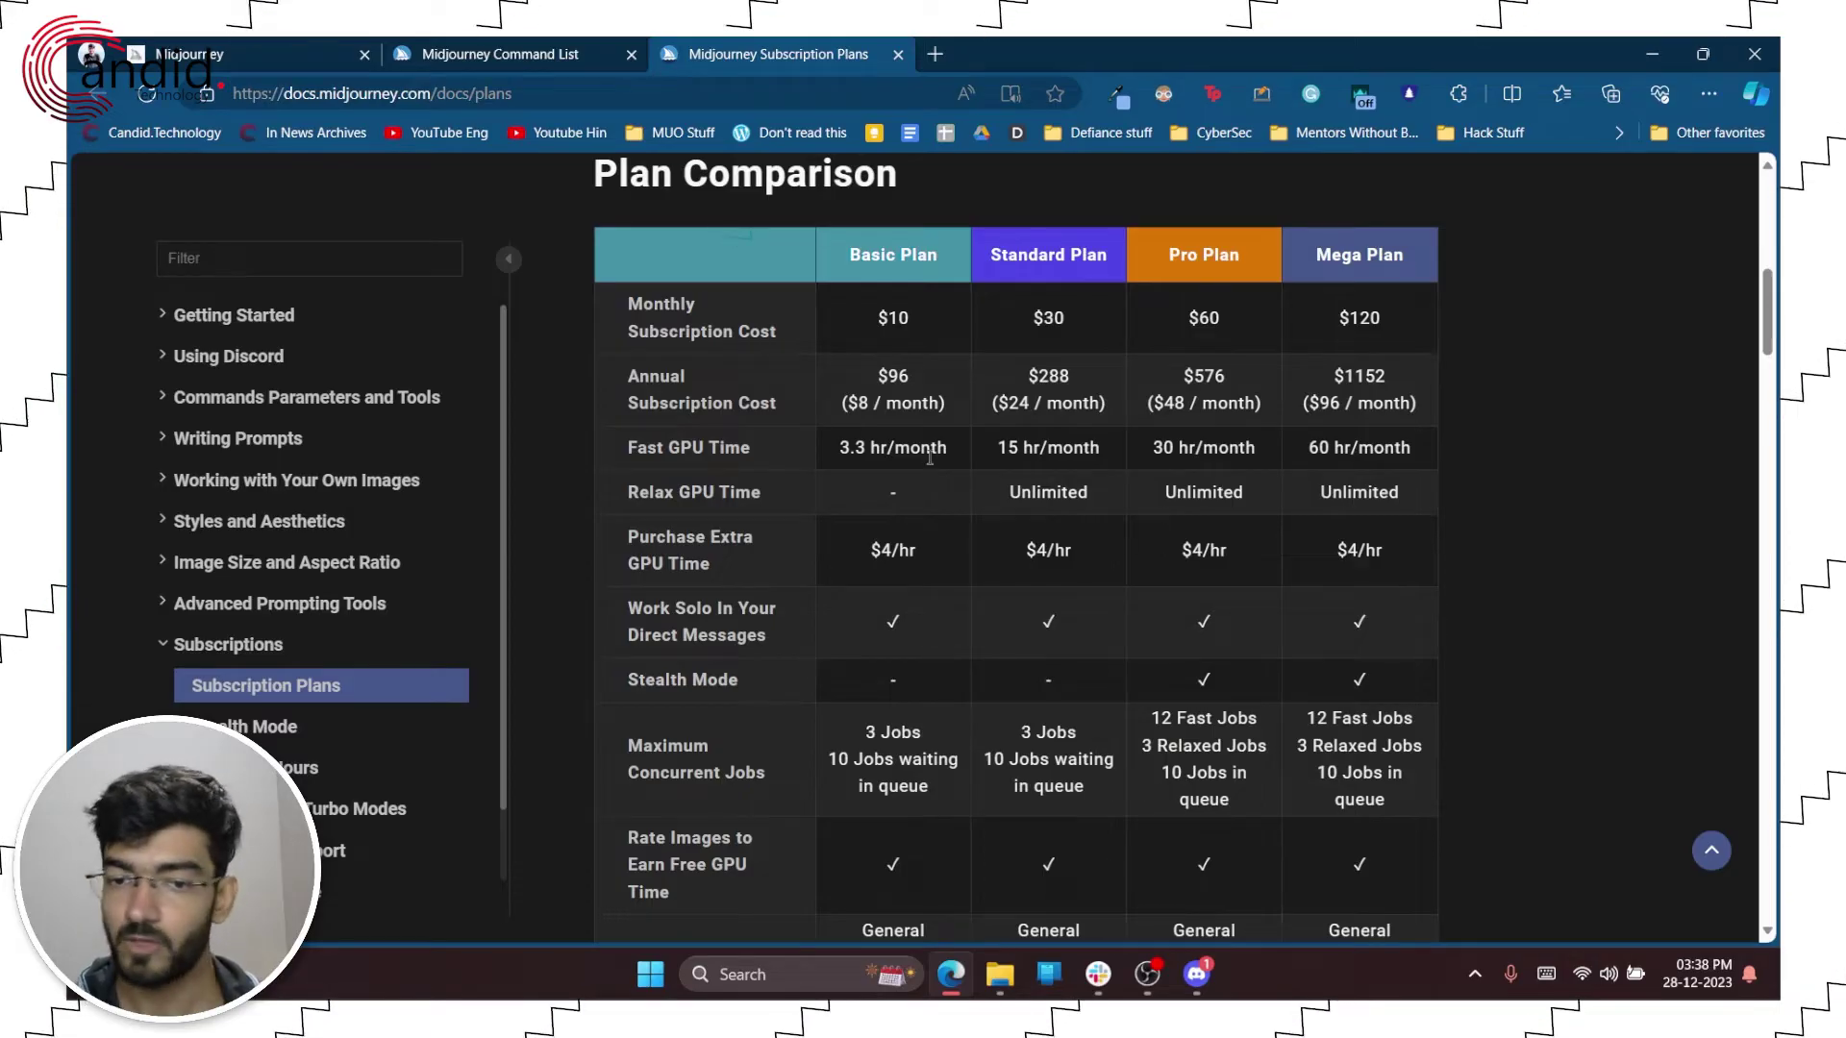
scroll(931, 465, down, 1)
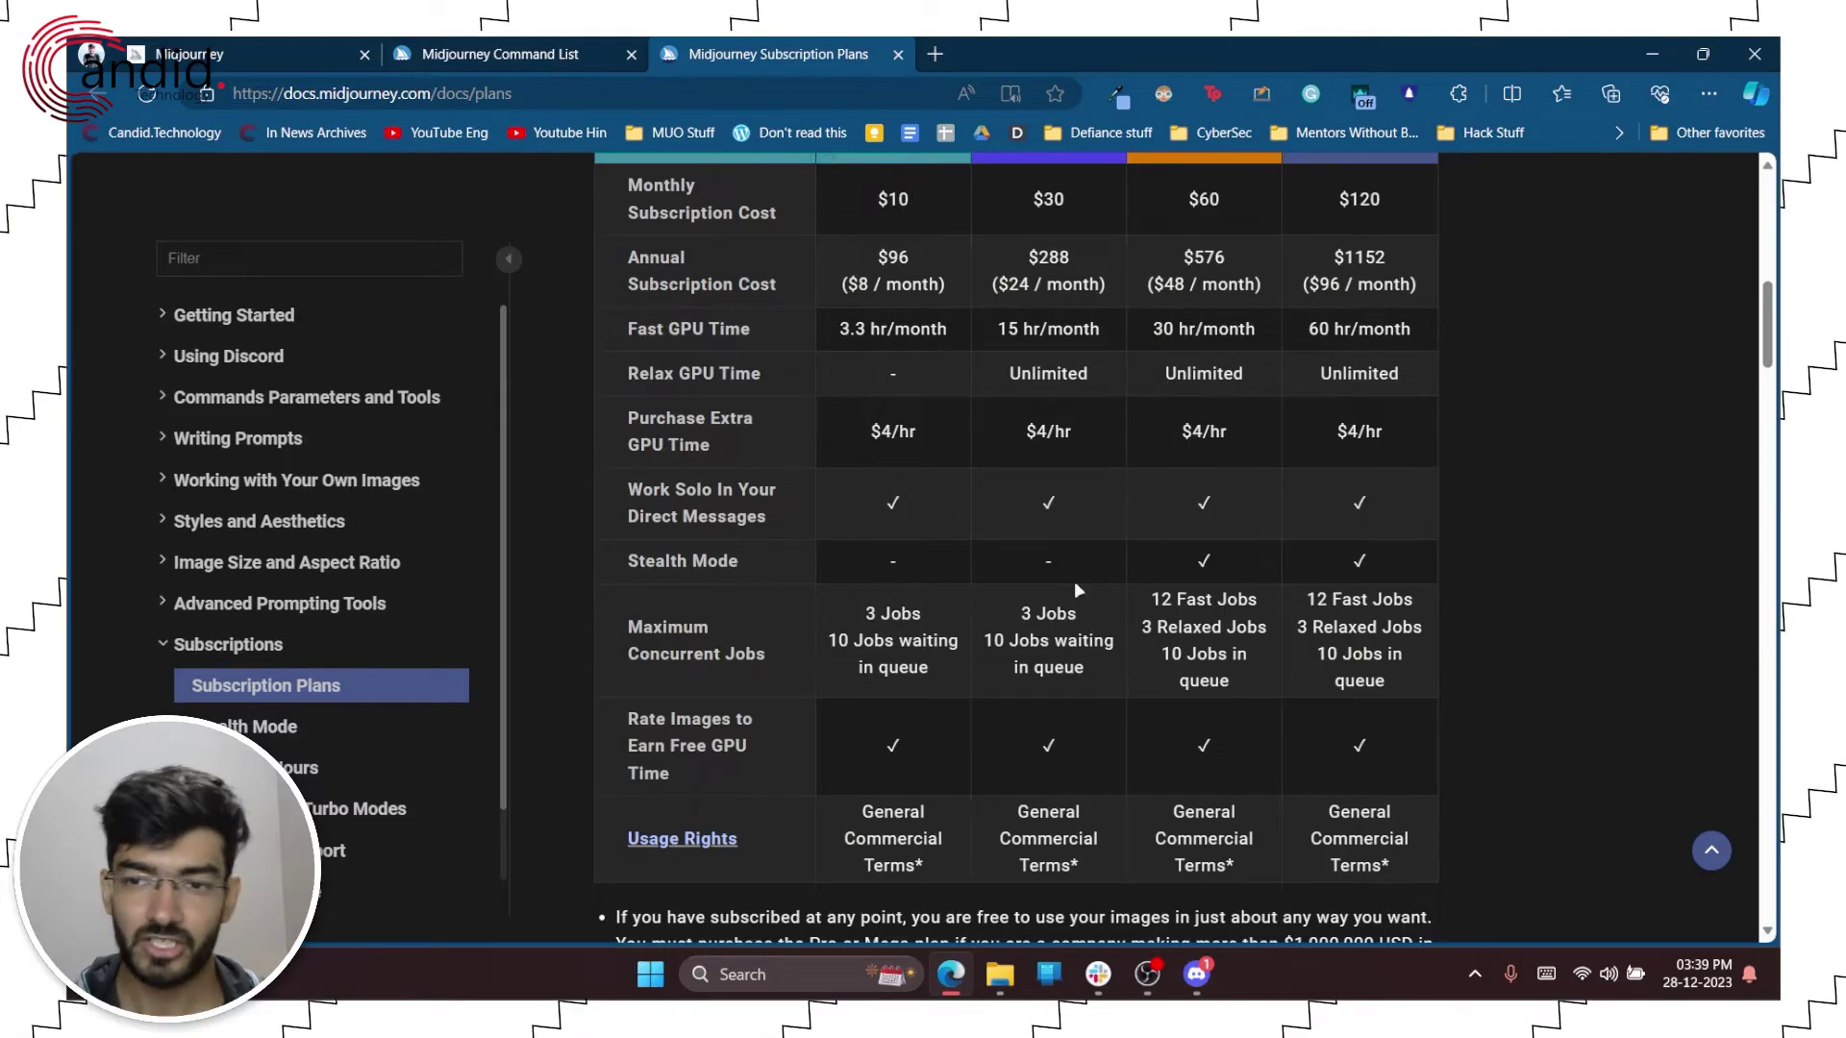
scroll(1075, 581, up, 1)
scroll(1217, 367, down, 2)
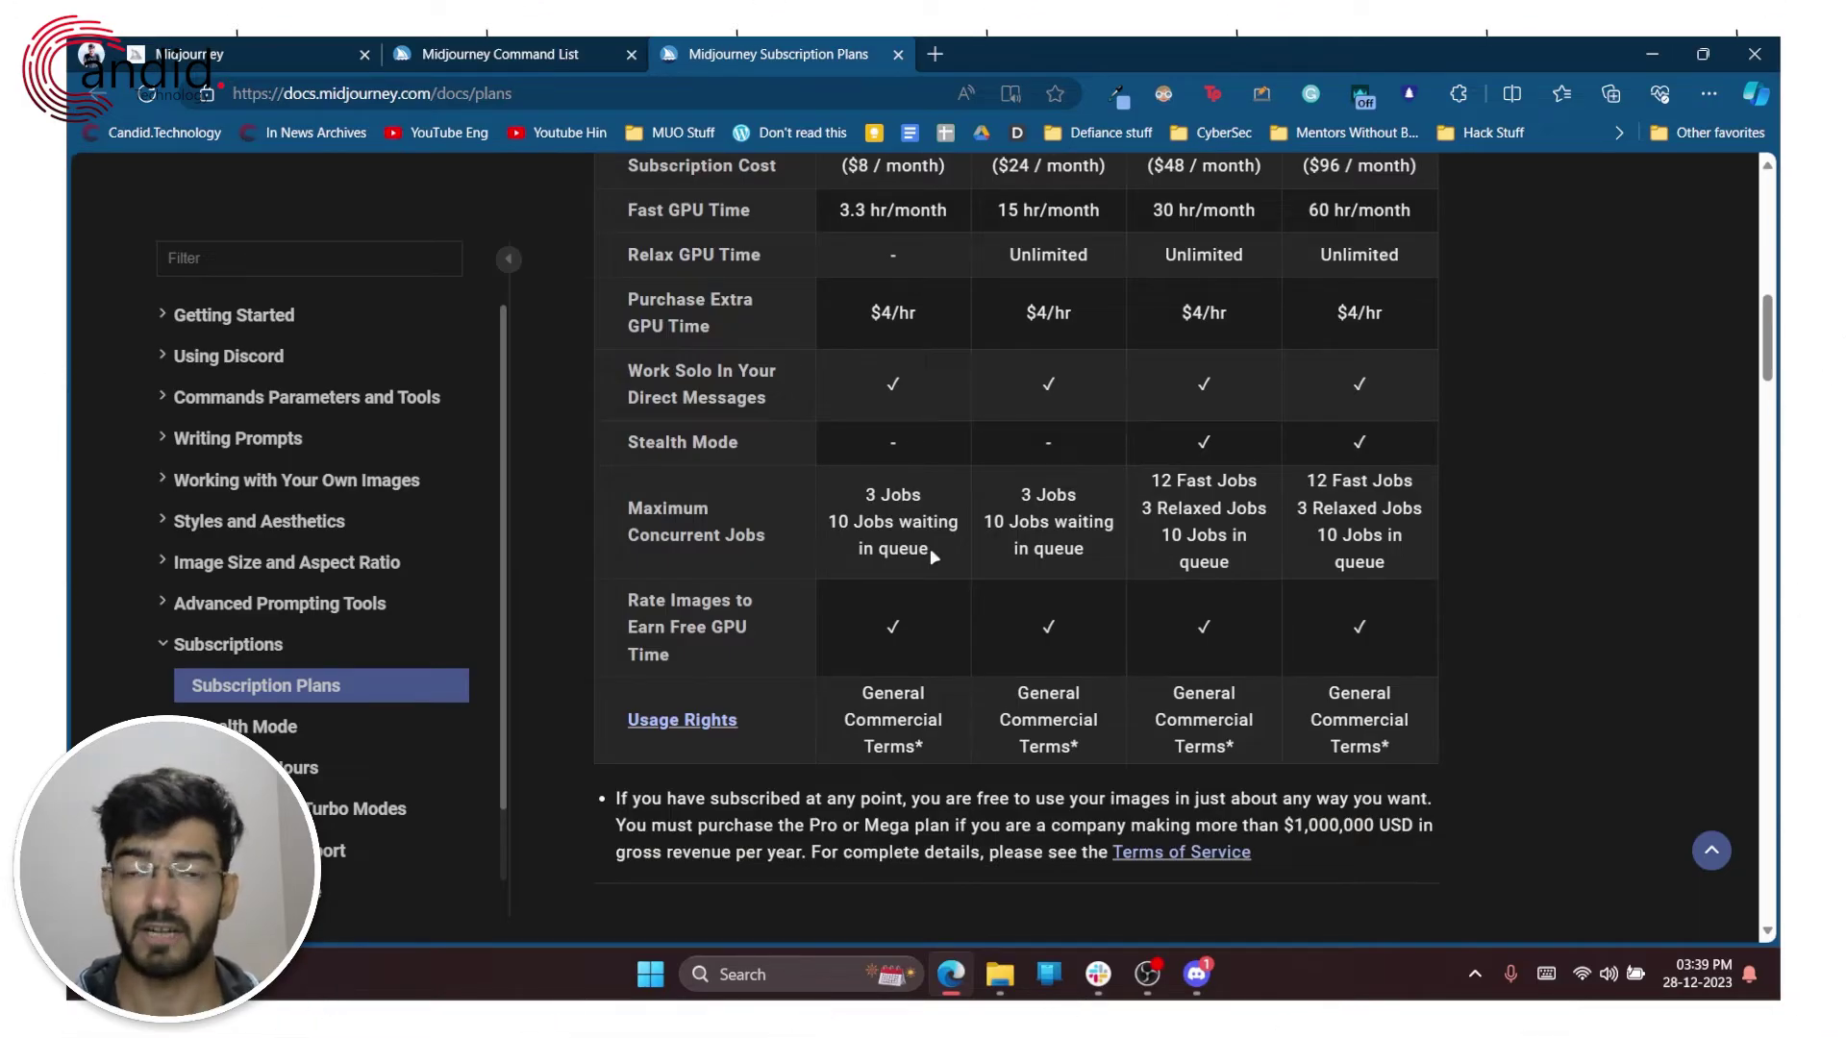
scroll(932, 555, up, 1)
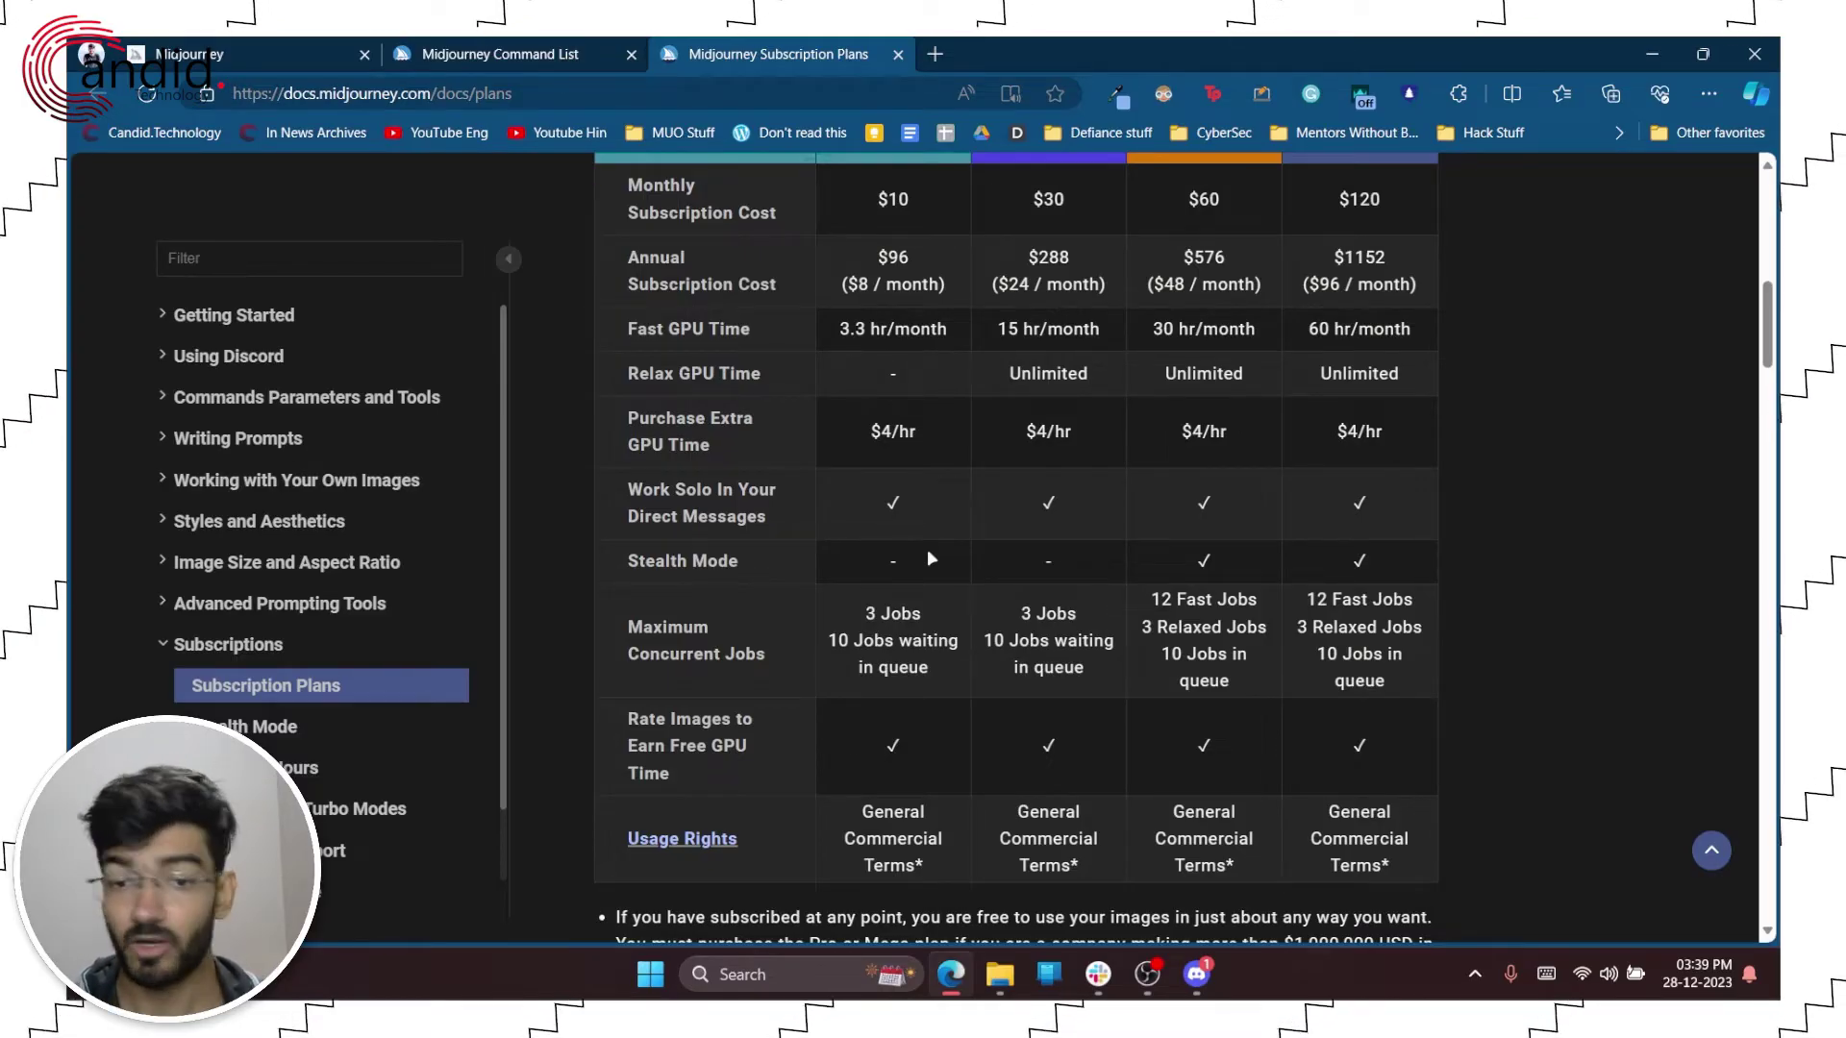
scroll(921, 555, up, 1)
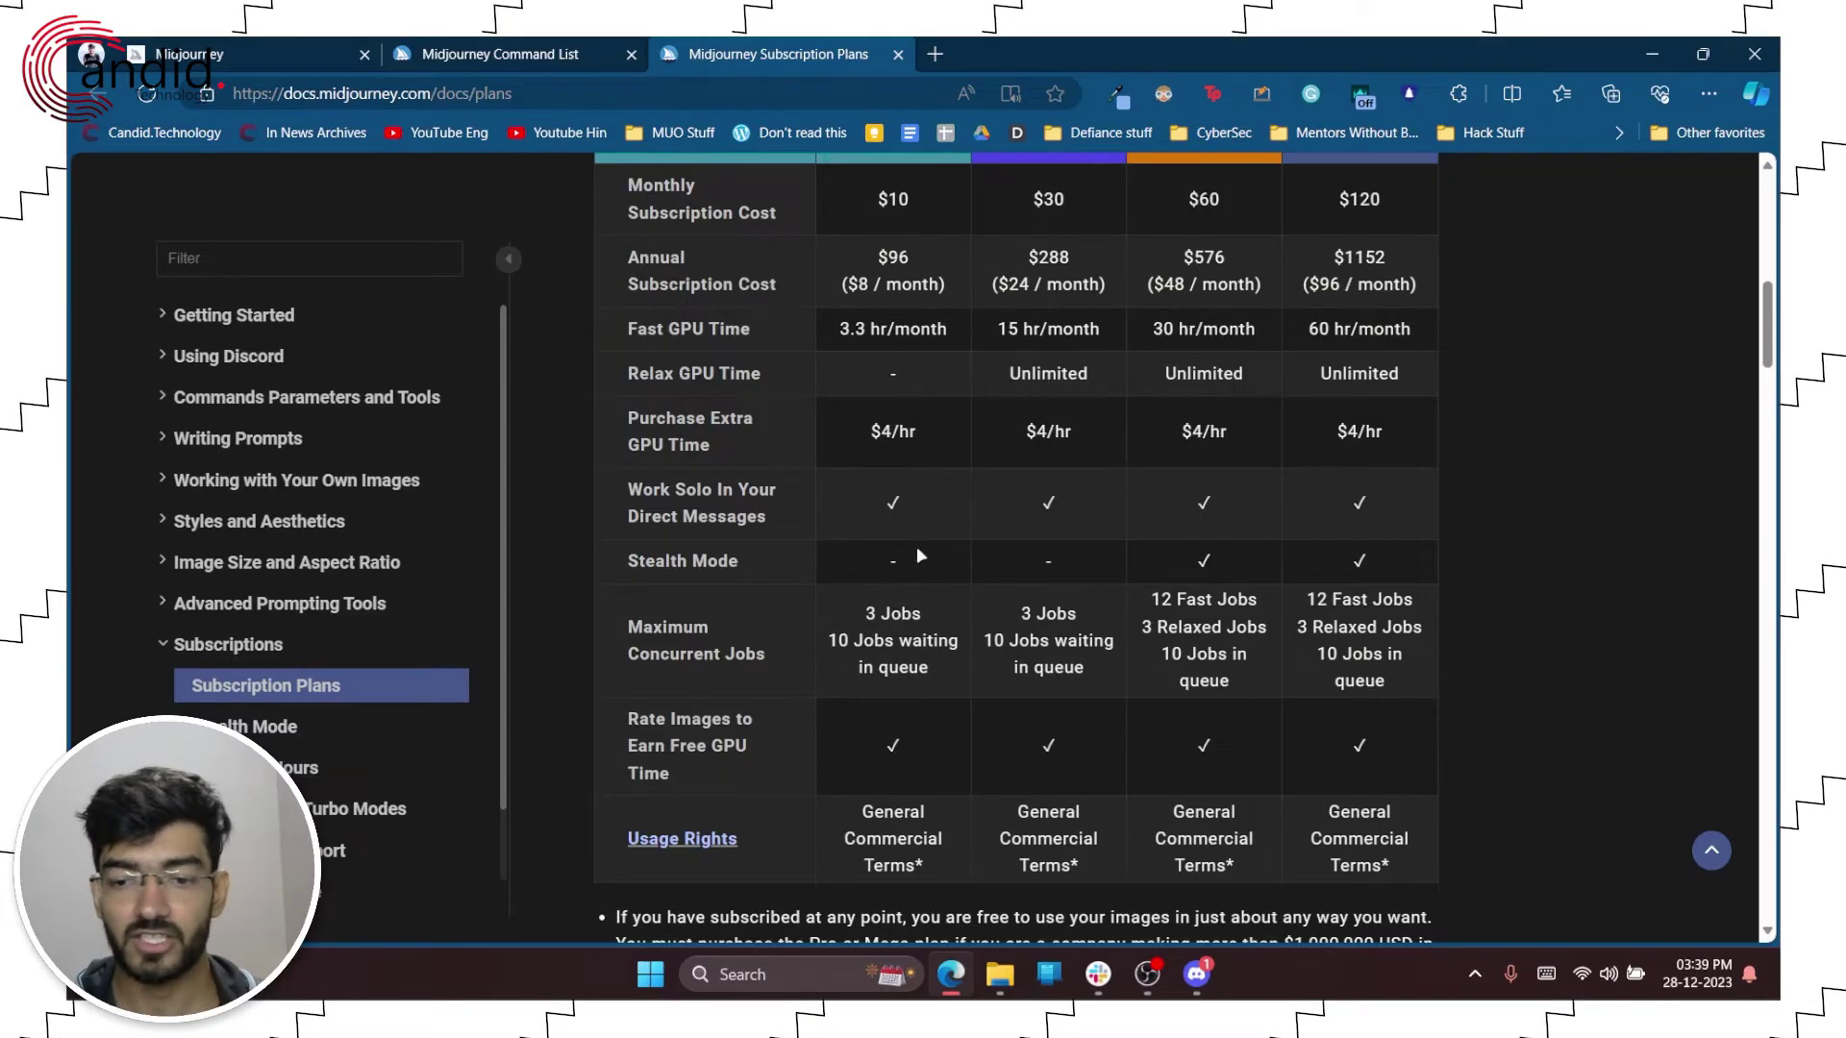
scroll(921, 556, down, 1)
scroll(921, 556, up, 6)
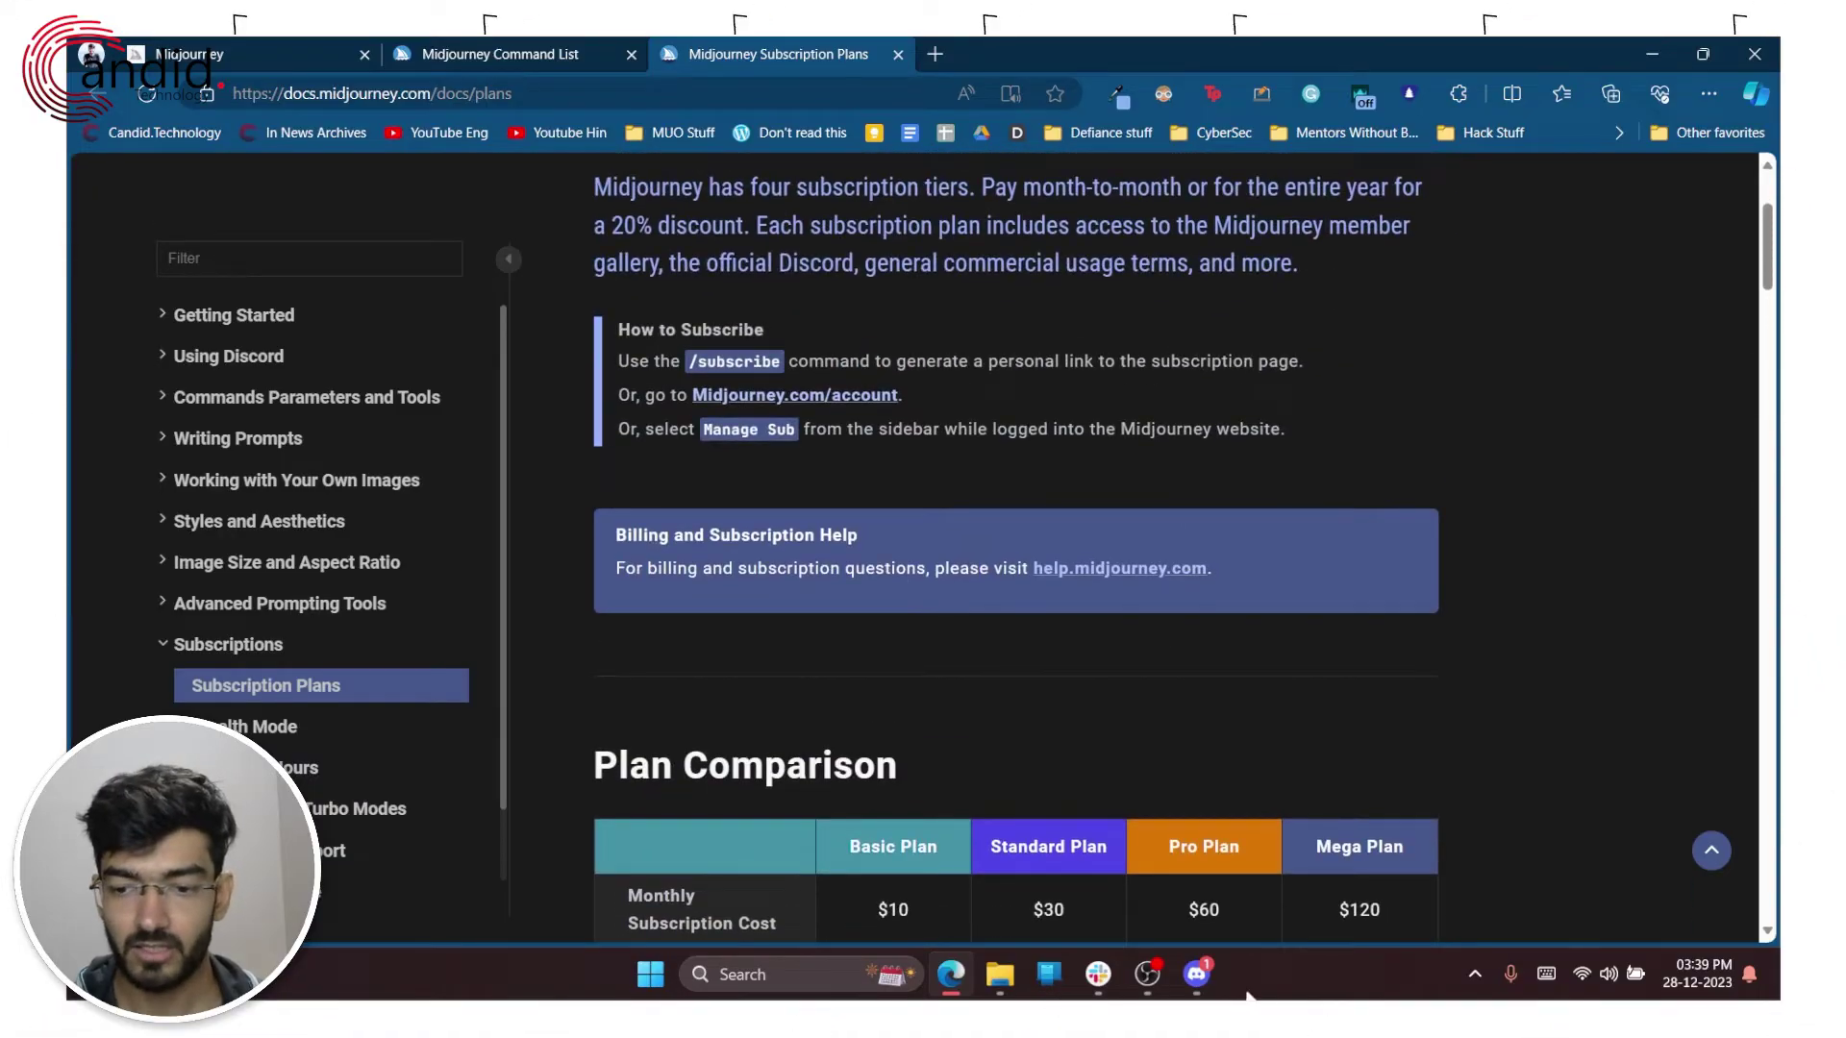
Return to the Midjourney Bot DM, upscale grid image U2, then zoom it out 2x.
click(1196, 973)
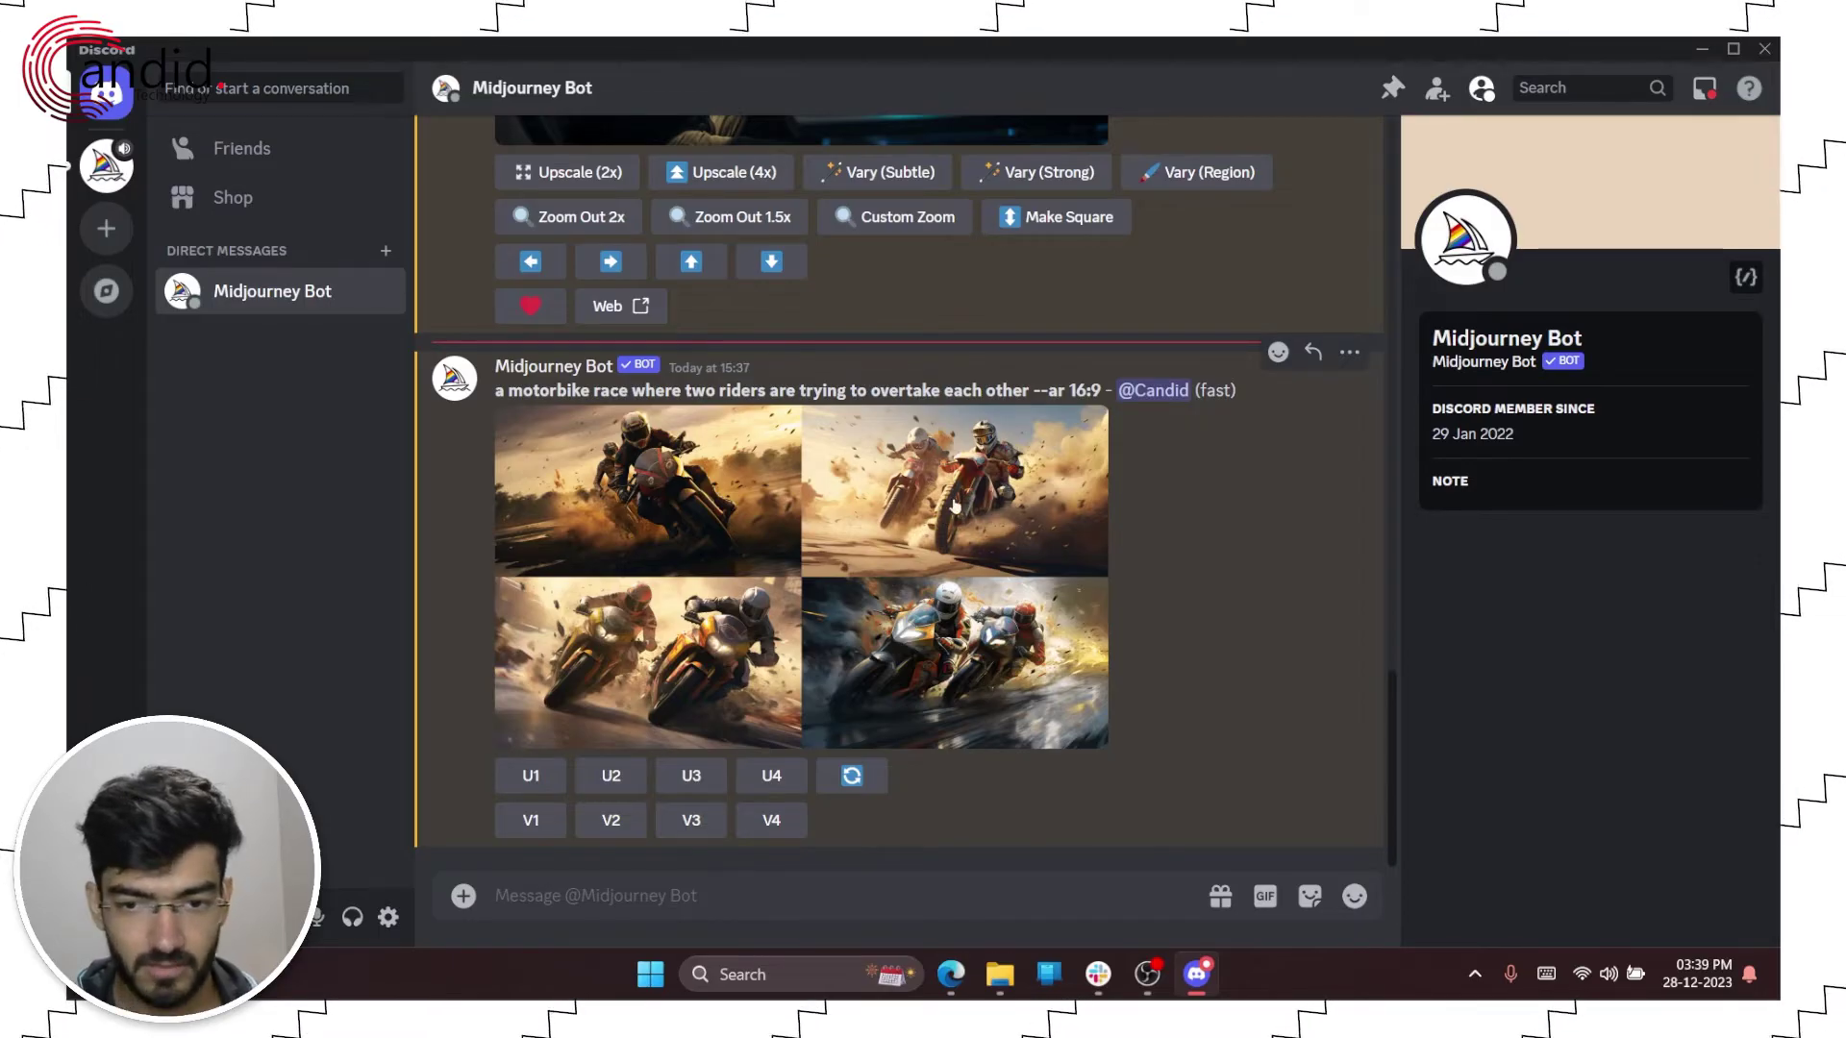
click(616, 772)
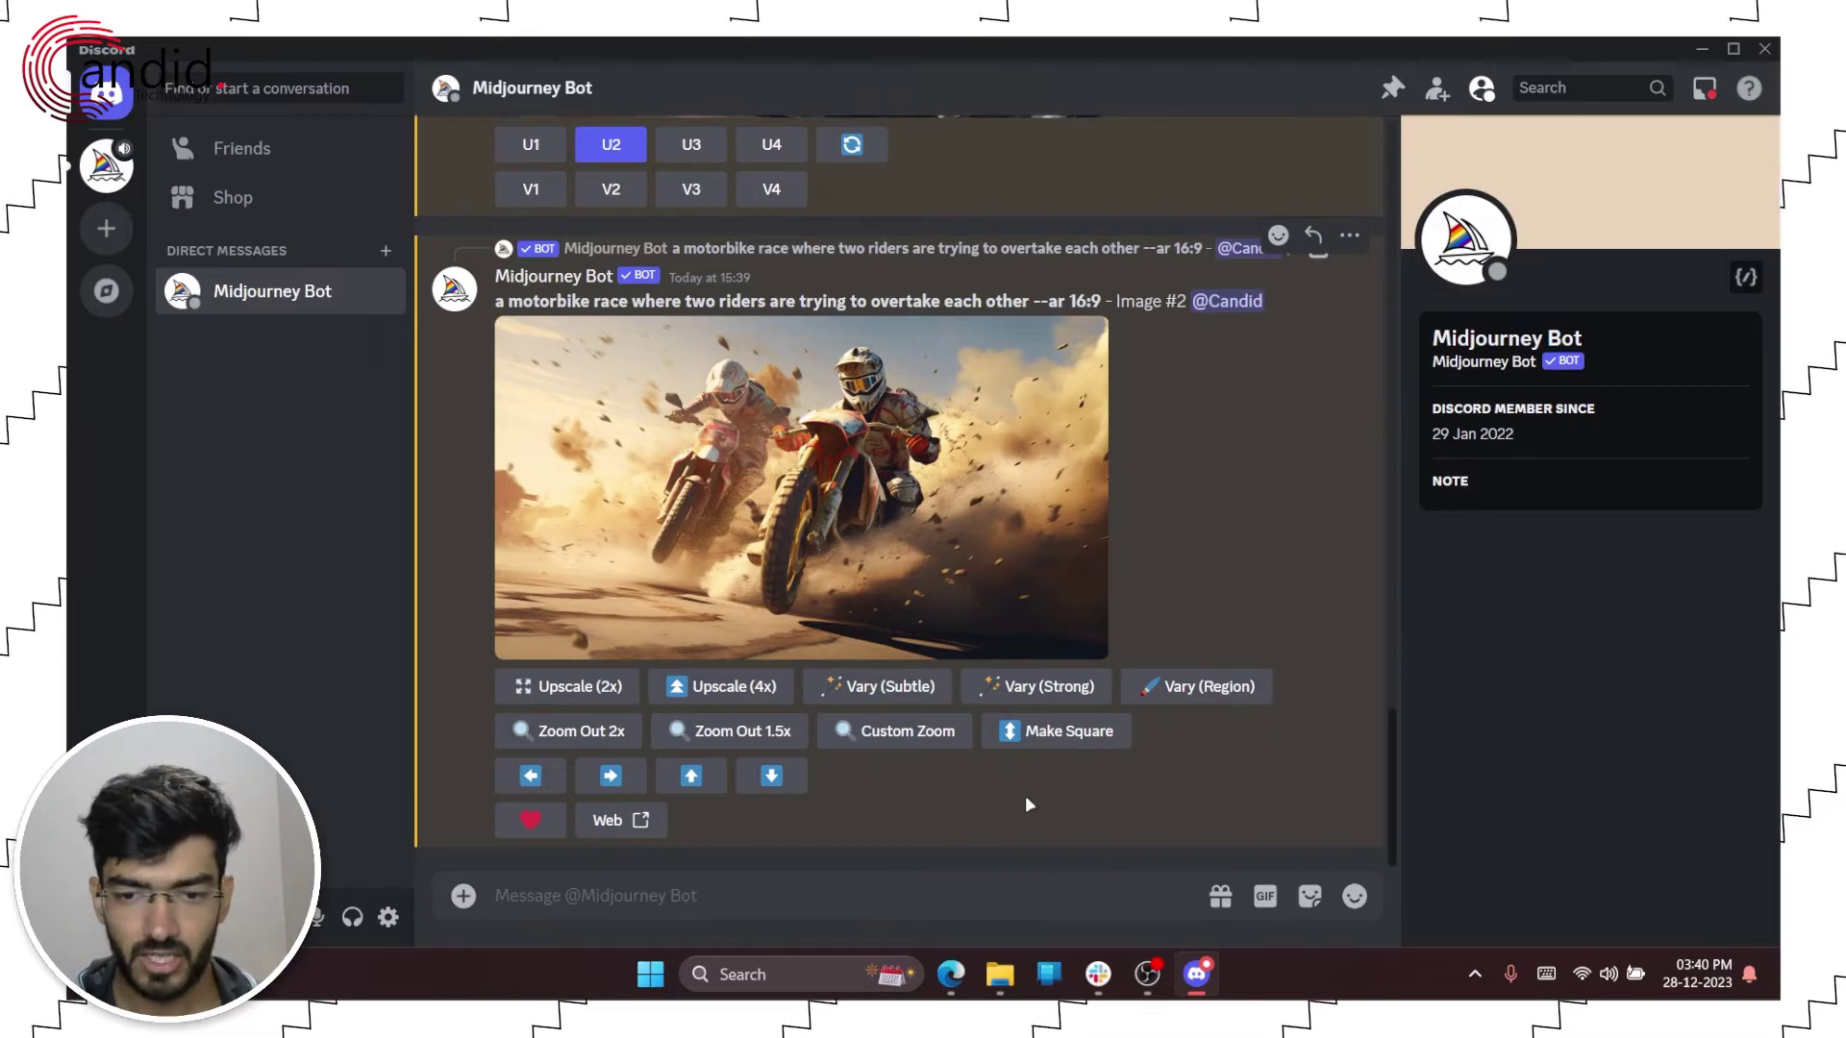
click(593, 734)
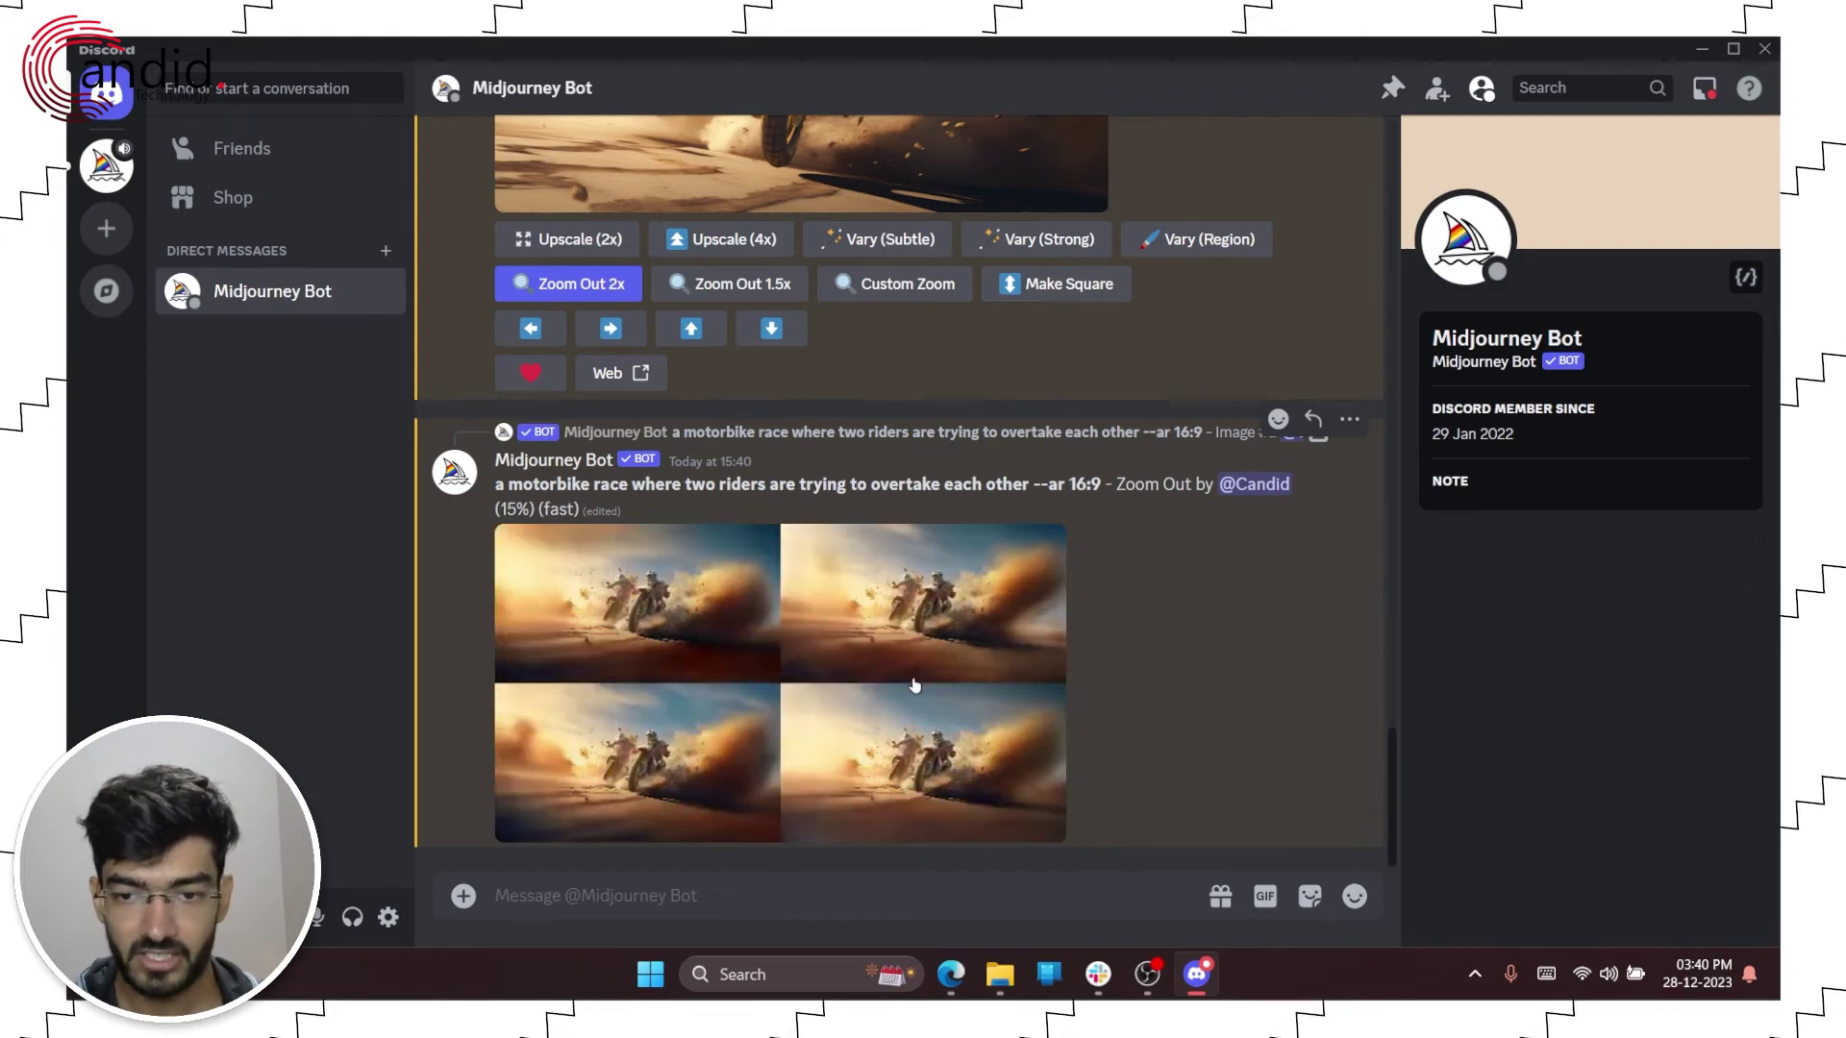
Preview the in-progress zoom-out grid, close it, then enlarge the finished four-image grid.
scroll(1205, 642, up, 3)
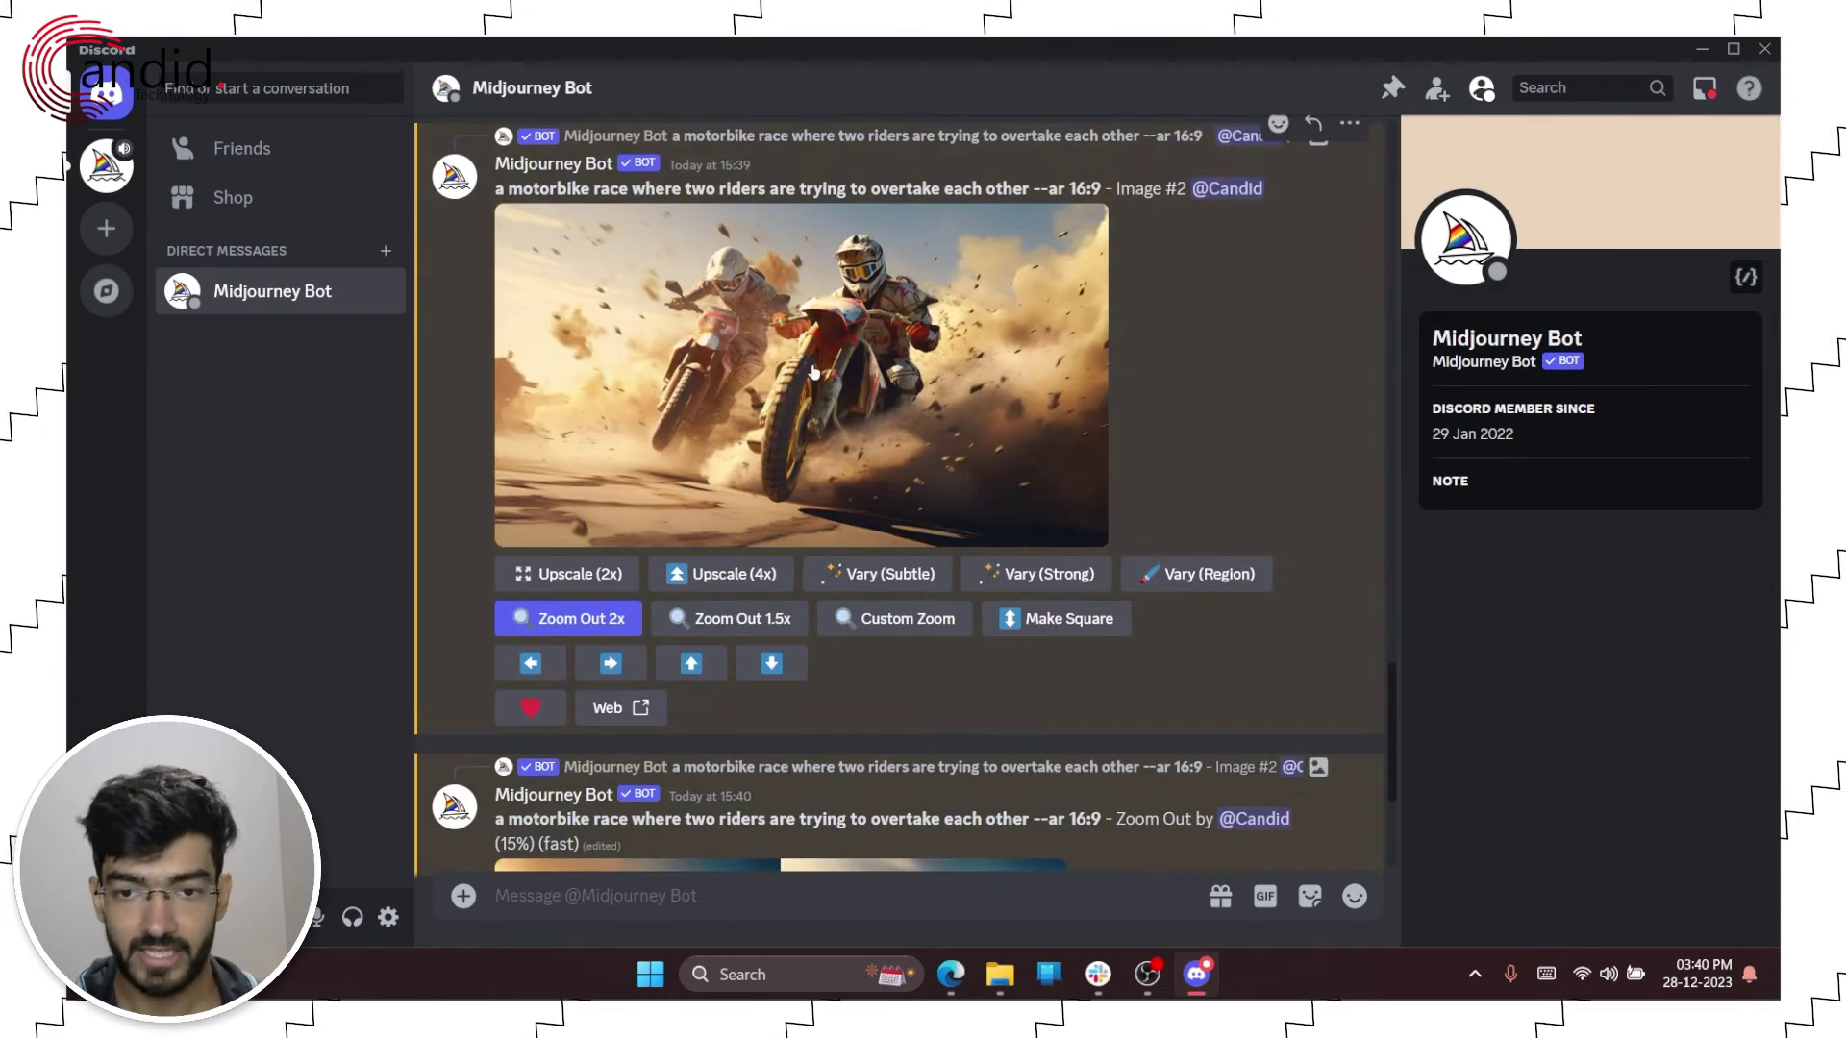
scroll(818, 465, down, 3)
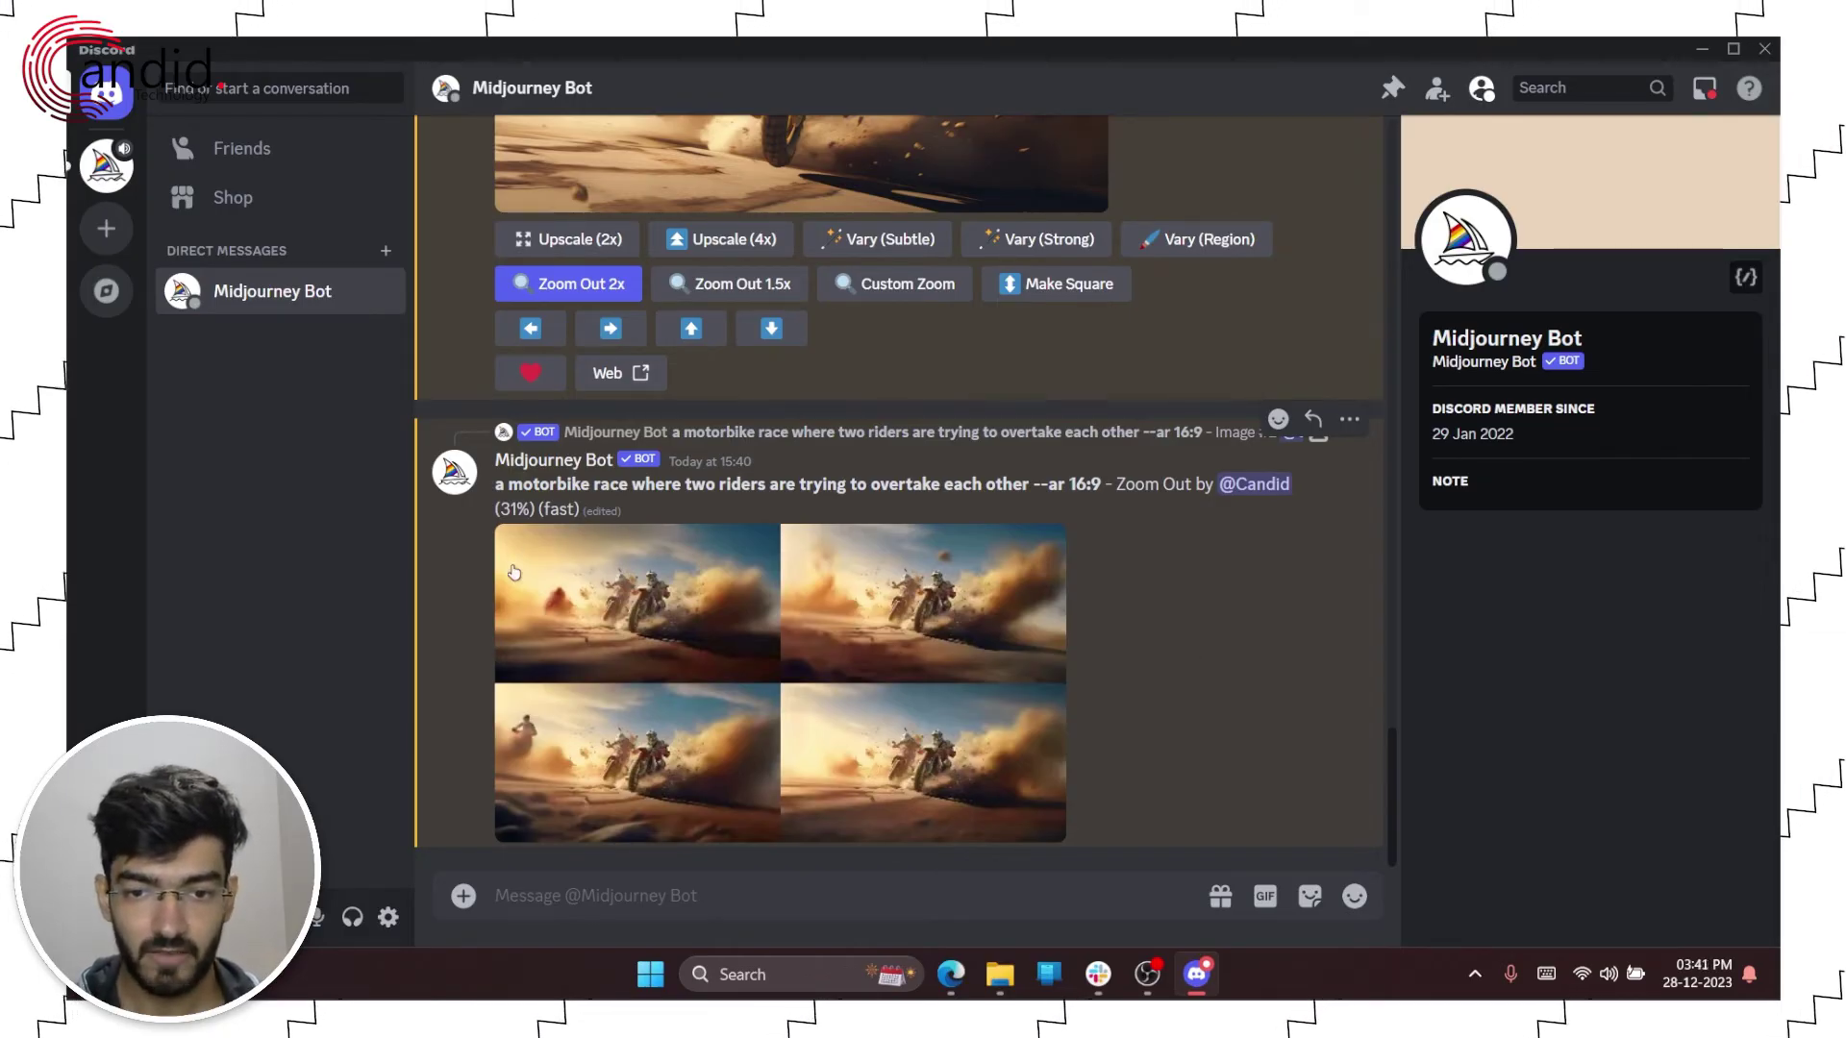
click(862, 605)
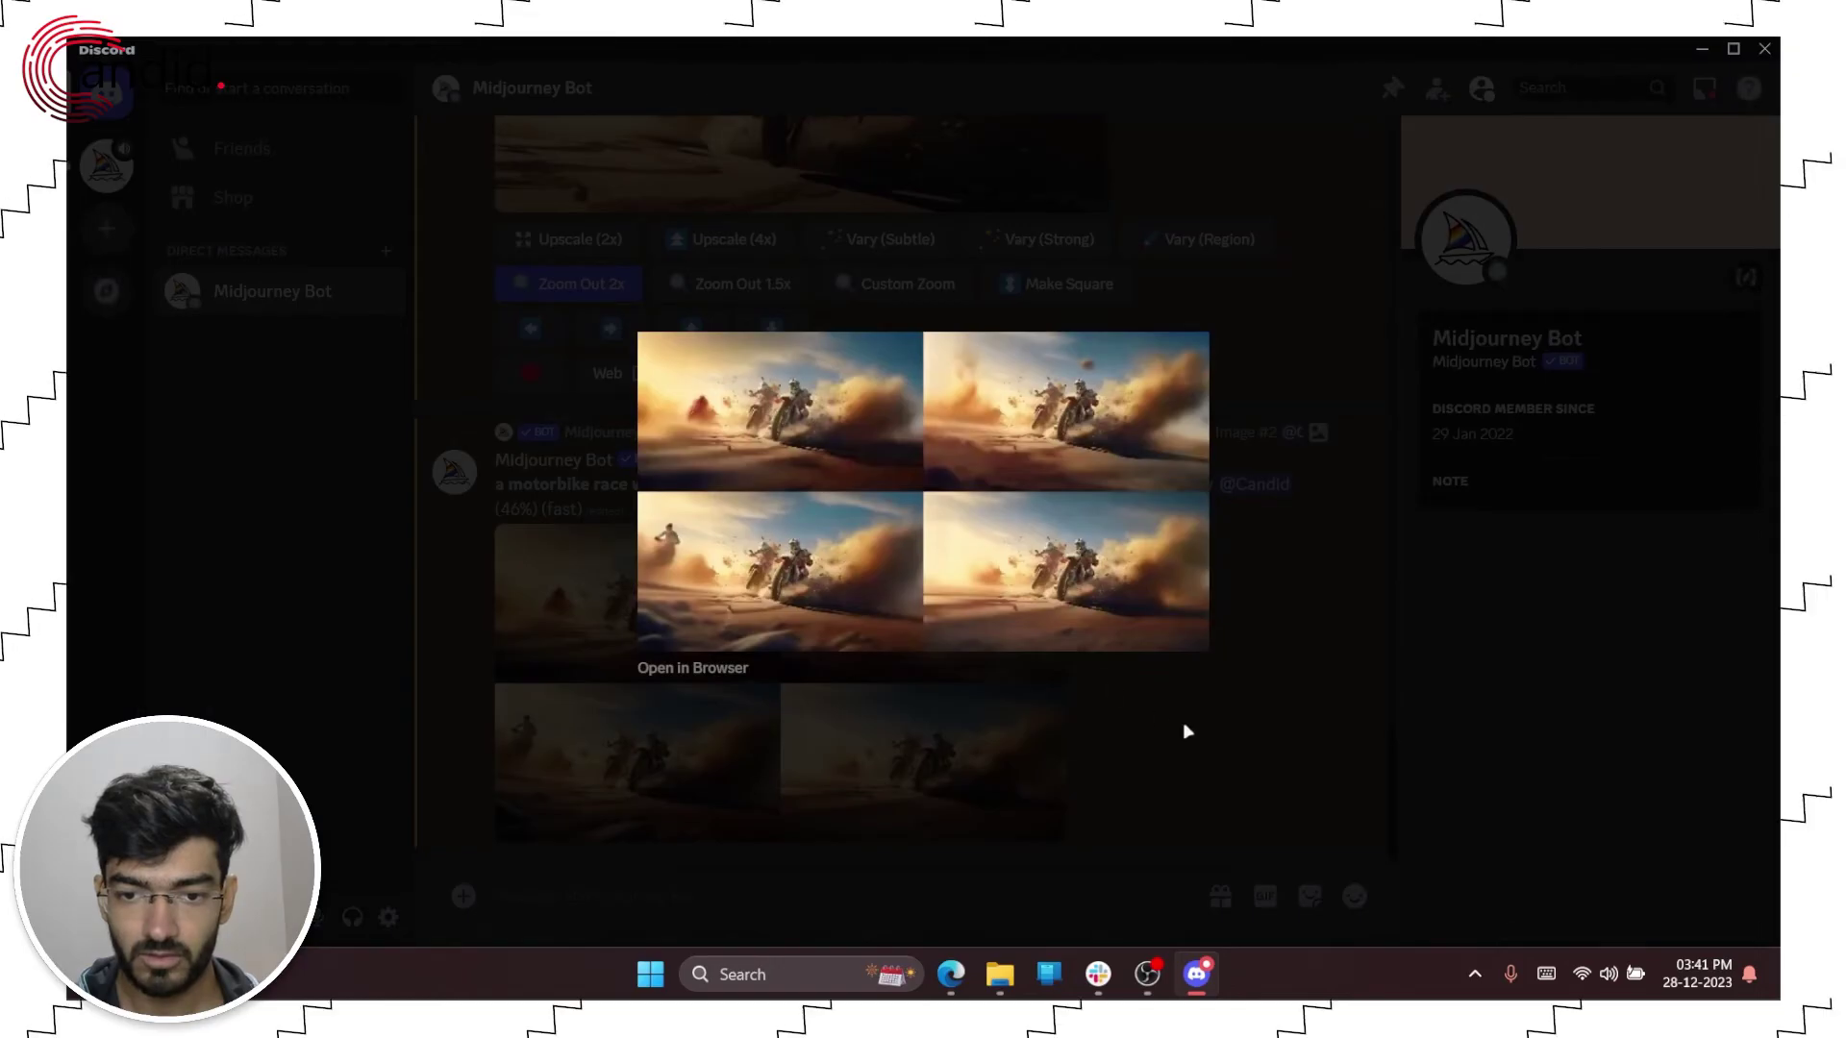
click(1182, 722)
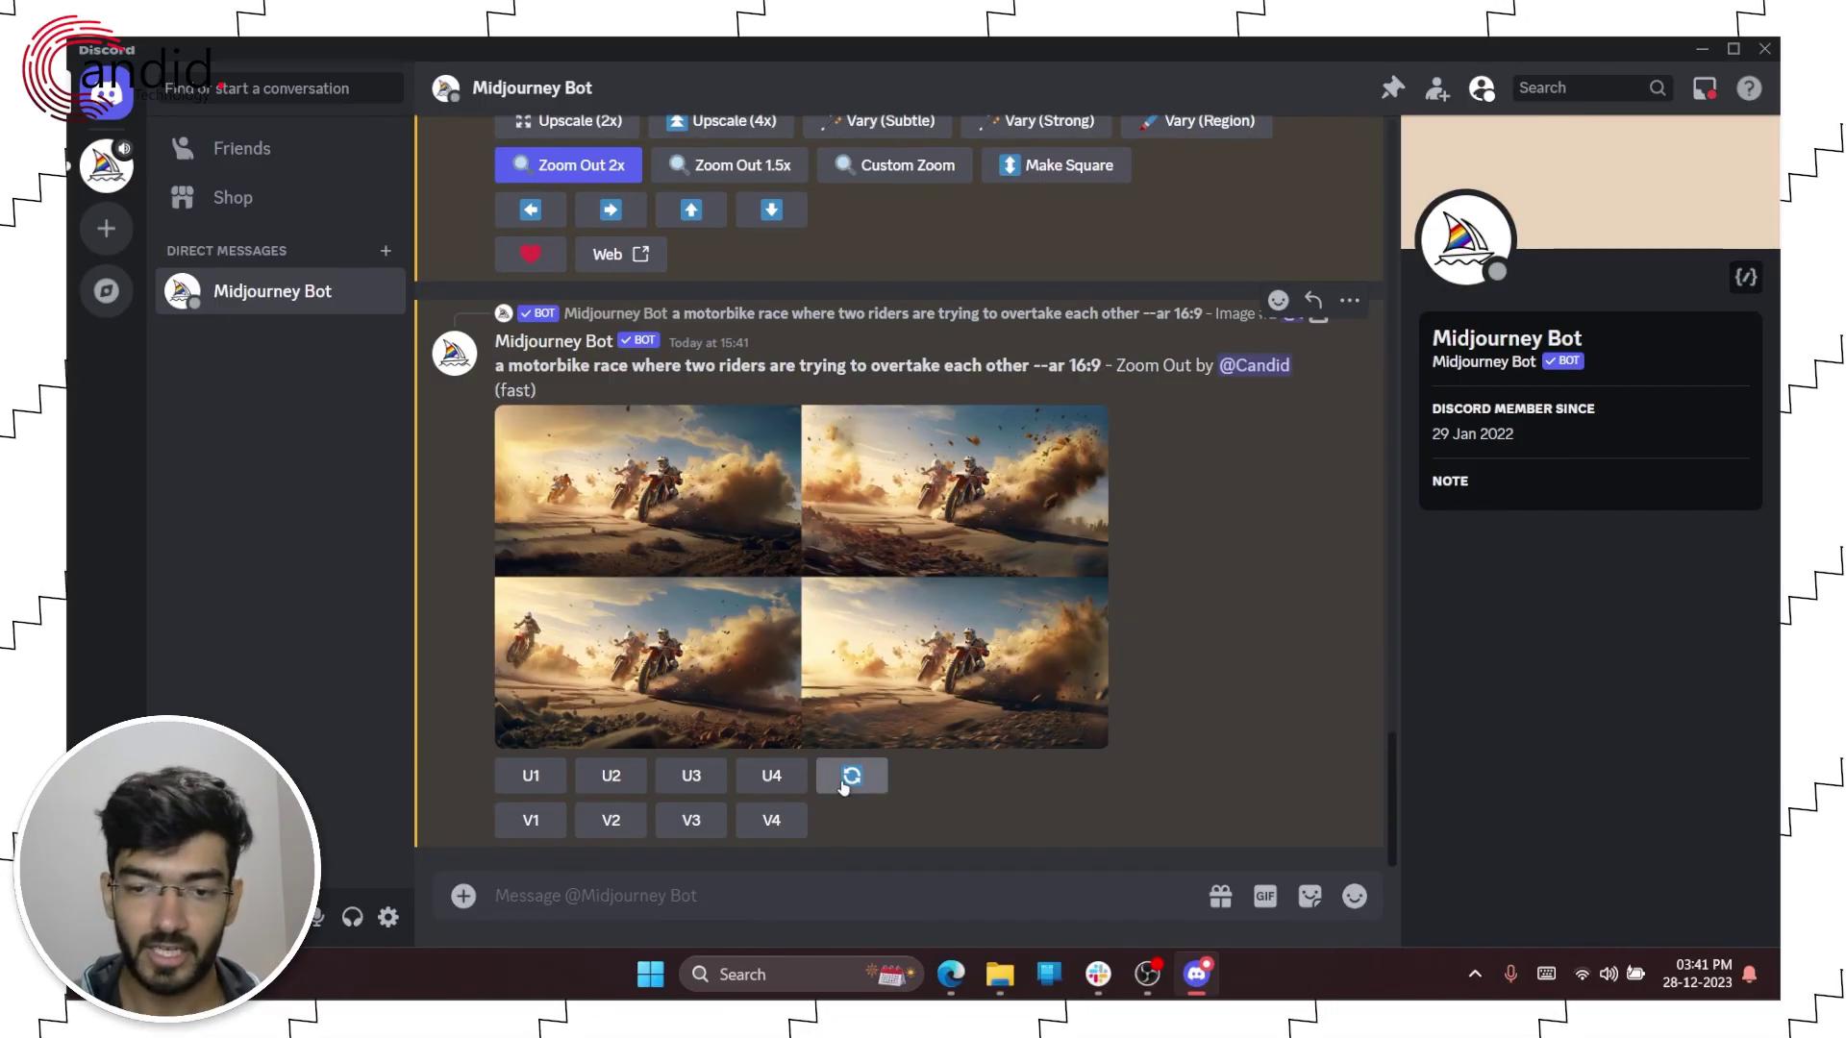
click(676, 532)
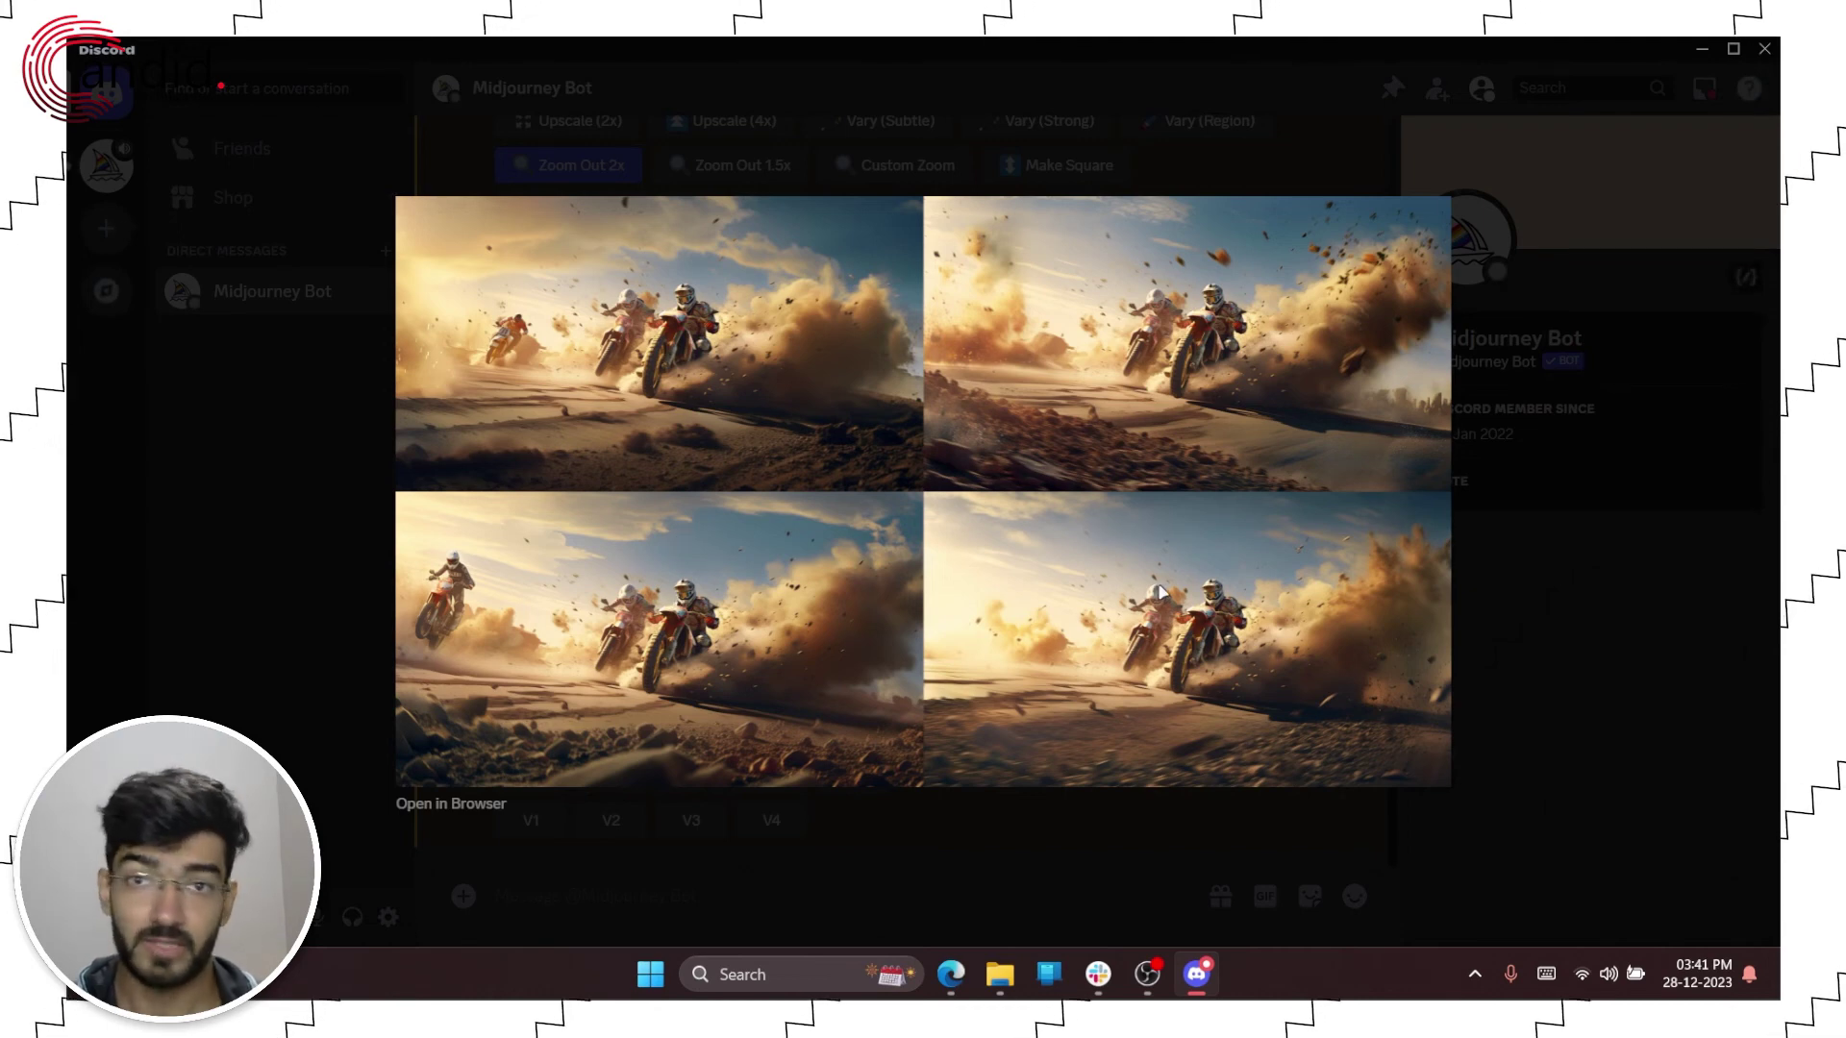
click(1495, 573)
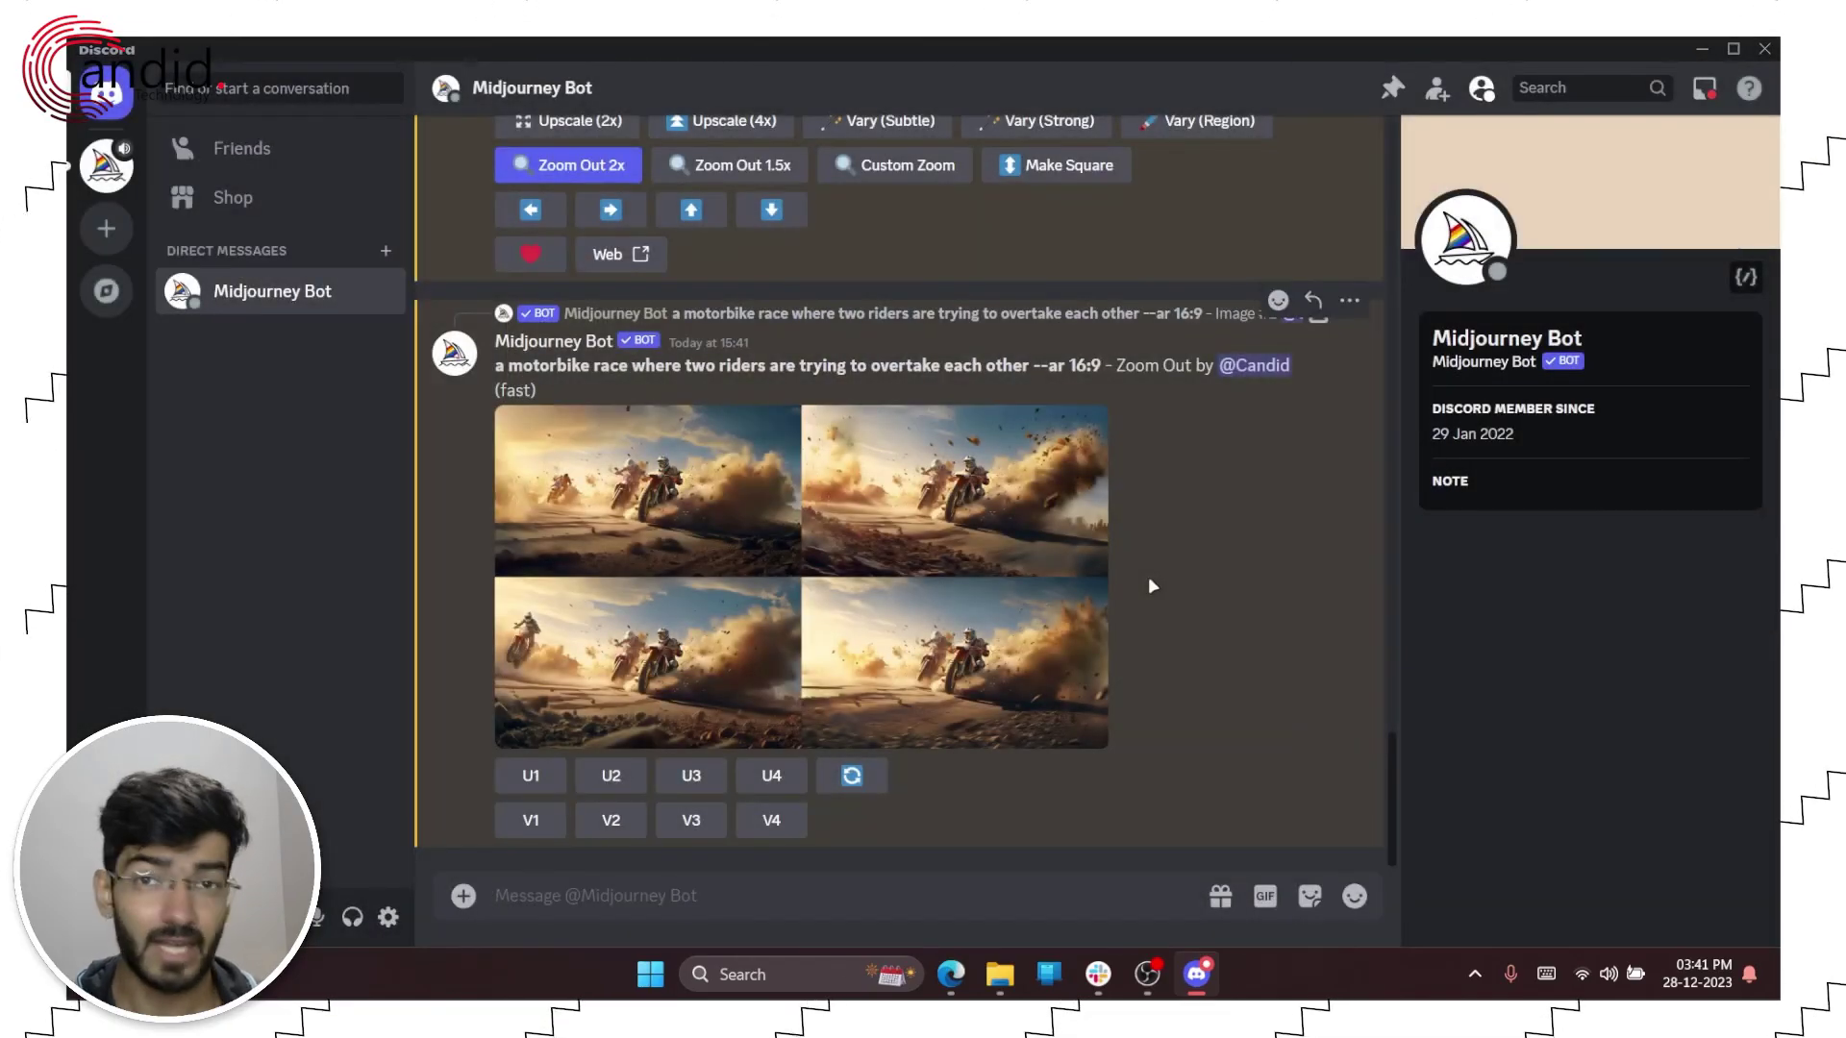